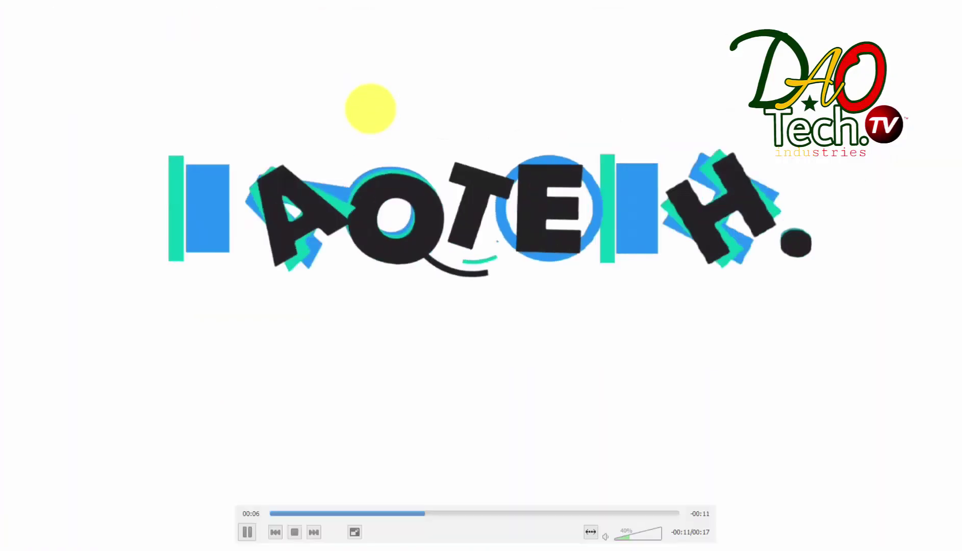
Take the VLC intro video out of full screen so it plays in a window.
double_click(371, 108)
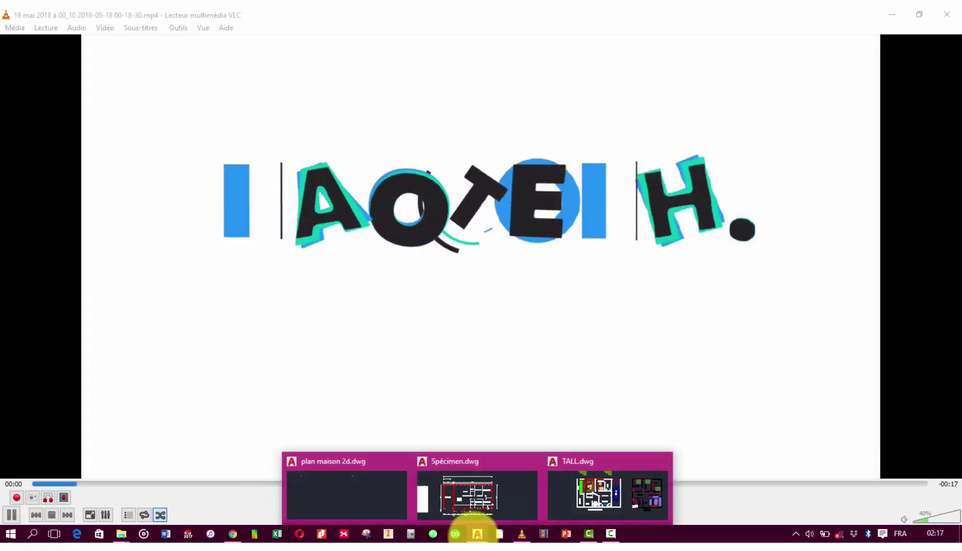
Bring the AutoCAD 2018 window to the front and maximize it.
click(387, 493)
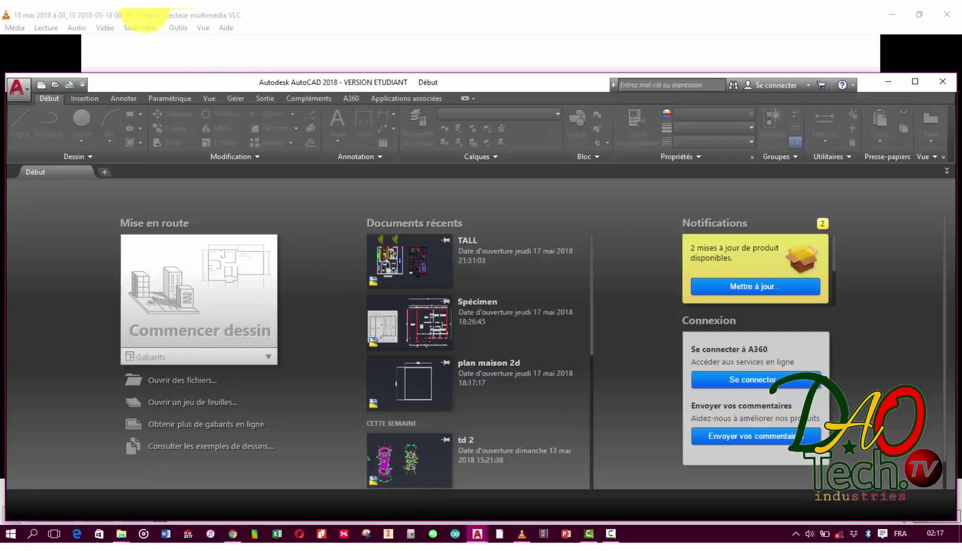
click(916, 81)
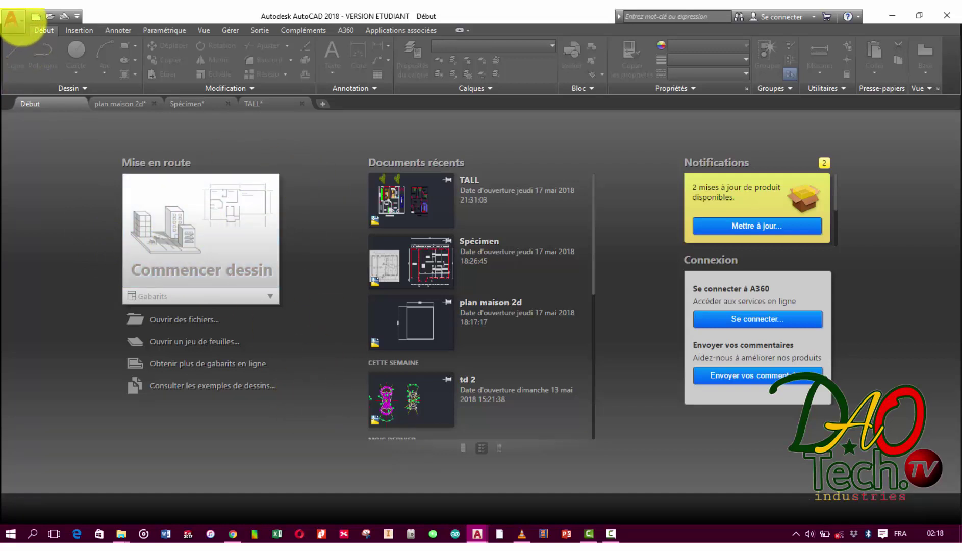
double_click(15, 23)
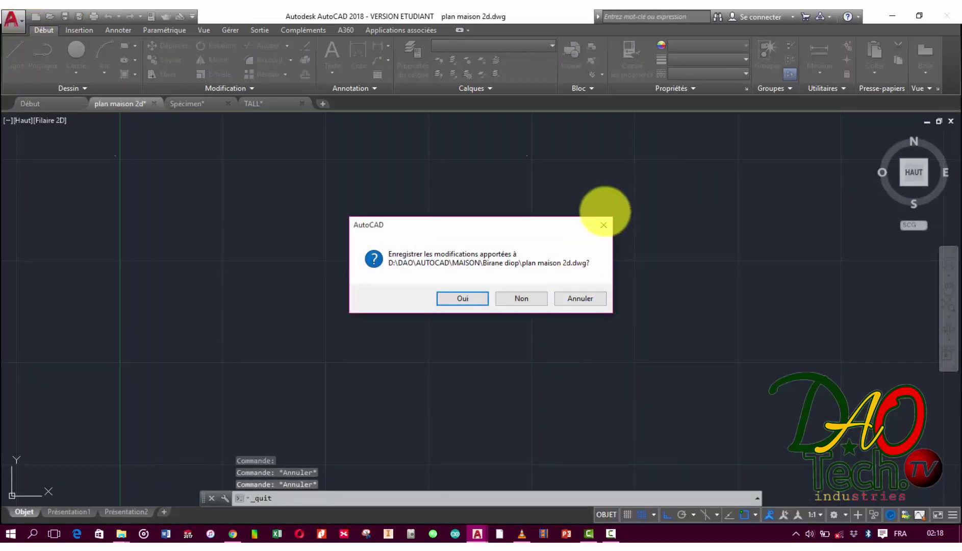
click(581, 298)
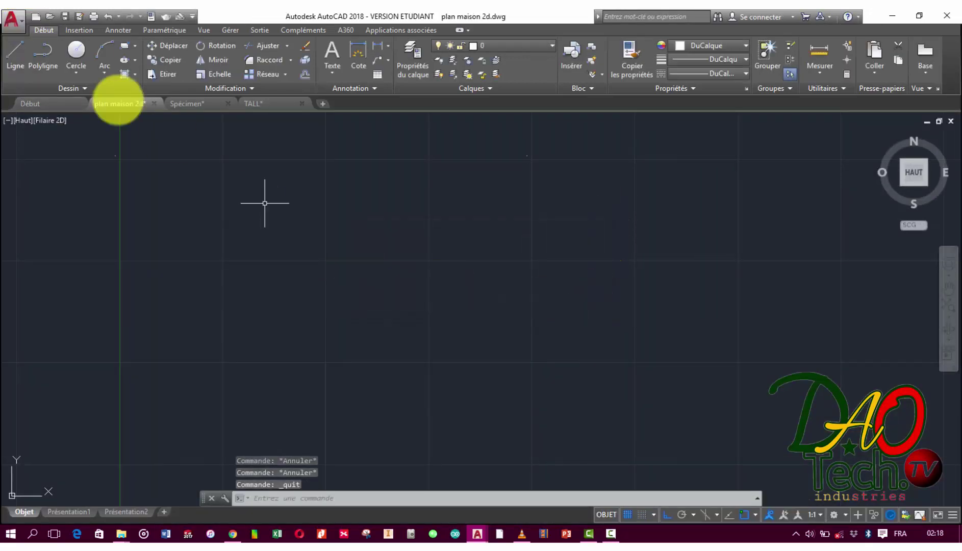
click(30, 103)
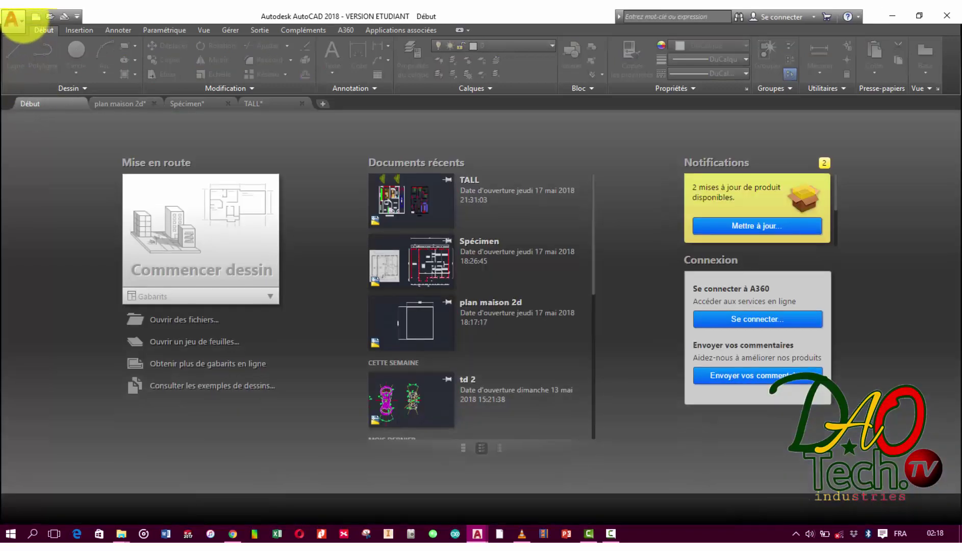
double_click(13, 21)
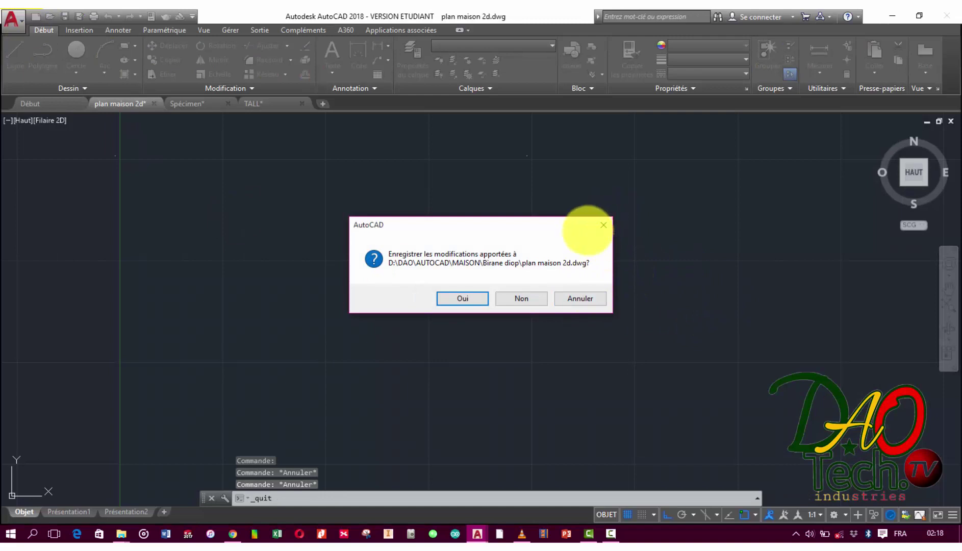
click(603, 225)
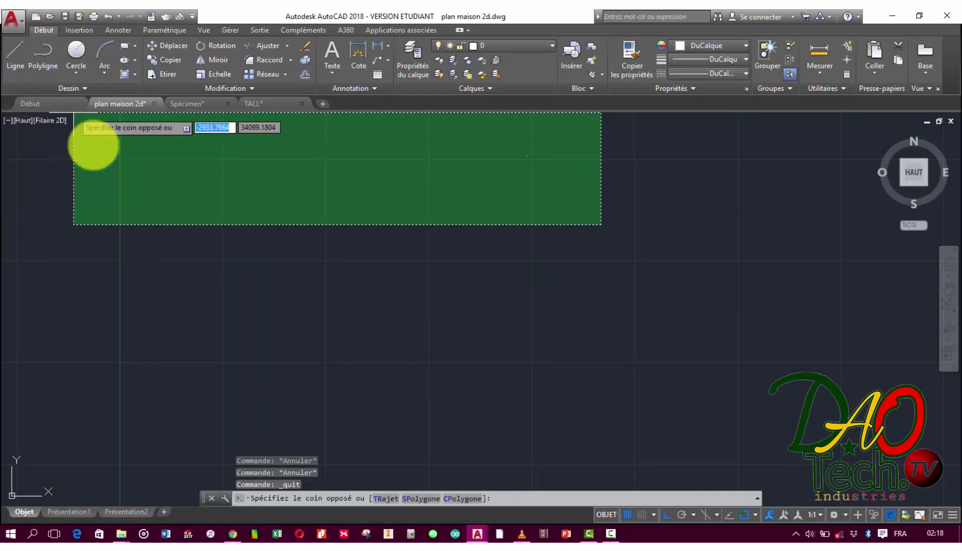
click(76, 128)
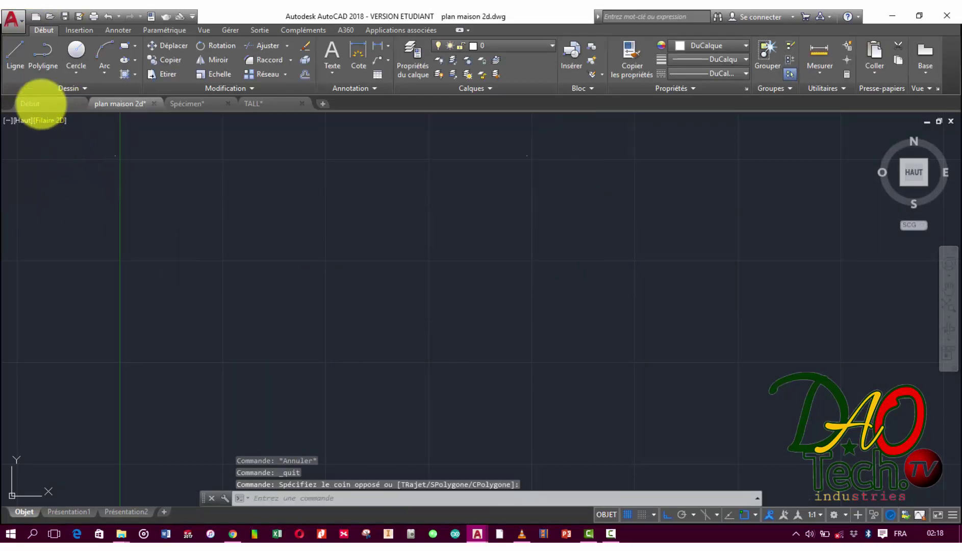
click(41, 104)
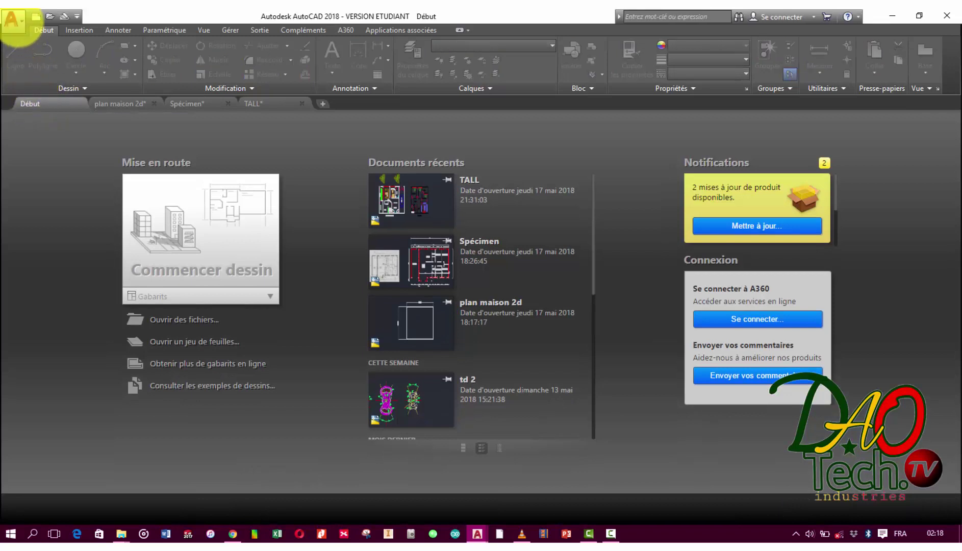
click(12, 19)
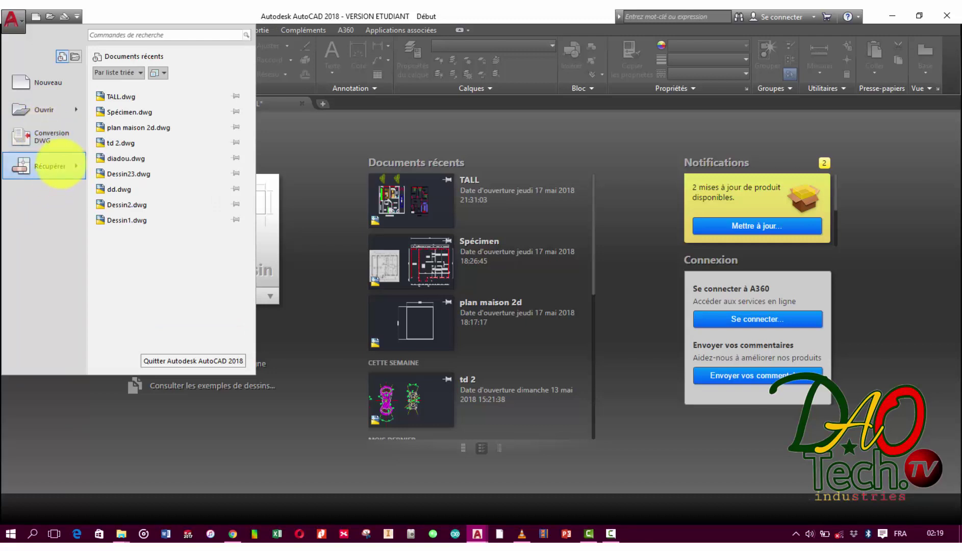
click(13, 20)
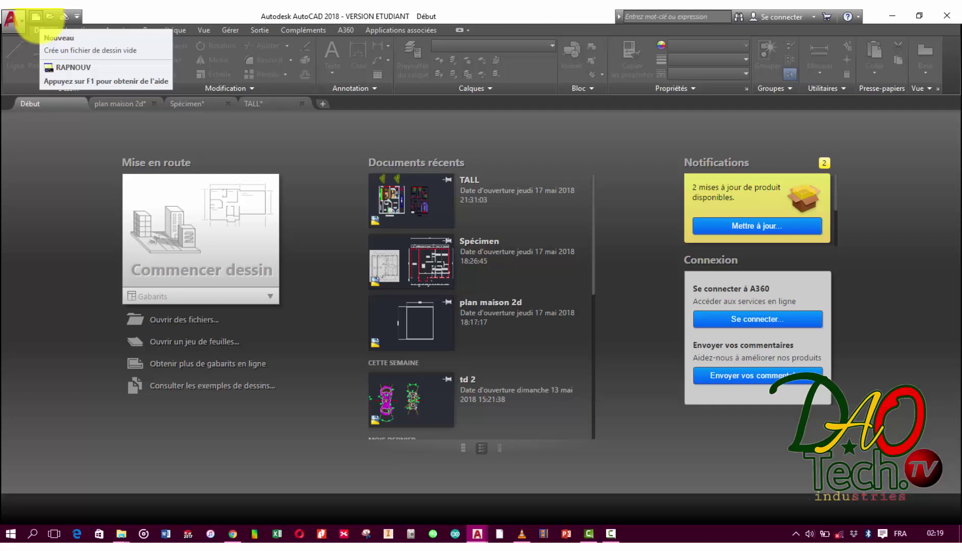
click(35, 17)
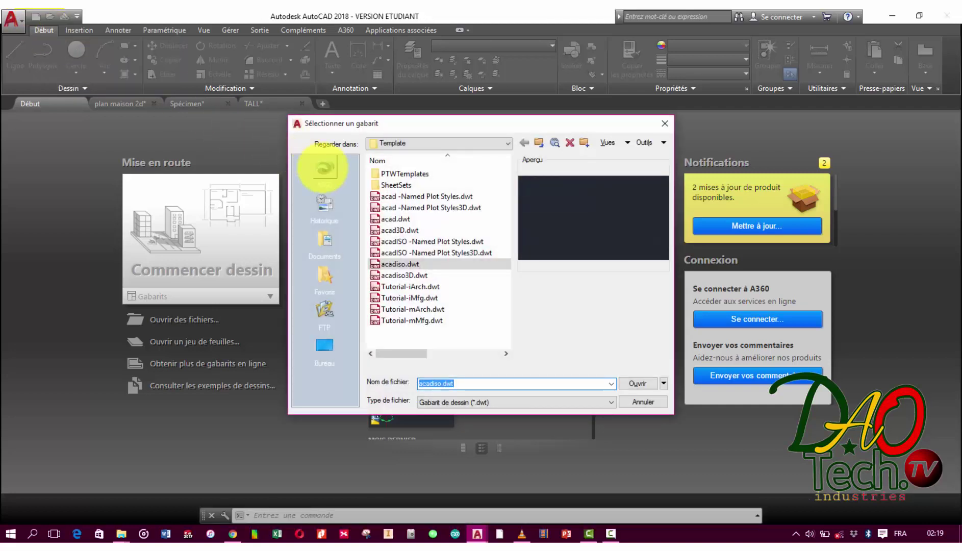
click(403, 275)
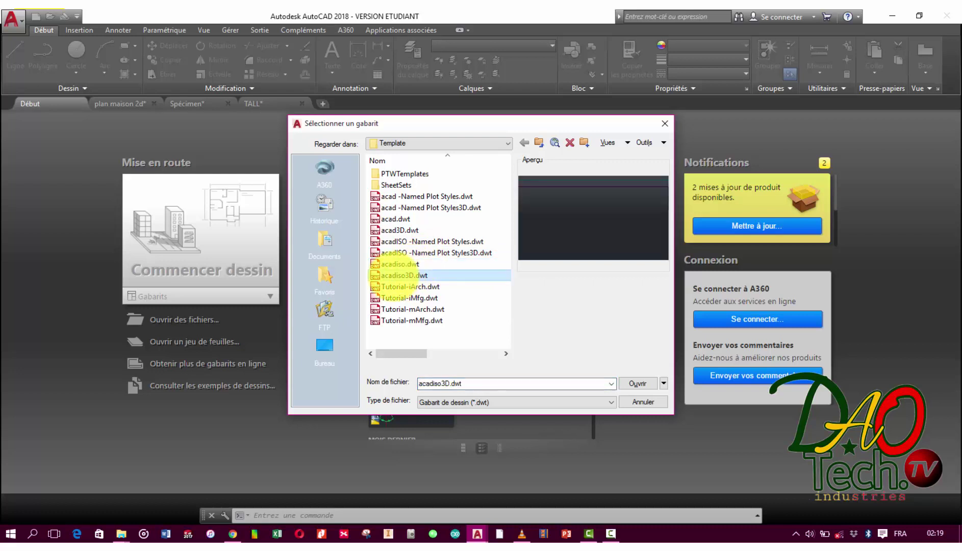
click(400, 263)
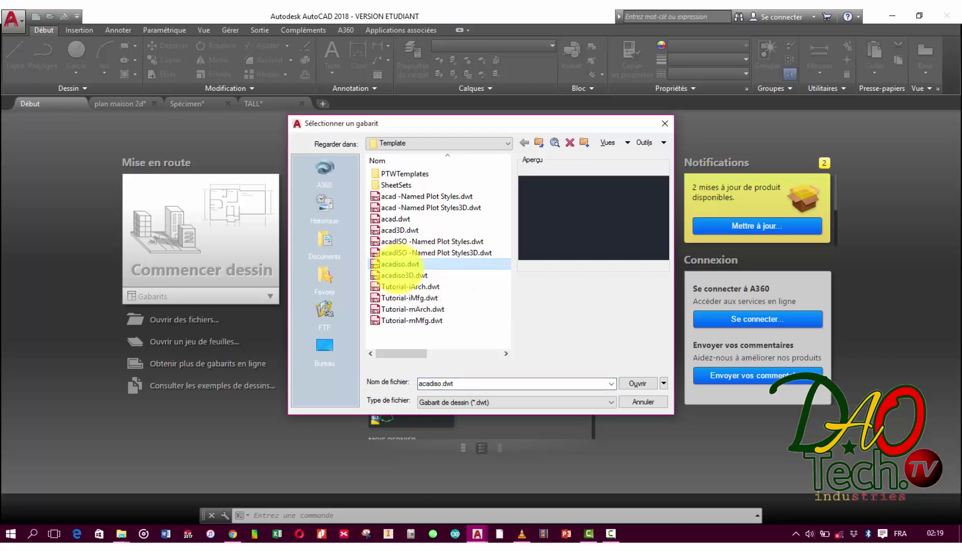
click(408, 286)
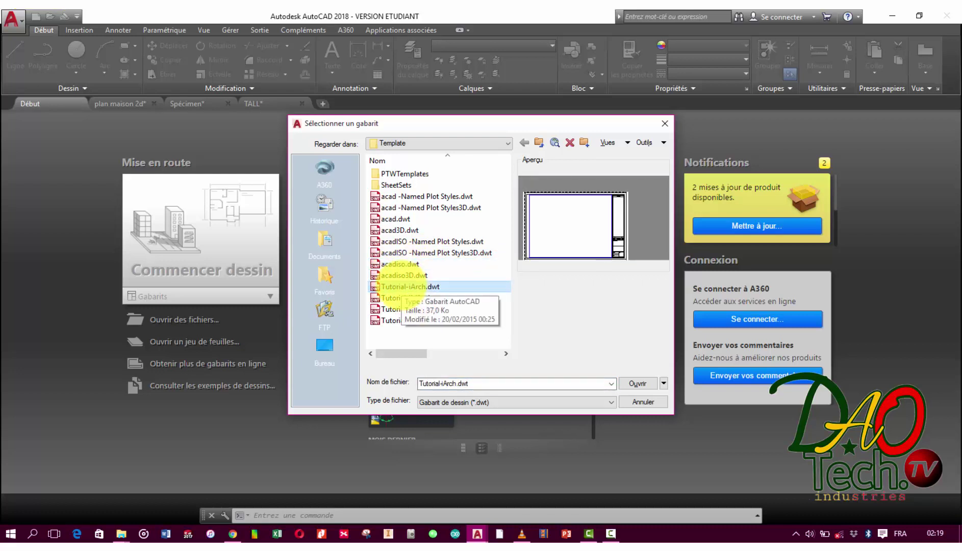
click(408, 298)
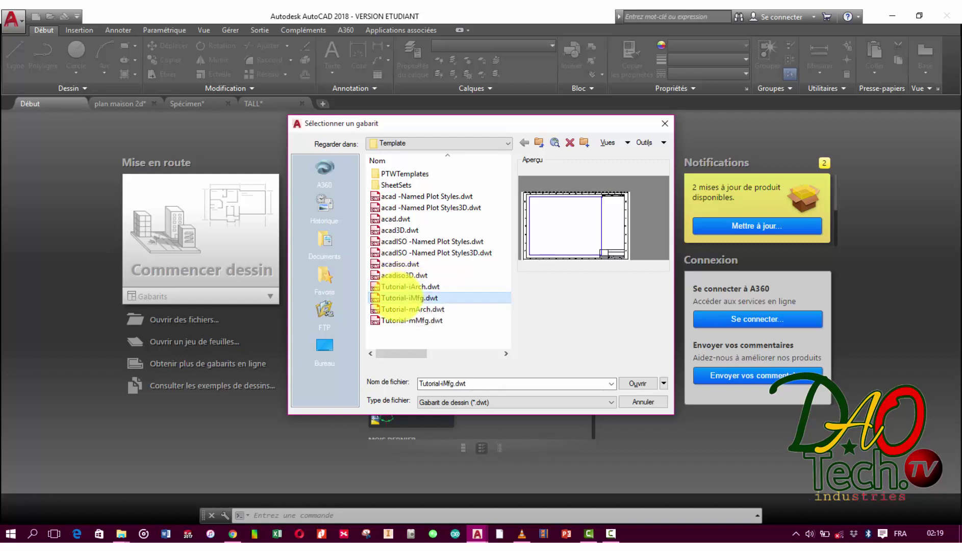
click(405, 310)
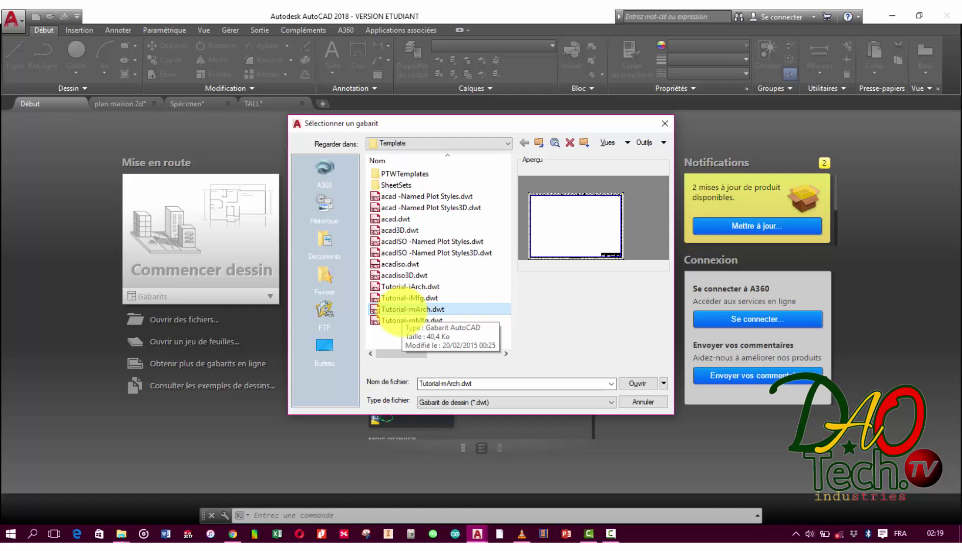
click(399, 251)
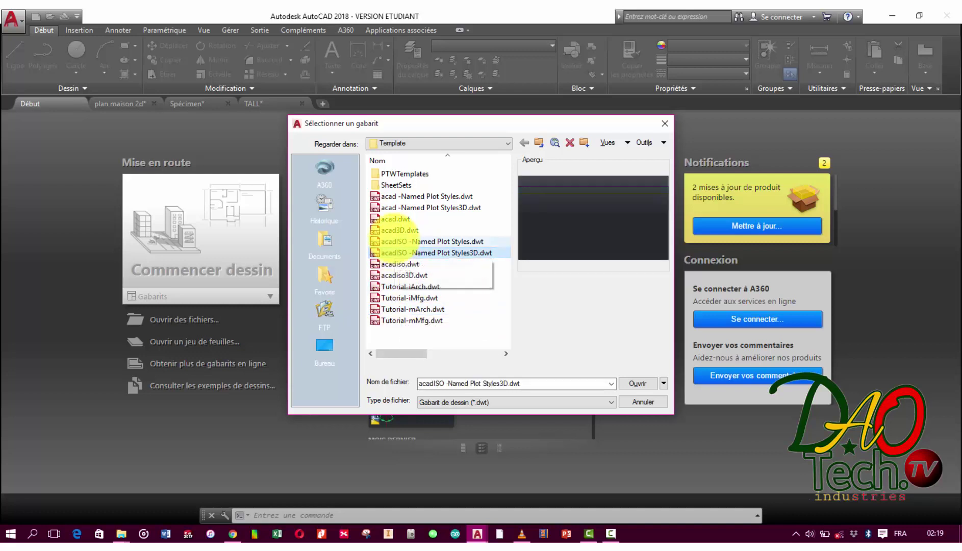
click(397, 240)
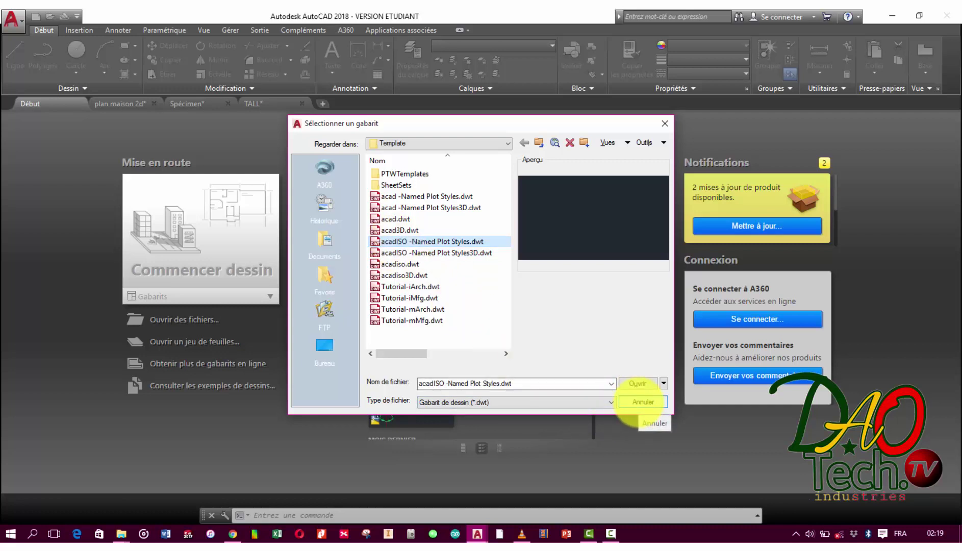
click(639, 402)
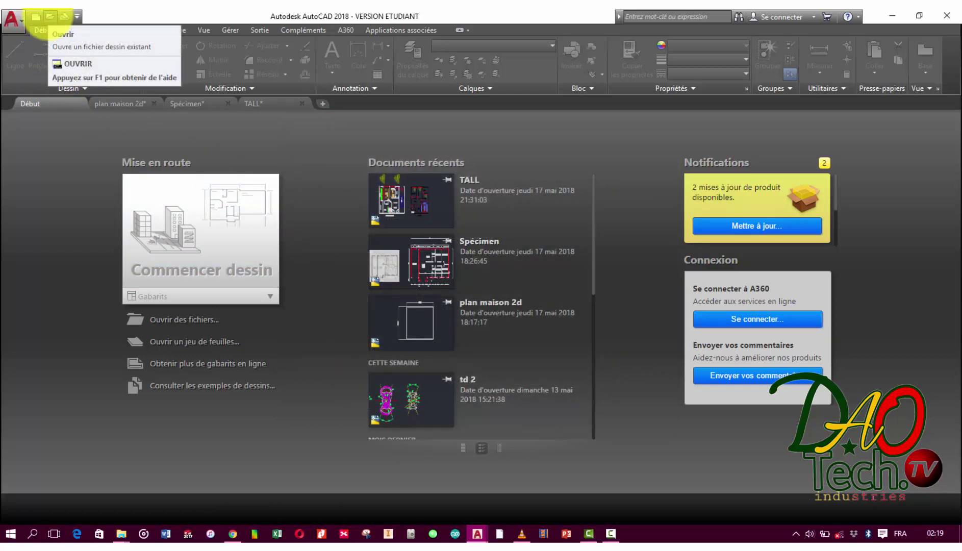
Cancel the Open dialog without opening a file, then start the new blank drawing Dessin1.
click(50, 17)
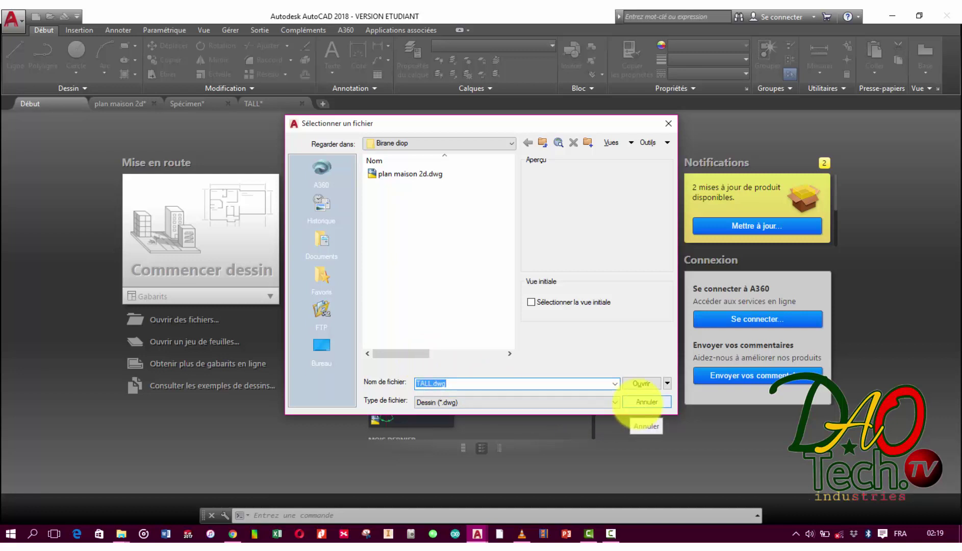
click(643, 403)
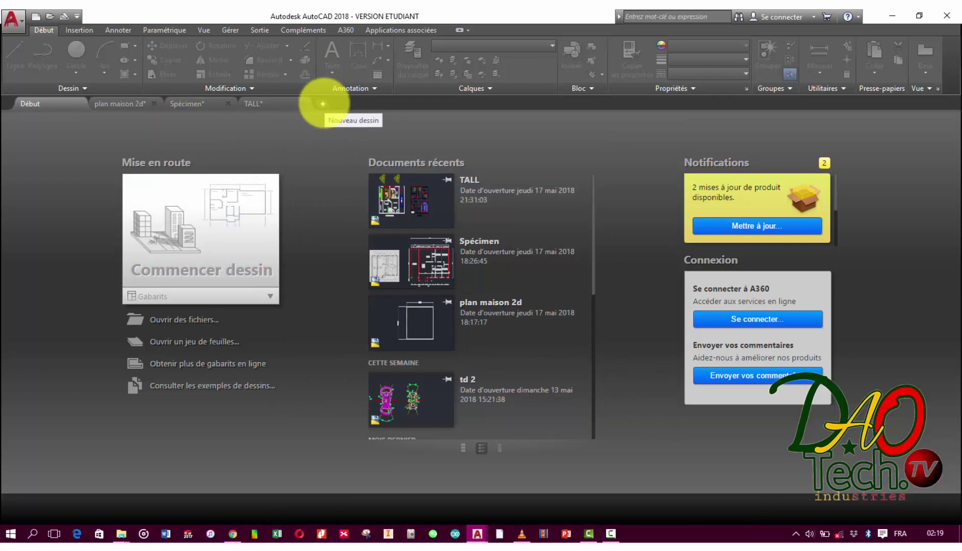
click(322, 103)
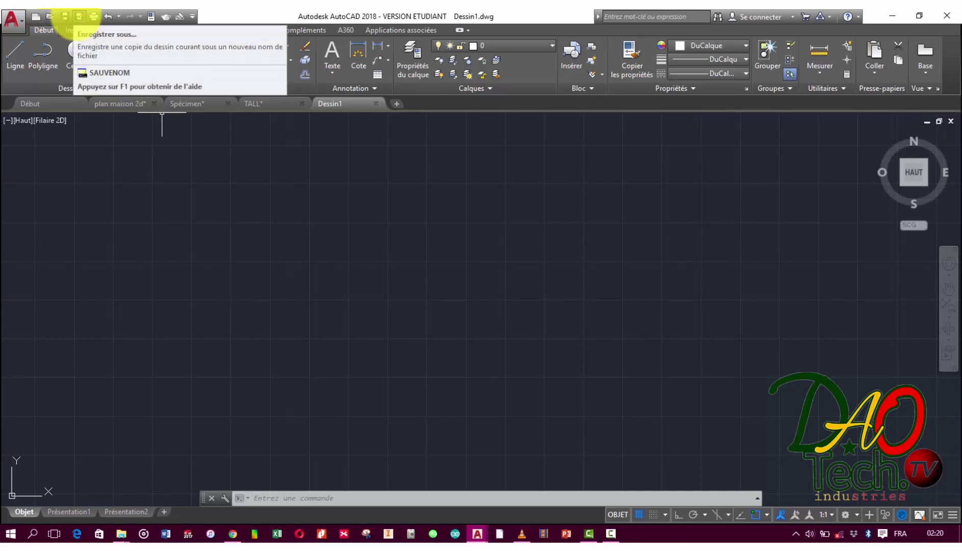
Save the drawing as tuto 1.dwg in D:\DAO\AUTOCAD\MAISON, cancelling a second Save As.
click(79, 16)
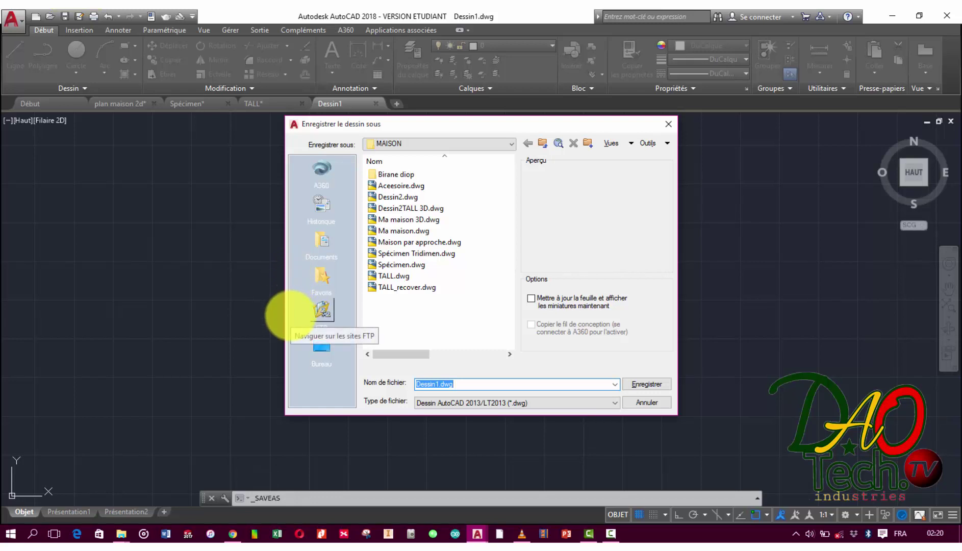
text(t)
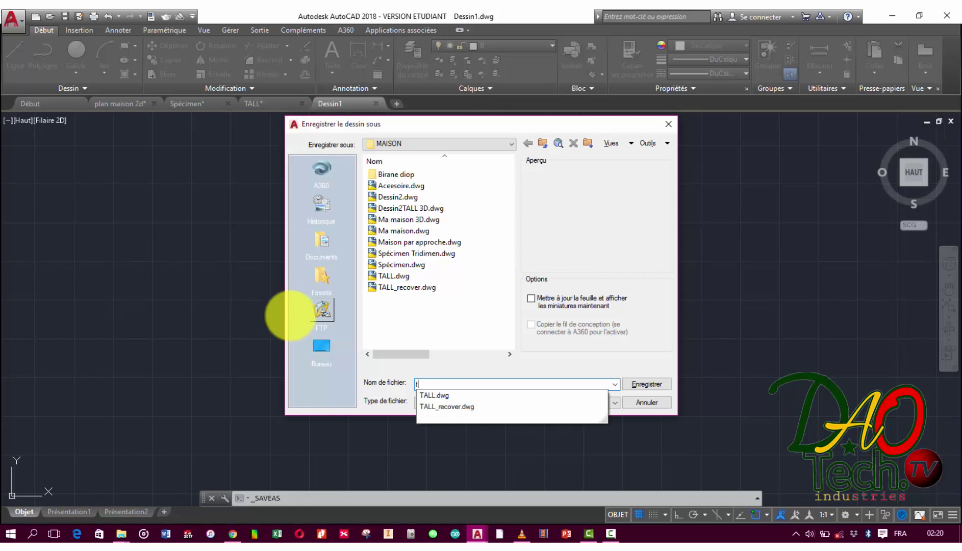
text(uto 1)
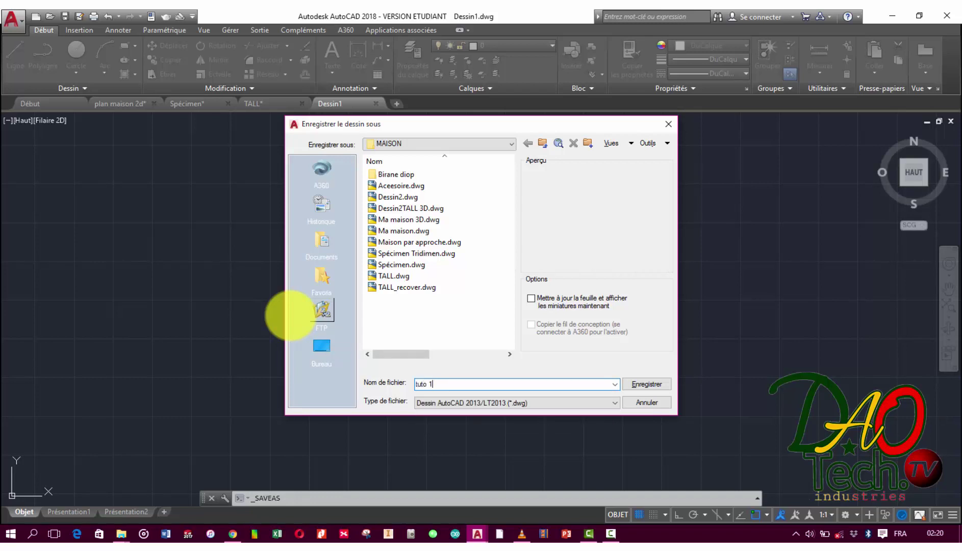
key(Return)
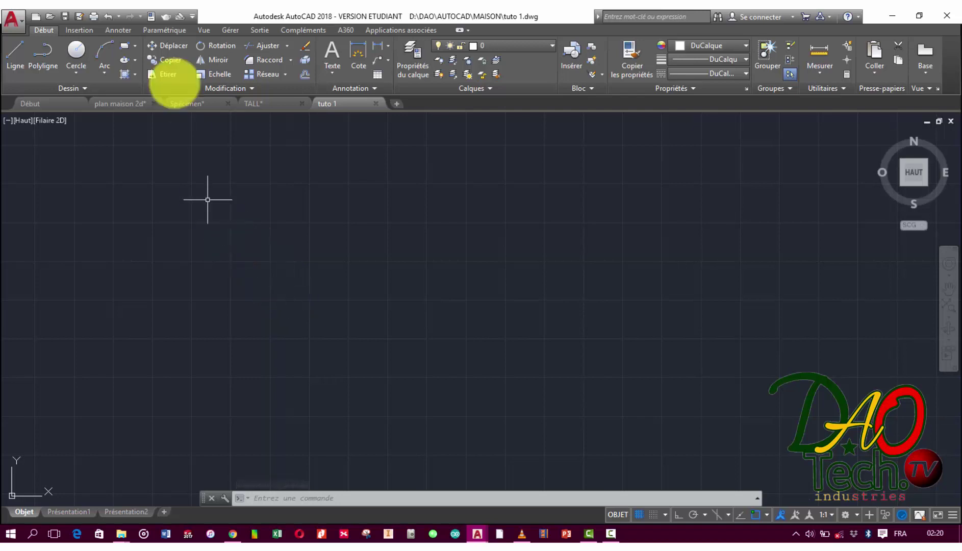
click(93, 16)
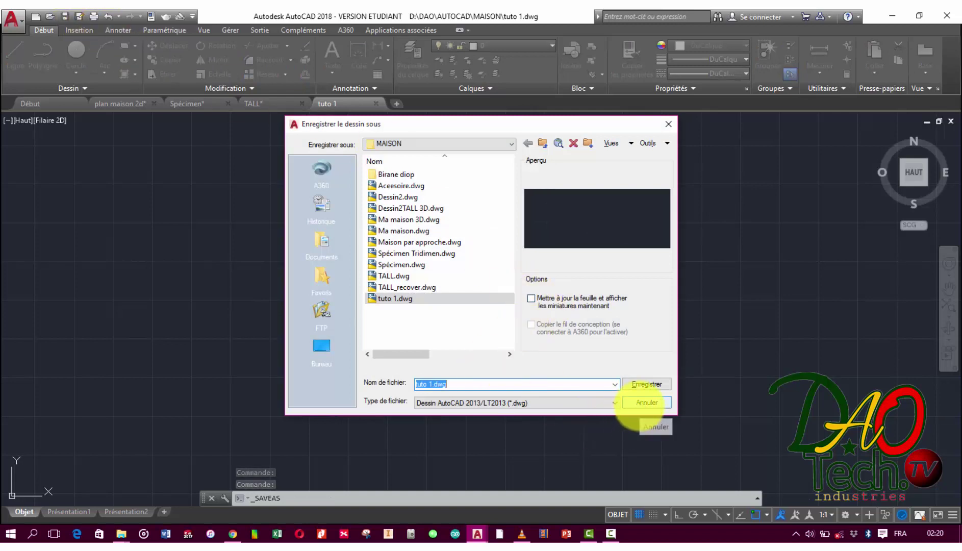
click(639, 404)
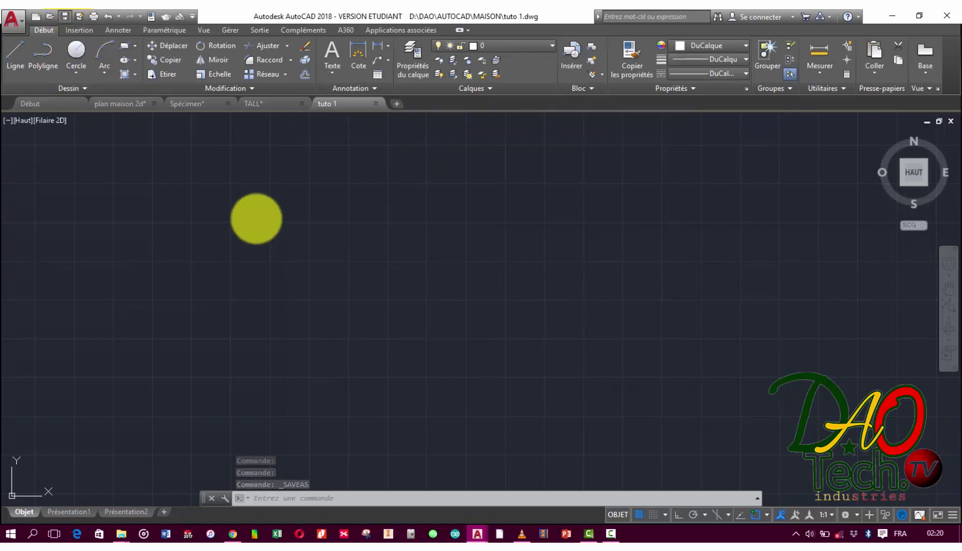
Quick-save tuto 1.dwg with Ctrl+S.
key(ctrl+s)
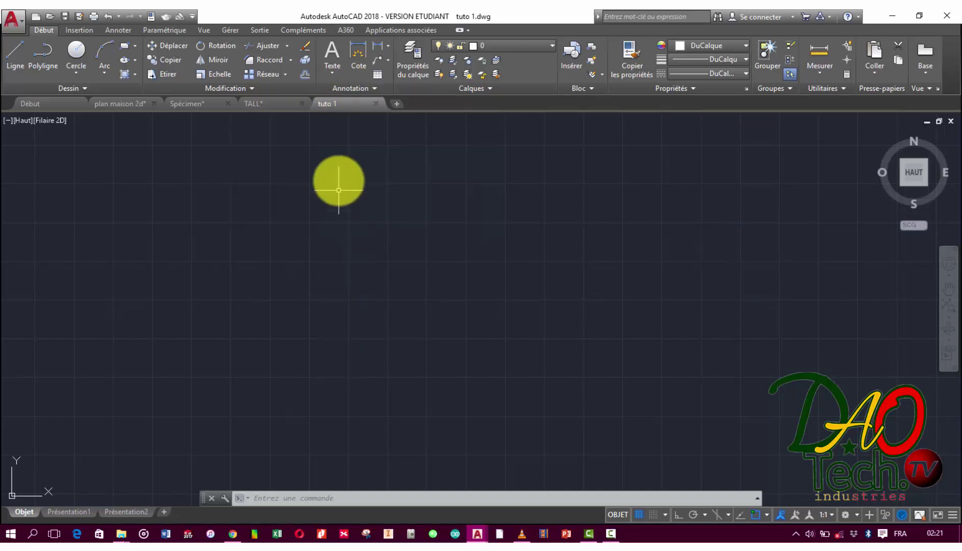
mouse_move(150, 16)
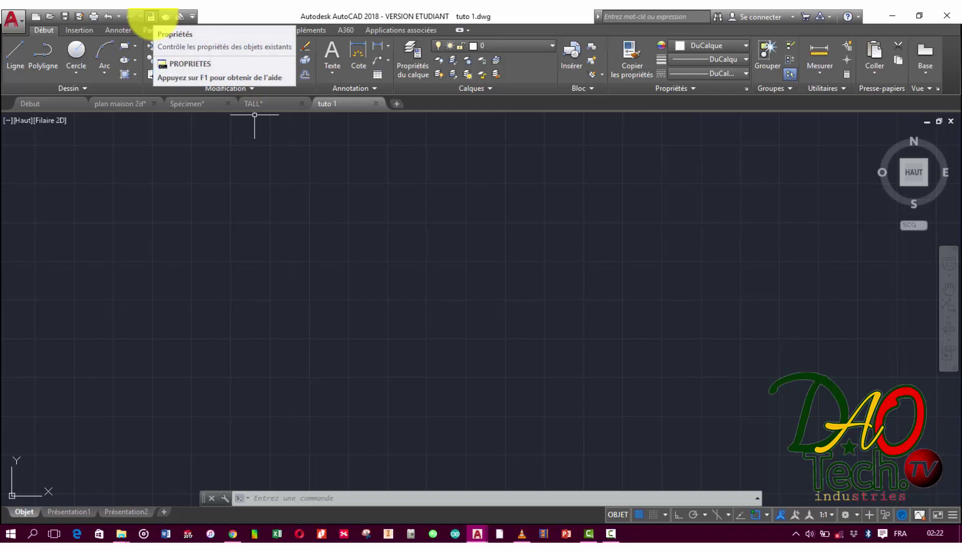
click(151, 17)
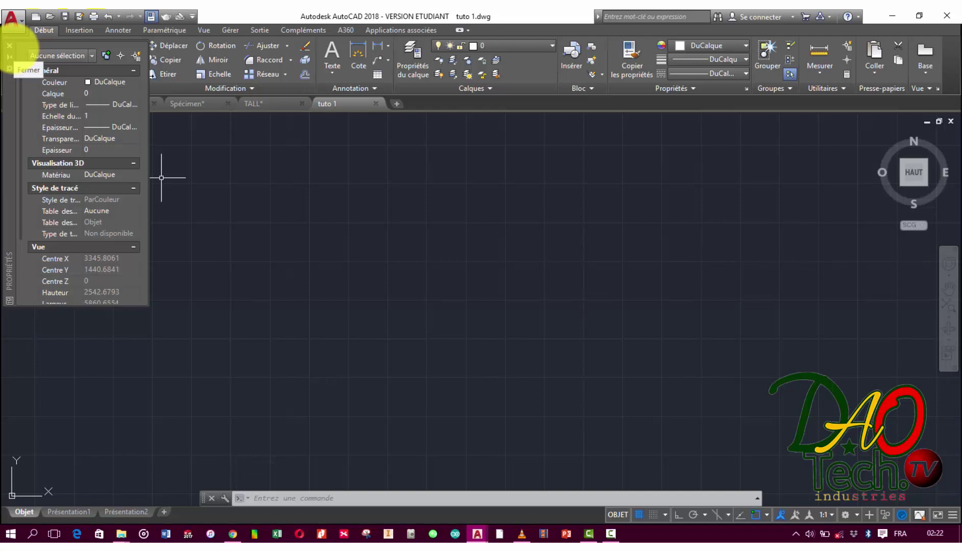
click(9, 46)
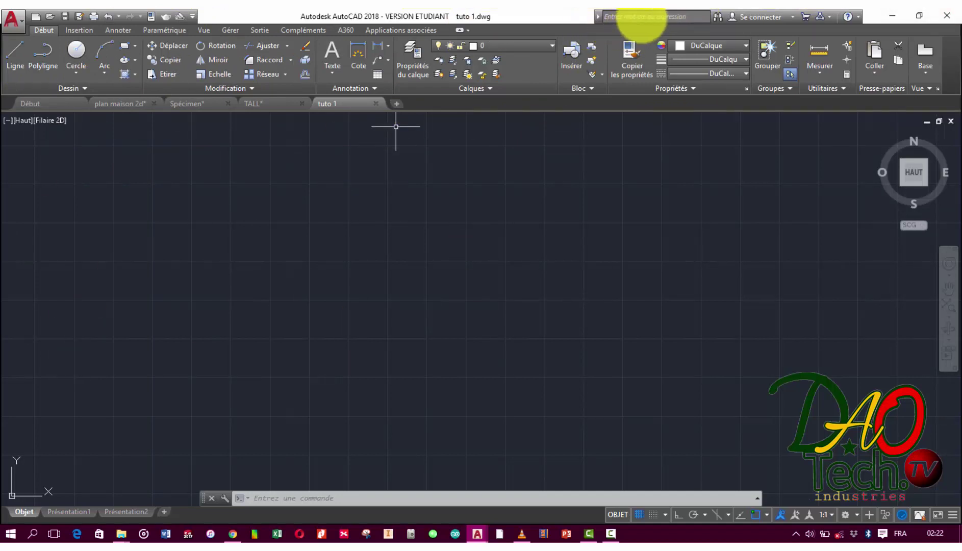
Search help for 'ligne' using offline help, dismiss the notice, and list the Help options.
click(637, 18)
text(ligne)
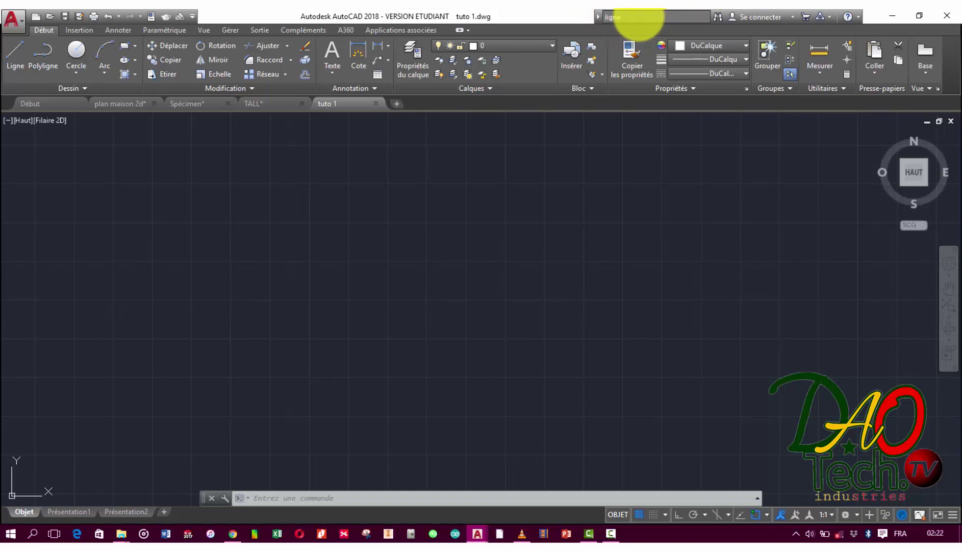
key(Return)
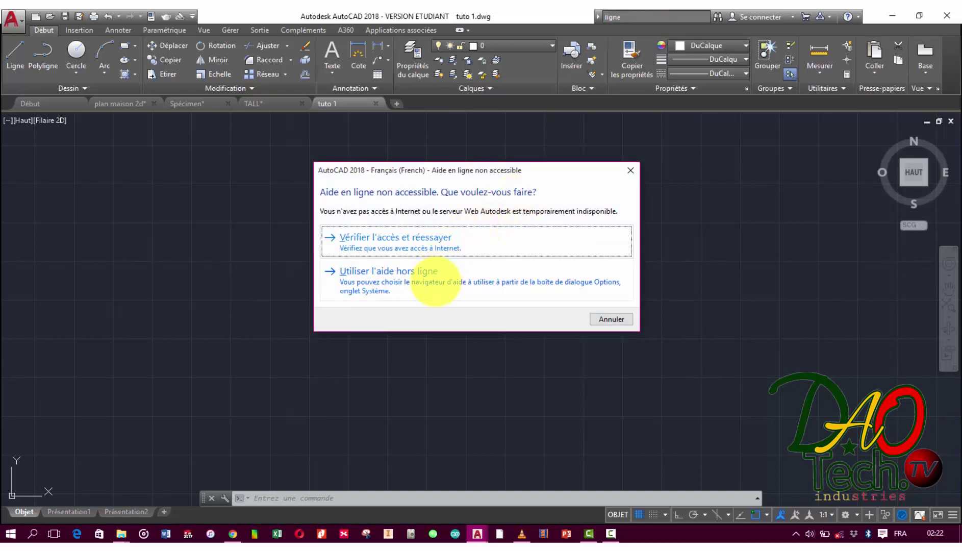
click(435, 281)
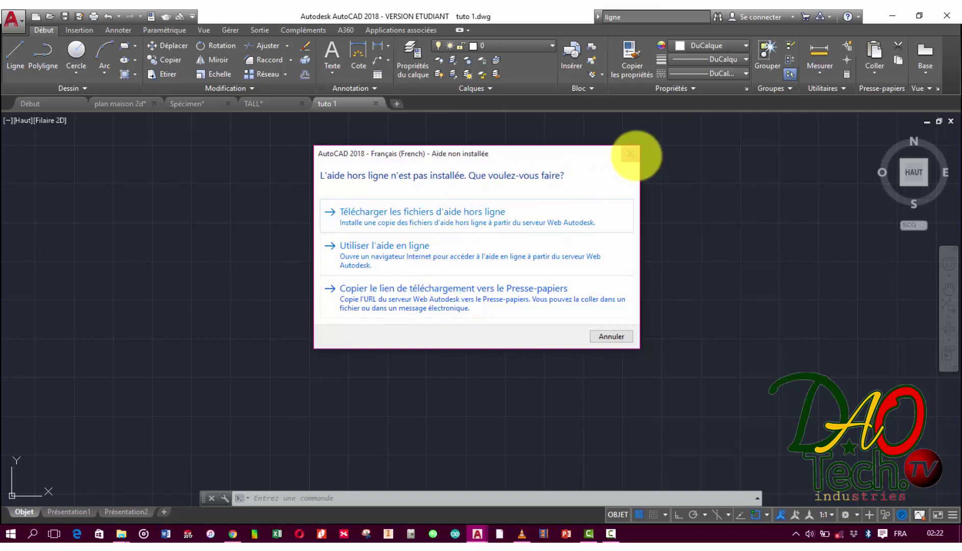
click(630, 153)
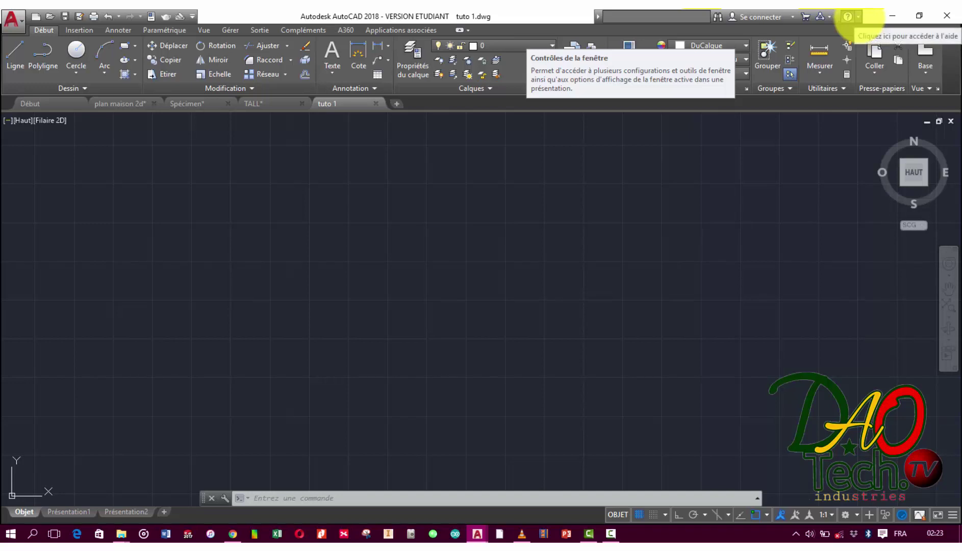
click(857, 16)
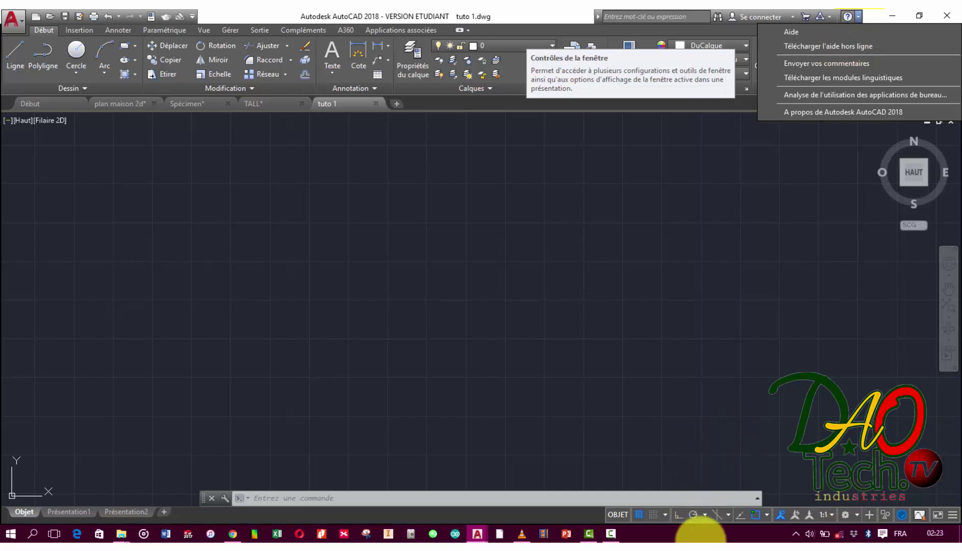
Close the Help options list and cancel a stray selection window on the canvas.
click(614, 512)
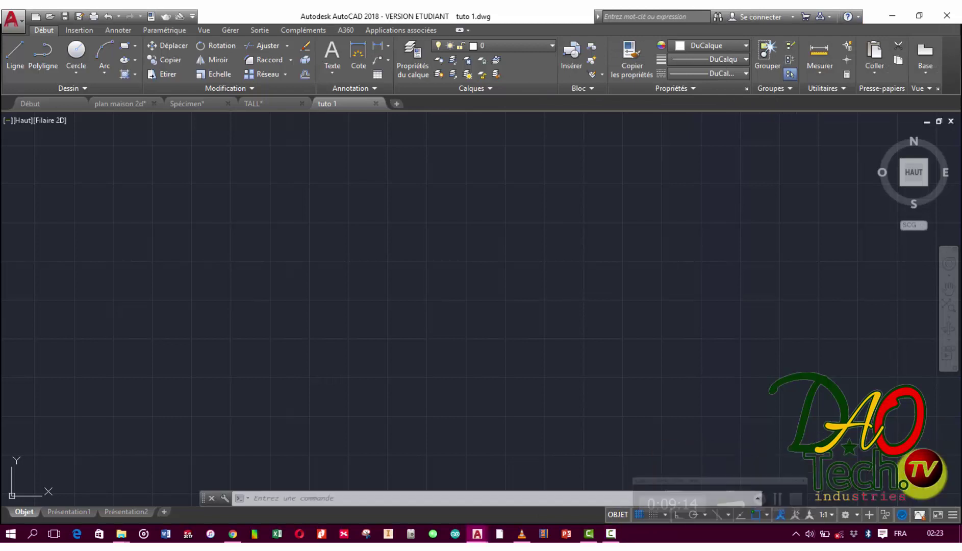
click(927, 464)
key(Escape)
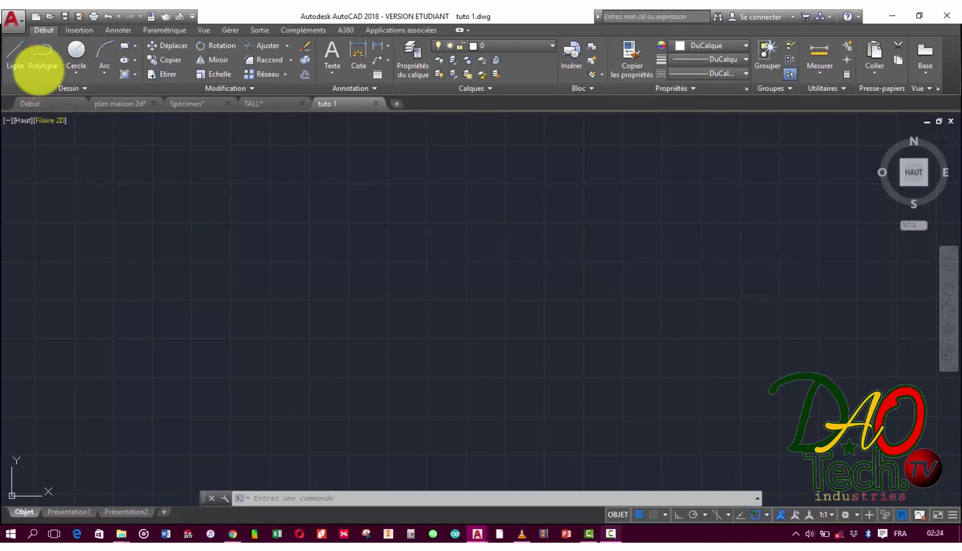
Draw a closed irregular line outline with a long top edge and an inner peak.
click(15, 53)
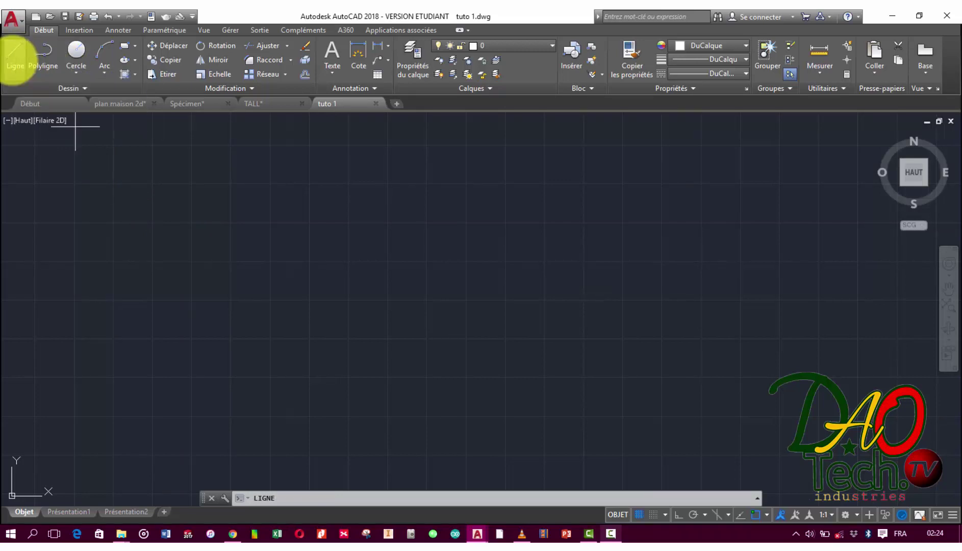
click(100, 214)
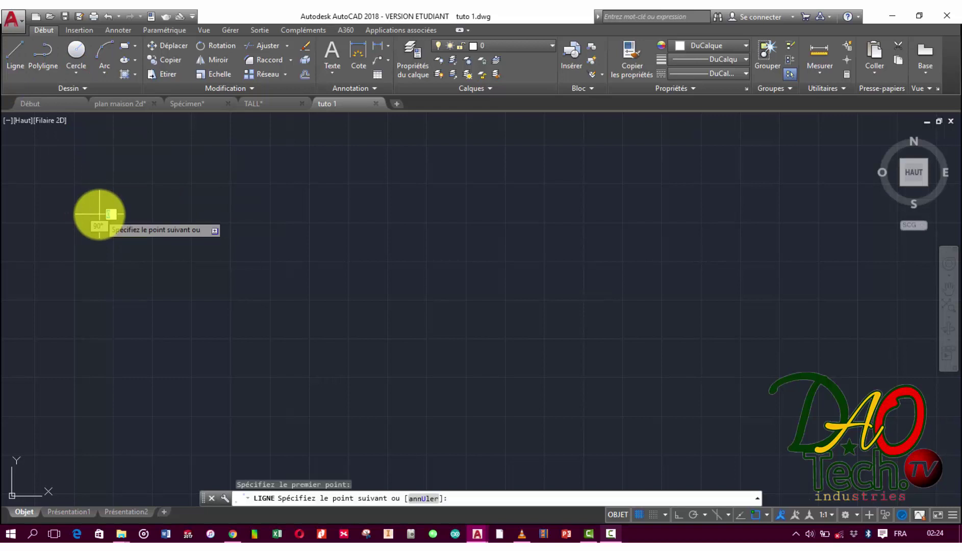
click(422, 210)
click(536, 277)
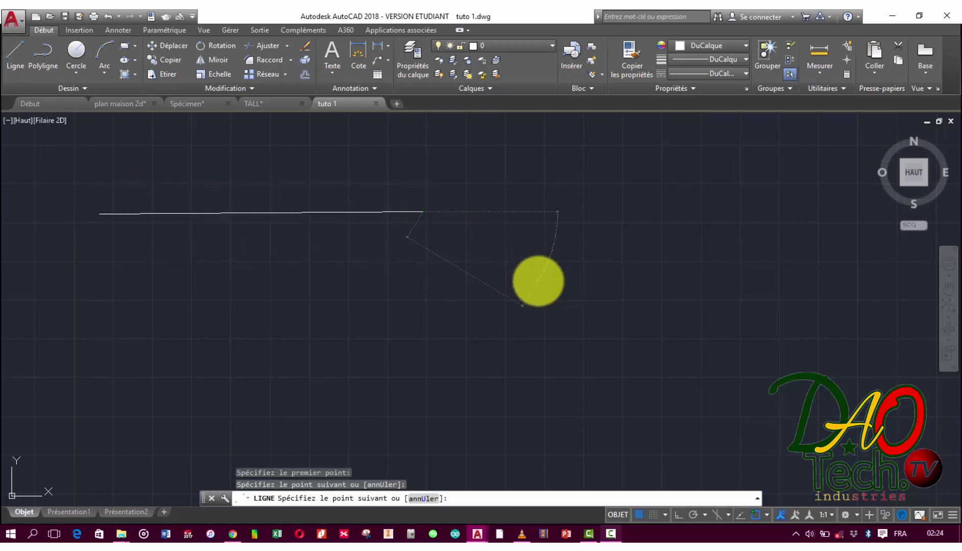
click(532, 326)
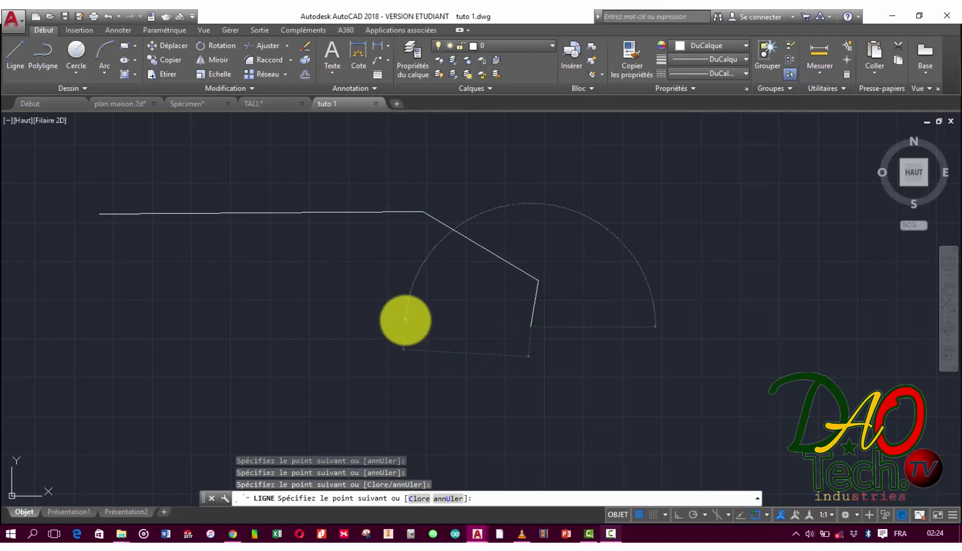
click(404, 320)
click(363, 255)
click(221, 327)
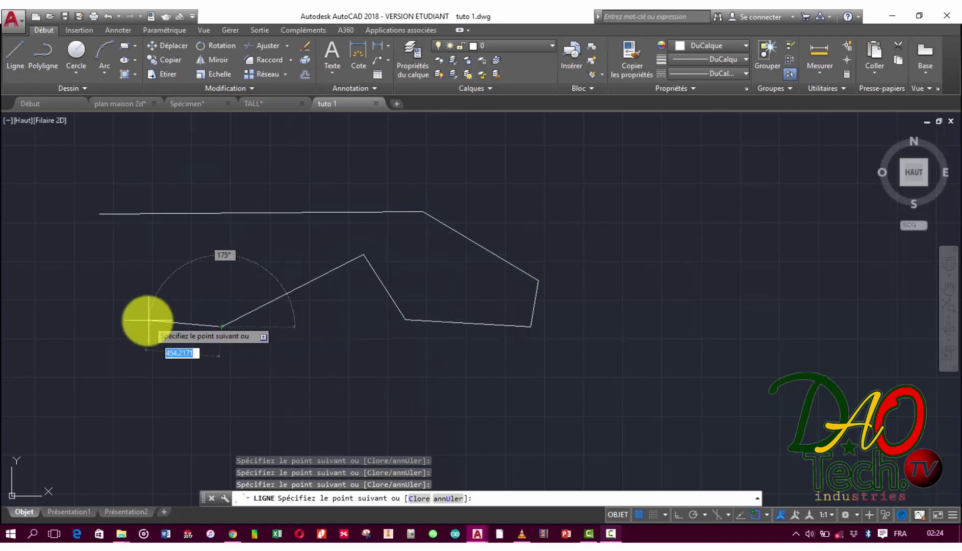
click(143, 320)
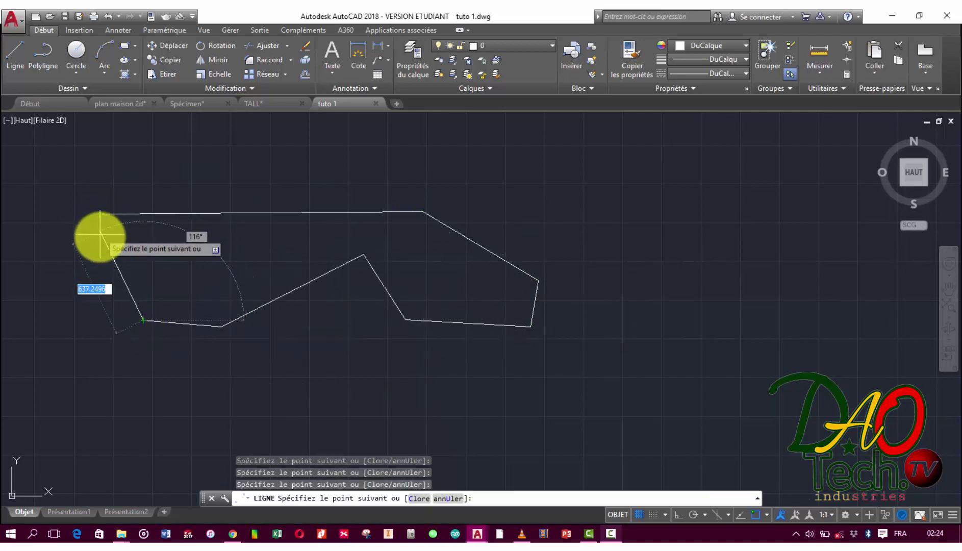
click(101, 241)
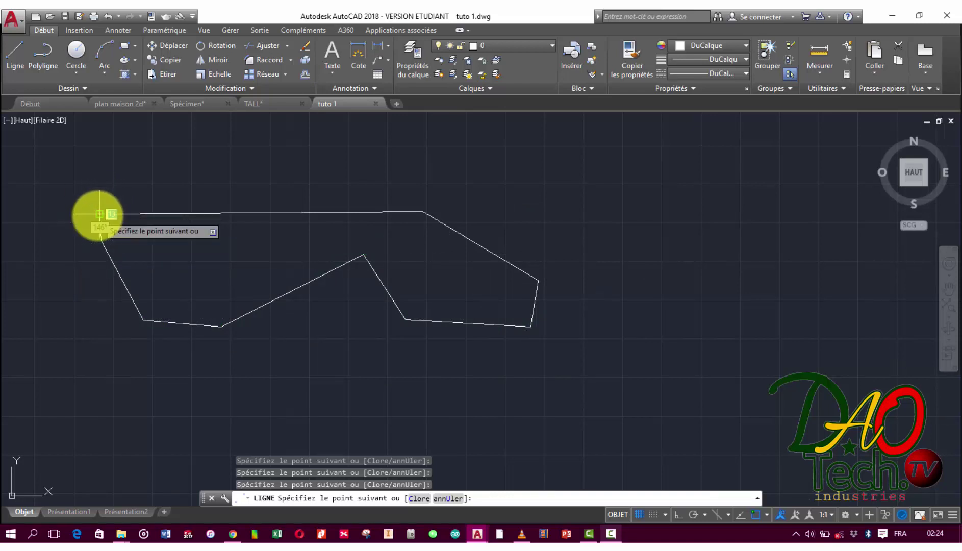
click(100, 214)
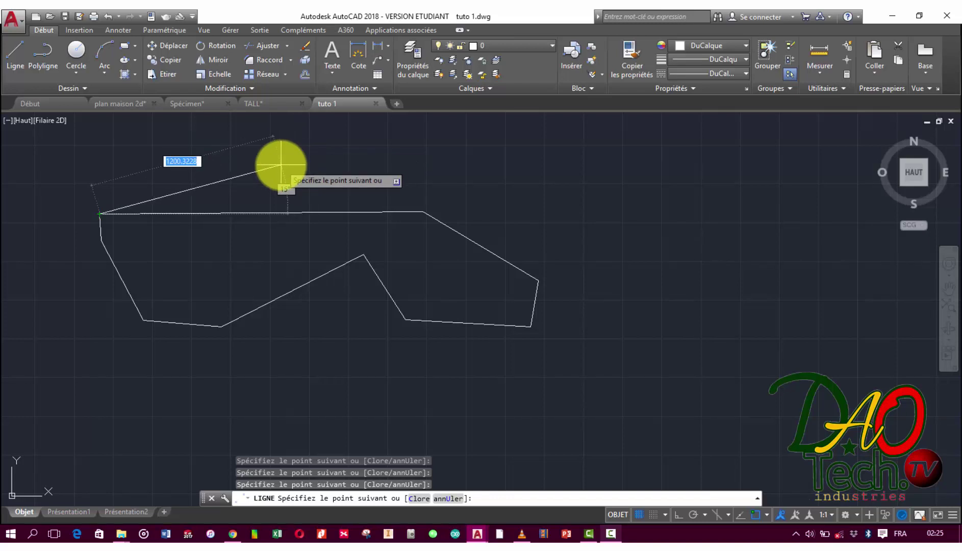
key(Escape)
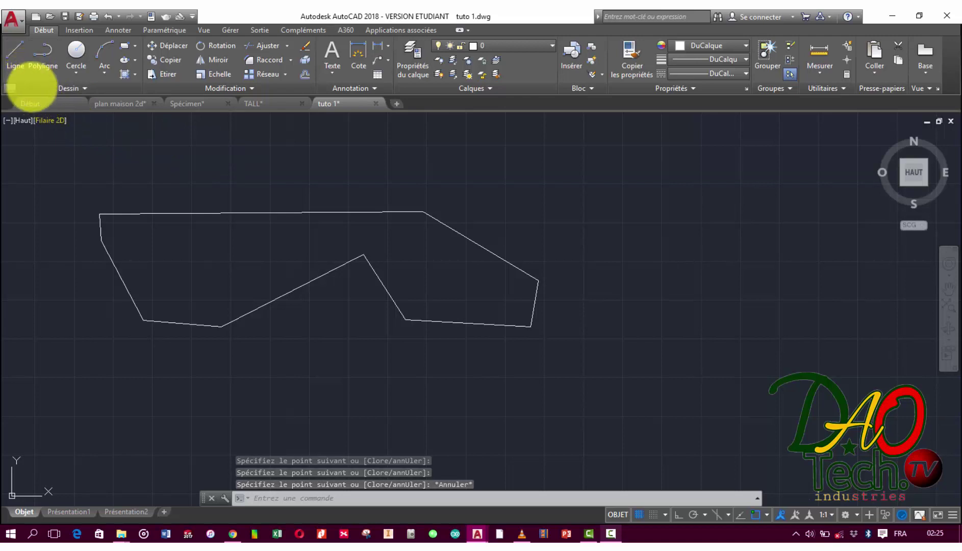
Draw an eight-vertex closed polyline shape with a small notch, right of the line outline.
click(162, 214)
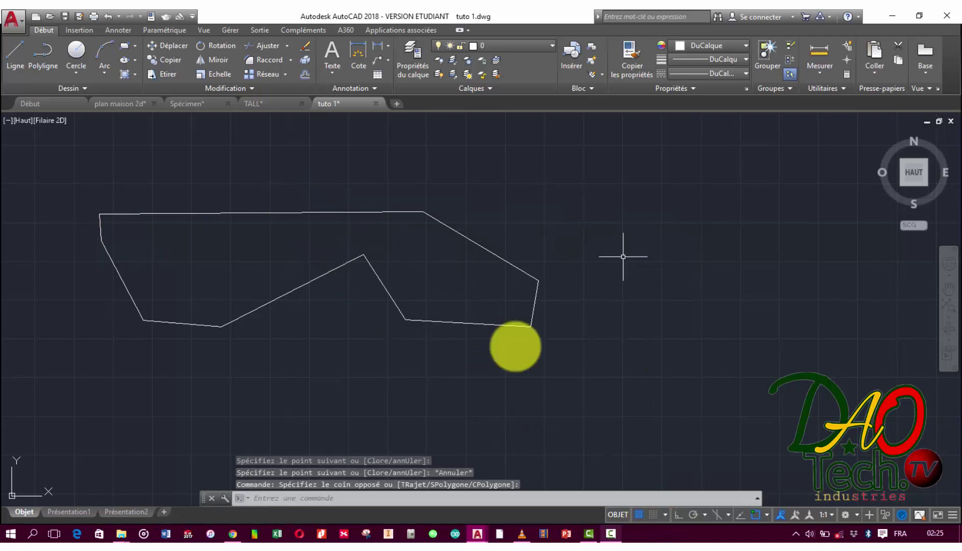
mouse_move(42, 56)
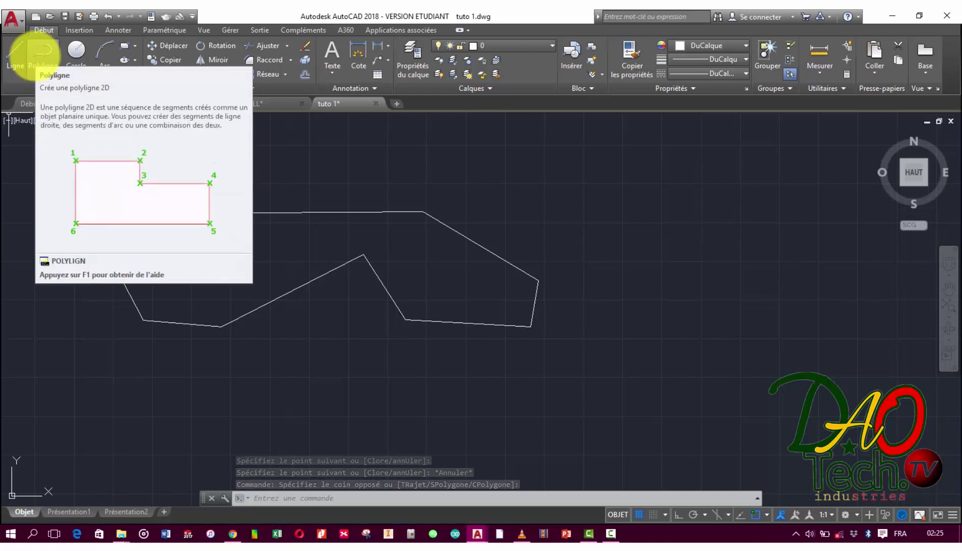
click(43, 51)
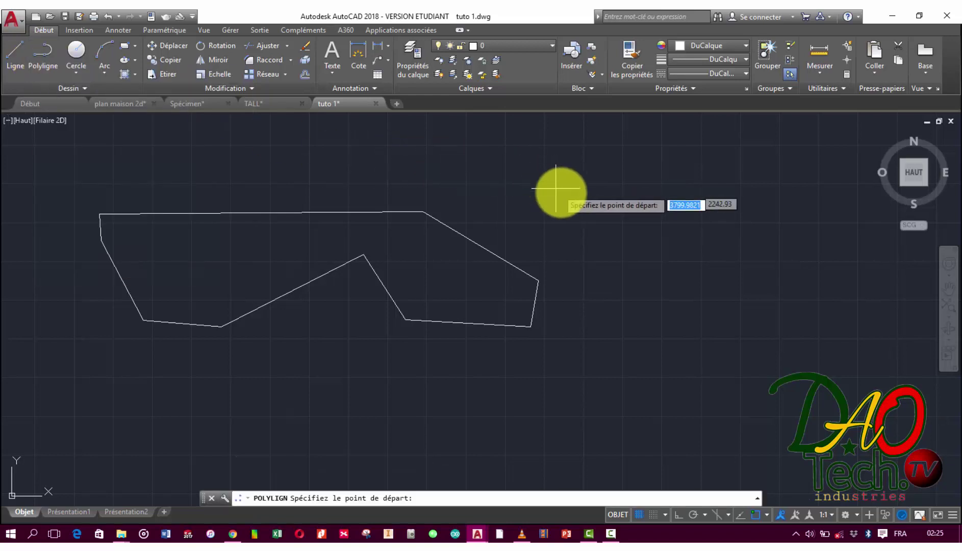
click(607, 197)
click(748, 201)
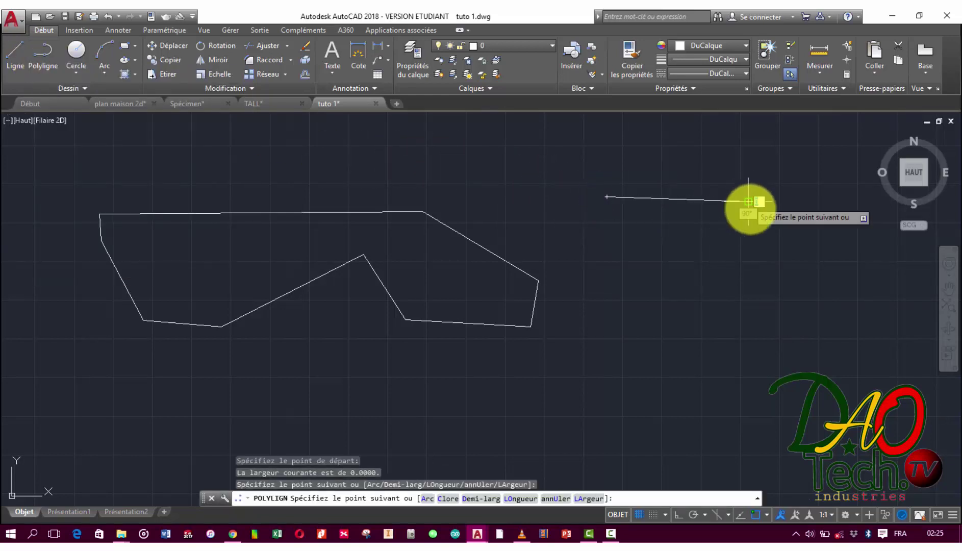
click(788, 257)
click(860, 313)
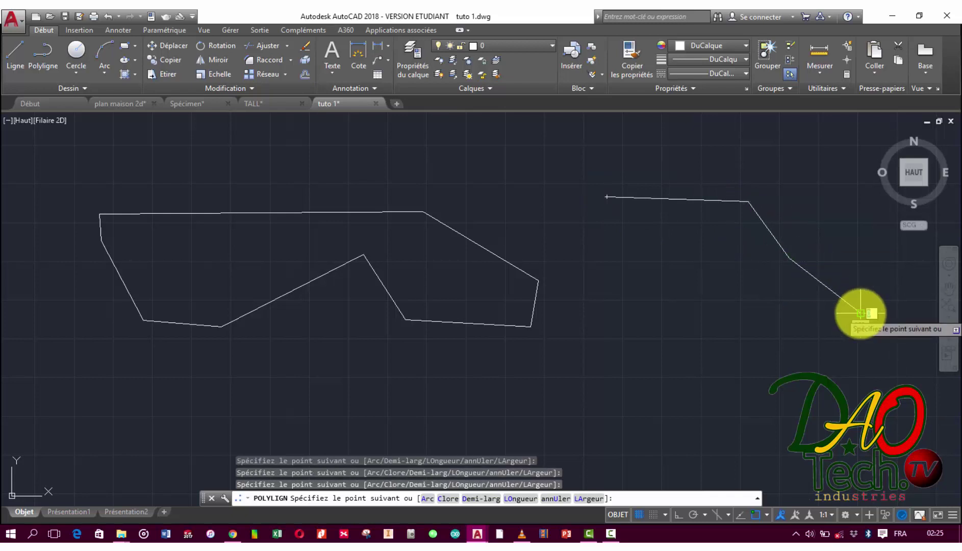
click(821, 335)
click(728, 275)
click(711, 297)
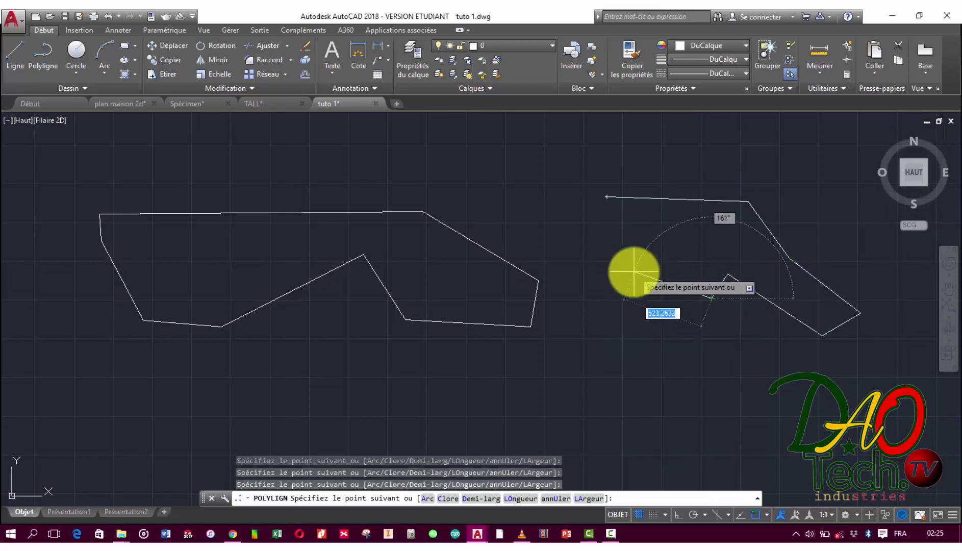
click(634, 272)
click(606, 197)
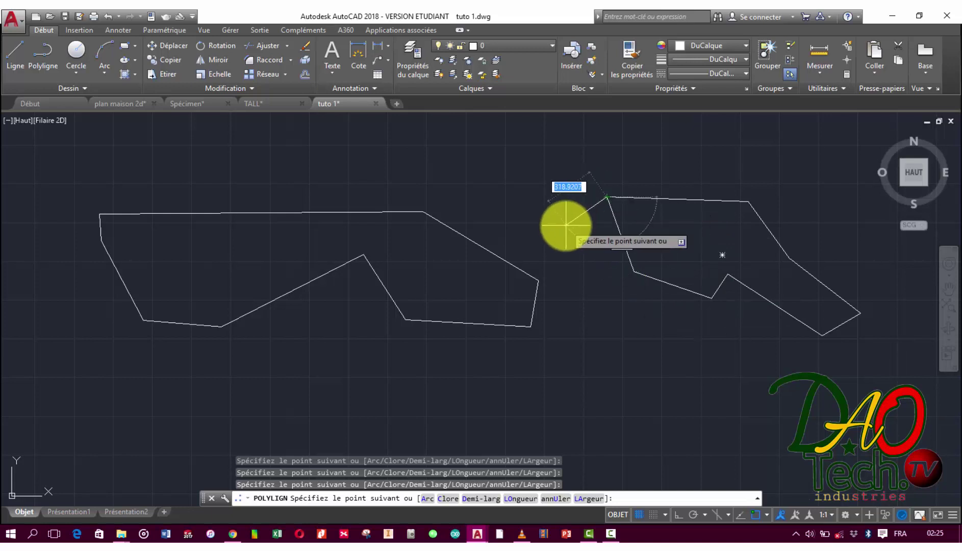
key(Escape)
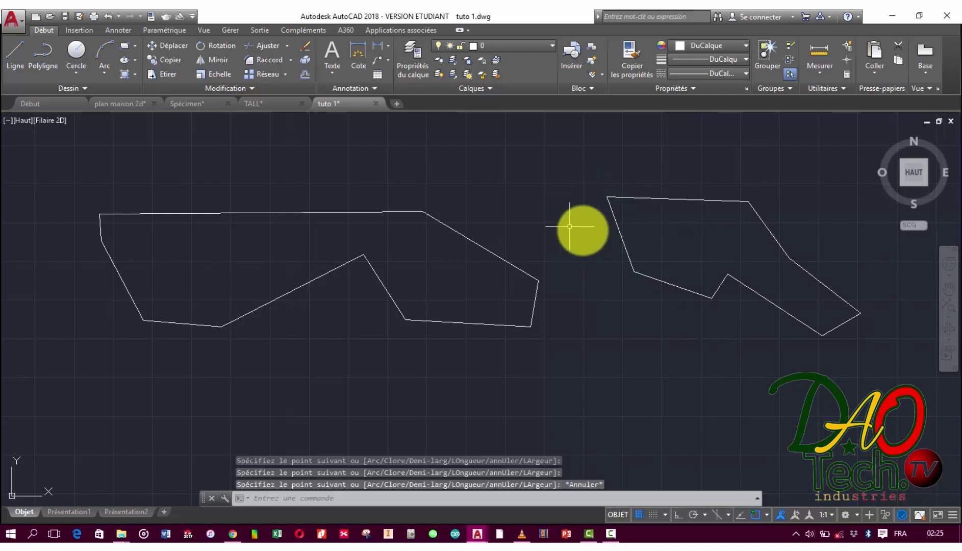
click(619, 230)
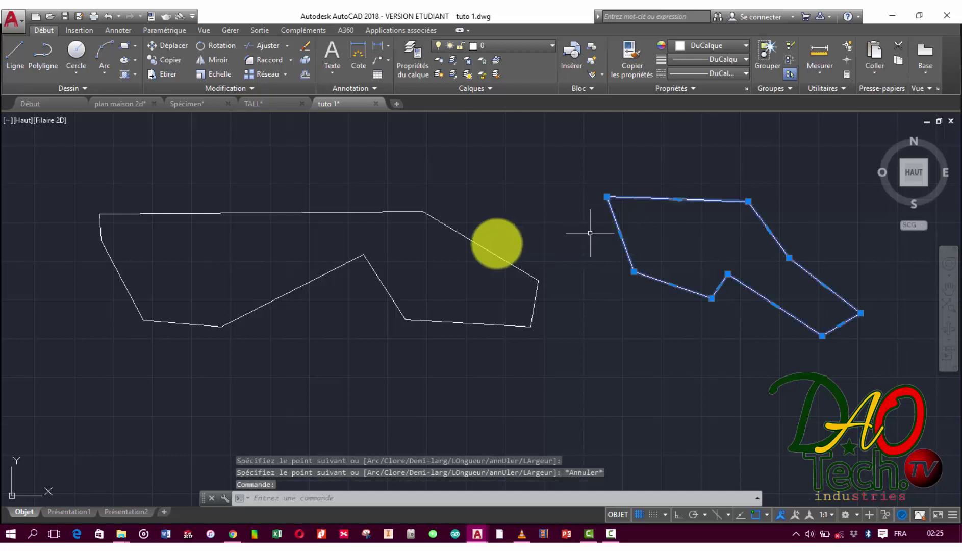
click(466, 242)
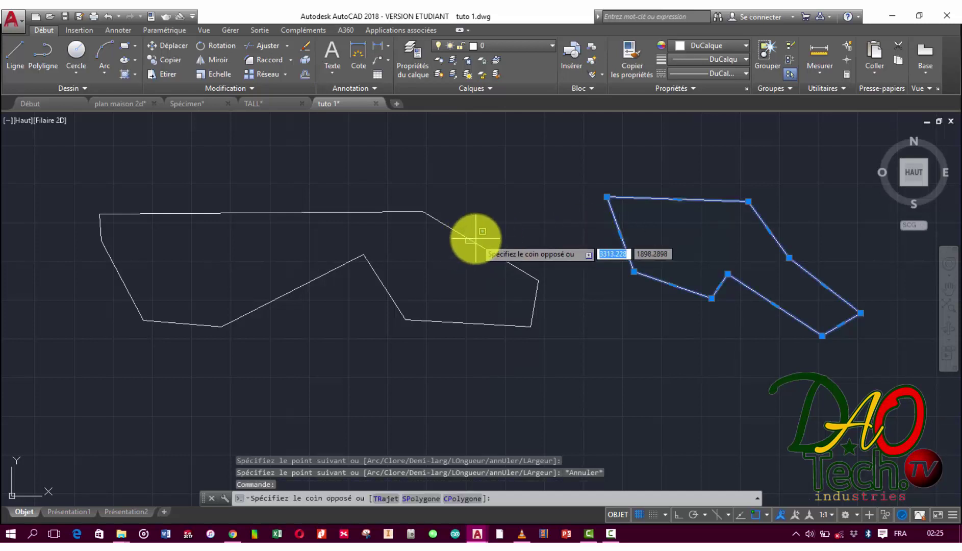
click(468, 236)
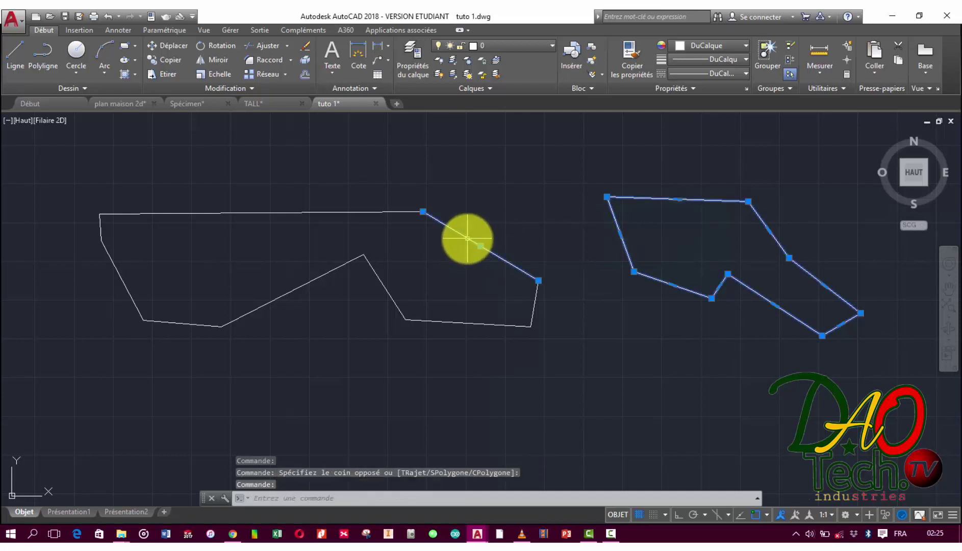
key(Escape)
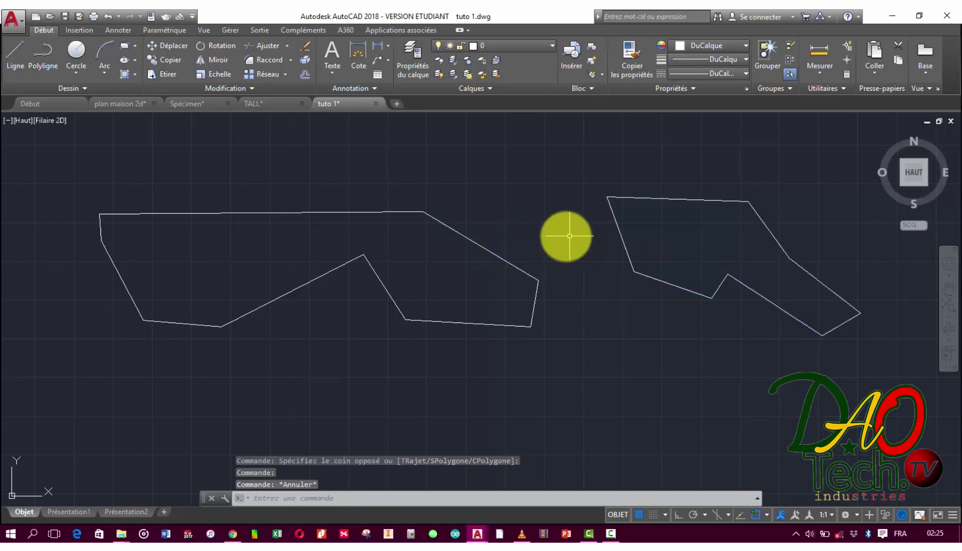
click(371, 215)
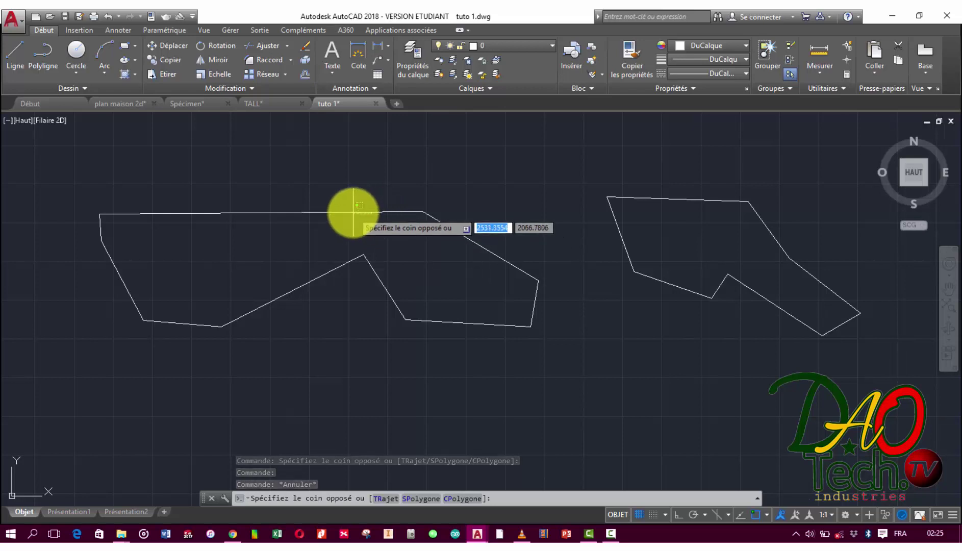
click(353, 211)
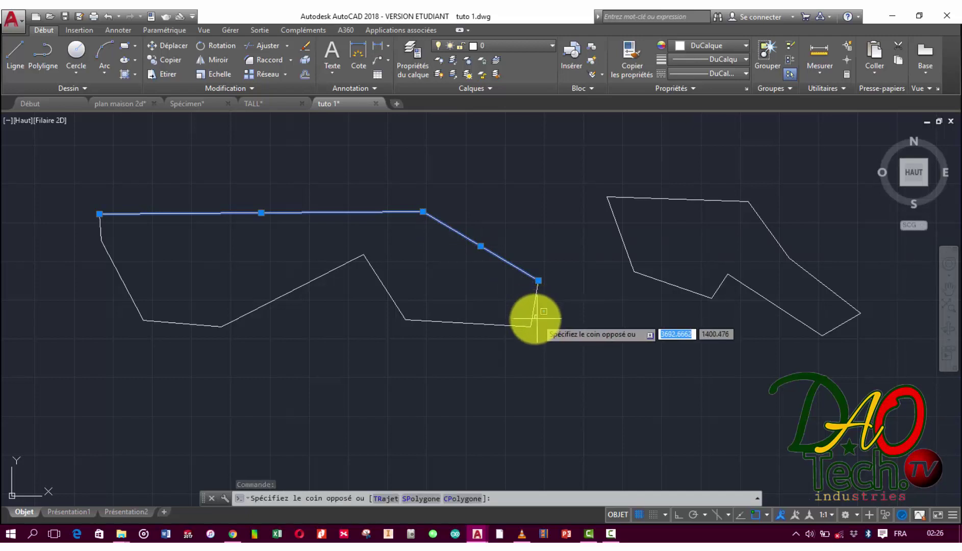
click(531, 321)
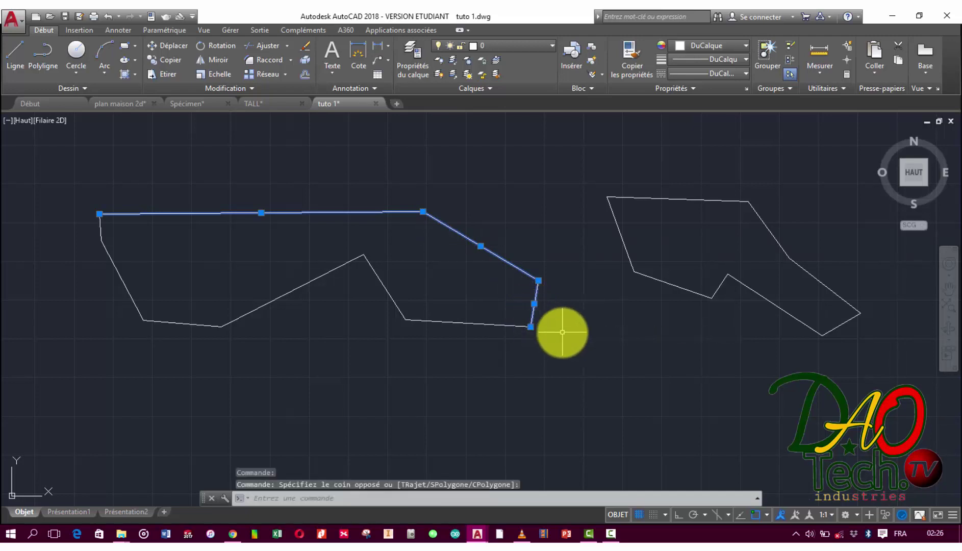
key(Escape)
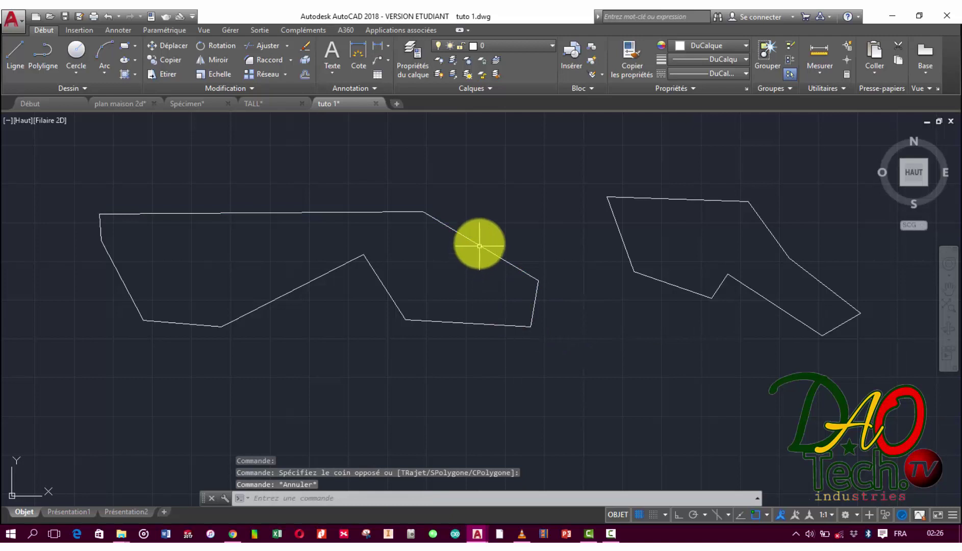
click(480, 246)
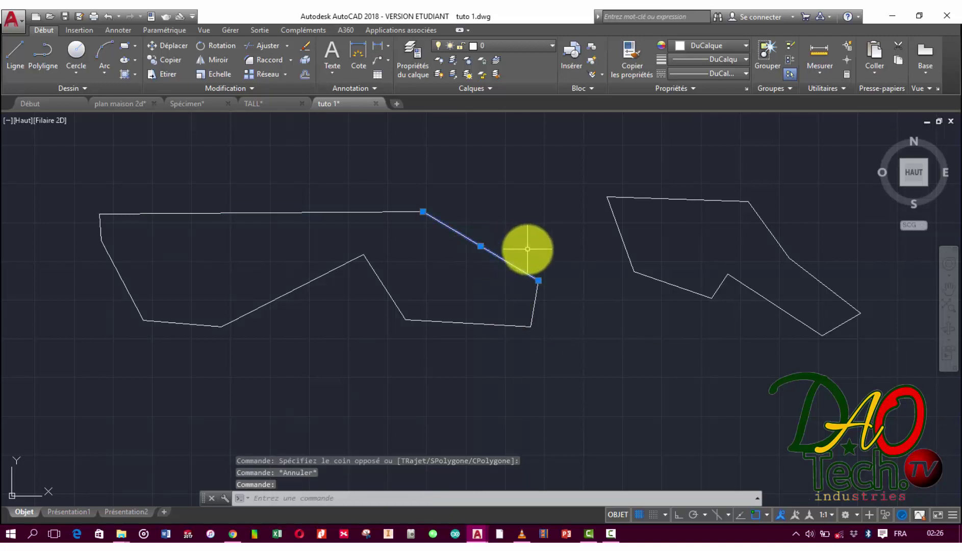
key(Escape)
click(634, 199)
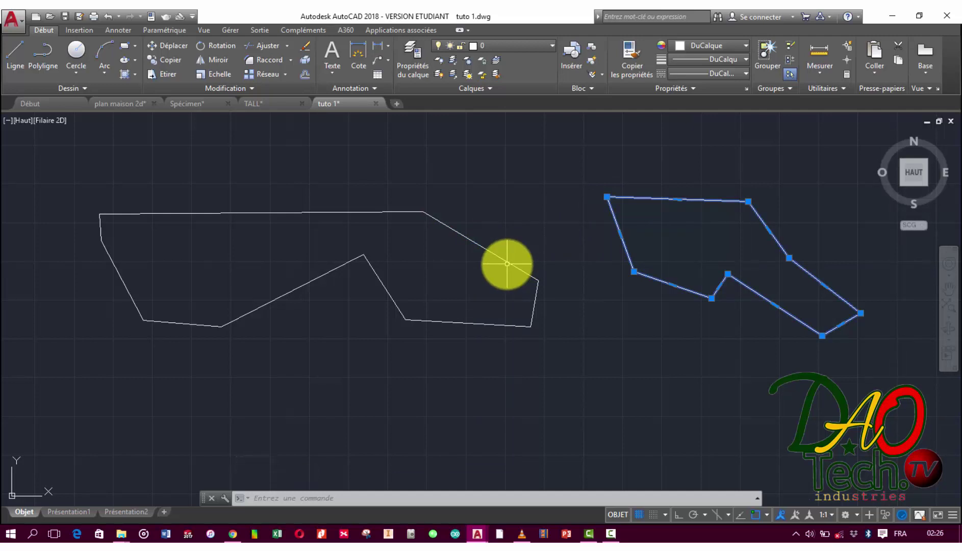
click(480, 246)
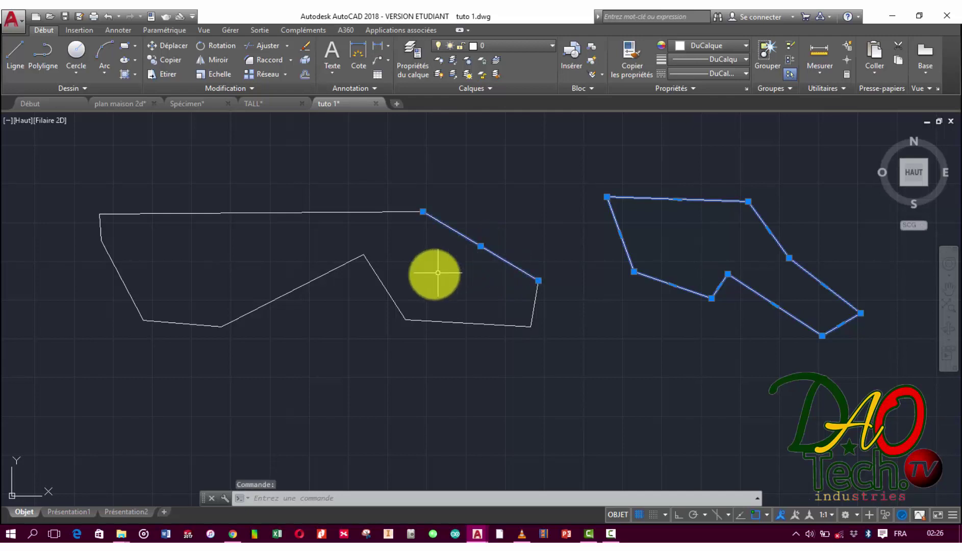
click(389, 292)
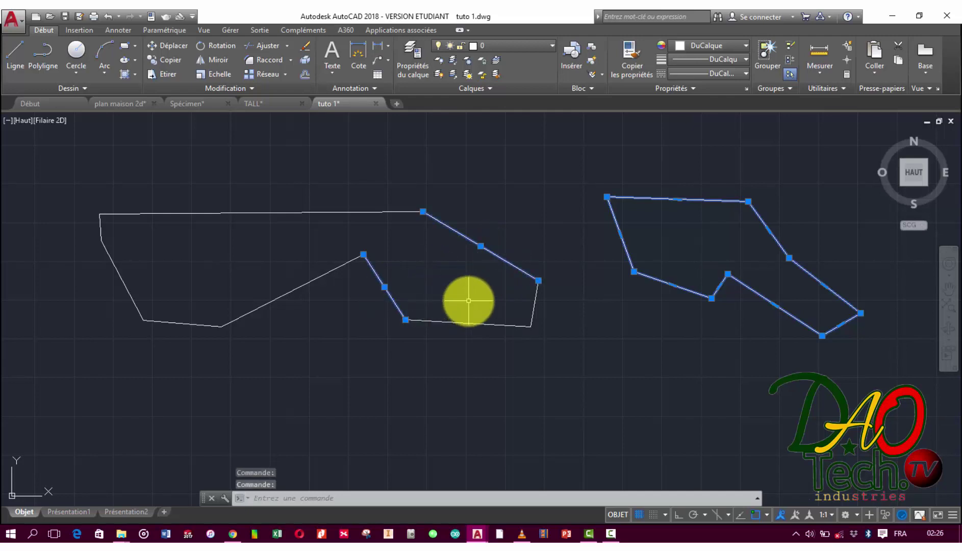
key(Escape)
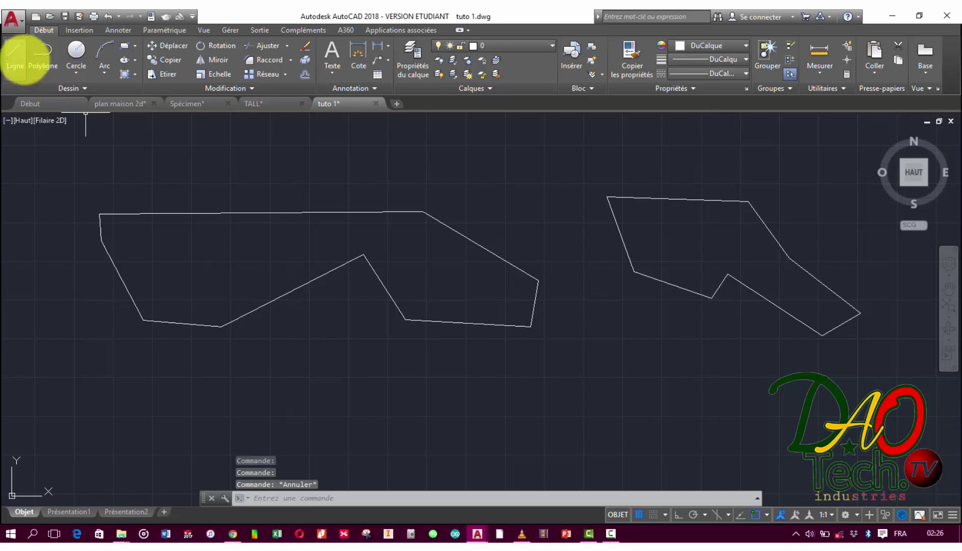
Draw a closed four-line rectangle above the left shape.
click(15, 53)
click(254, 133)
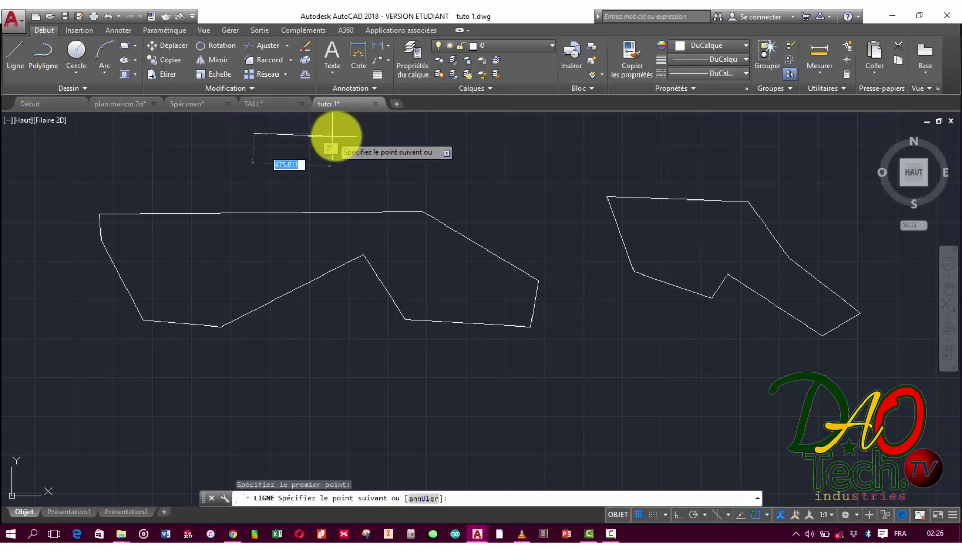
click(345, 133)
click(345, 168)
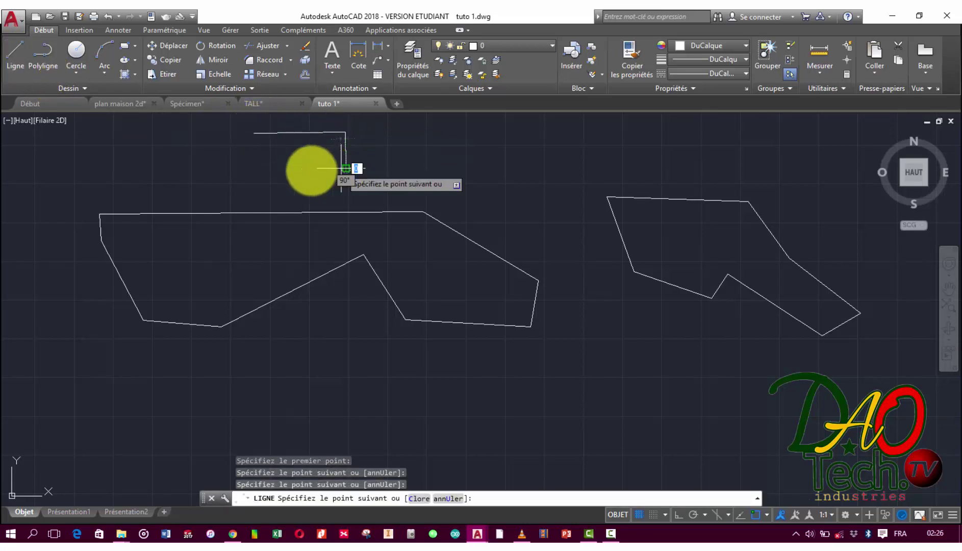
click(250, 168)
click(254, 132)
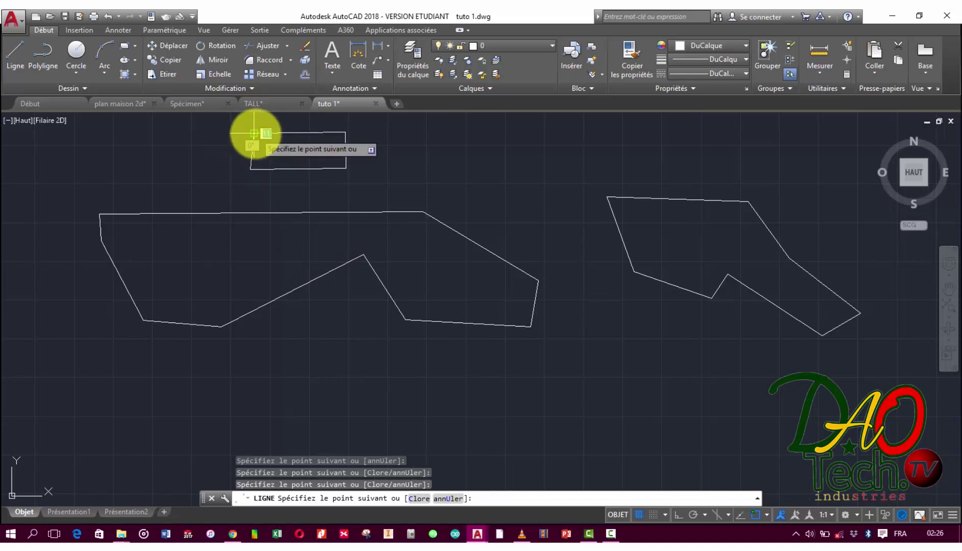
key(Escape)
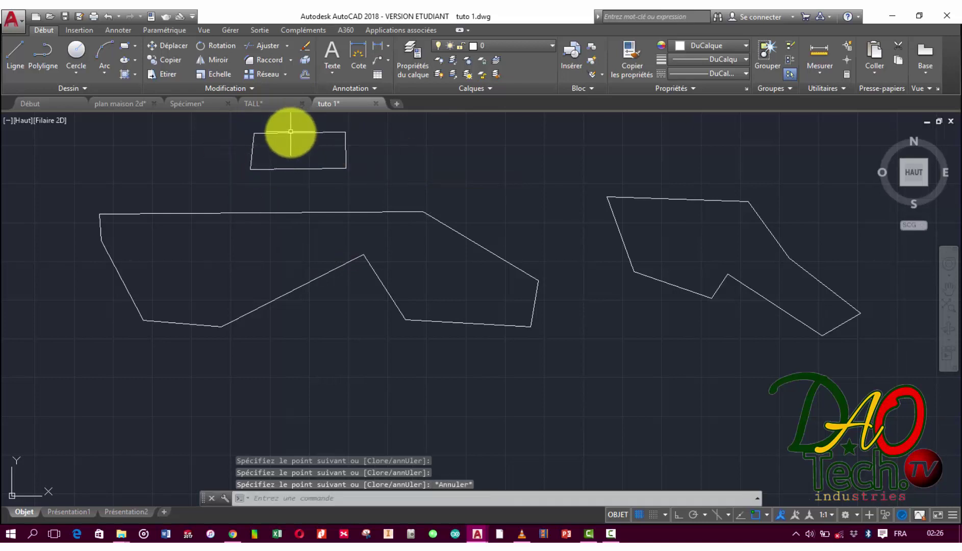
Grip-stretch the rectangle's right line further right and its bottom line lower.
click(290, 132)
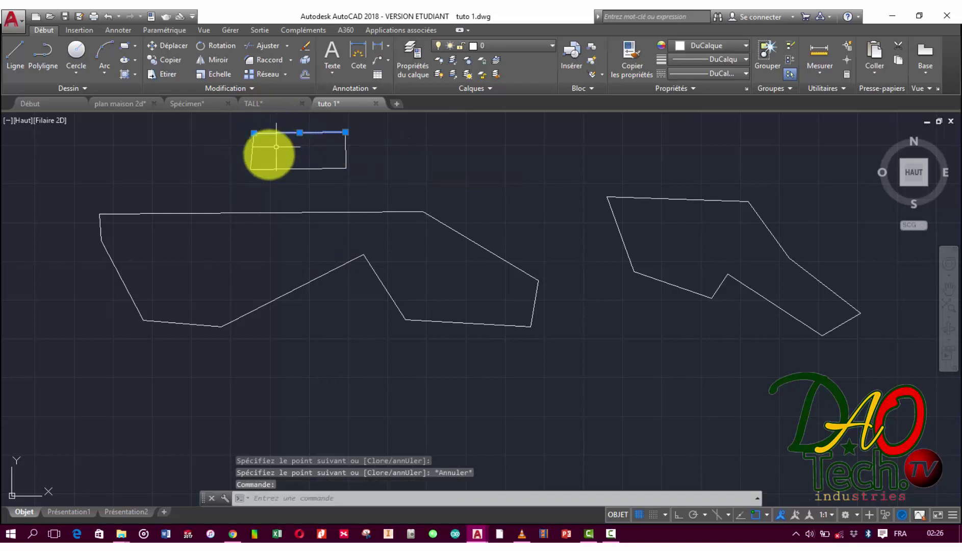
click(290, 169)
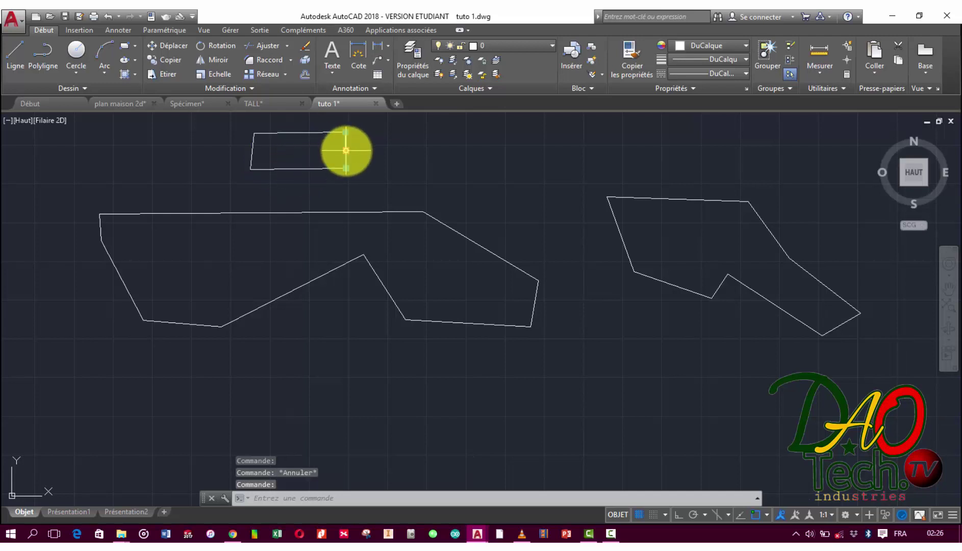
click(346, 150)
click(398, 151)
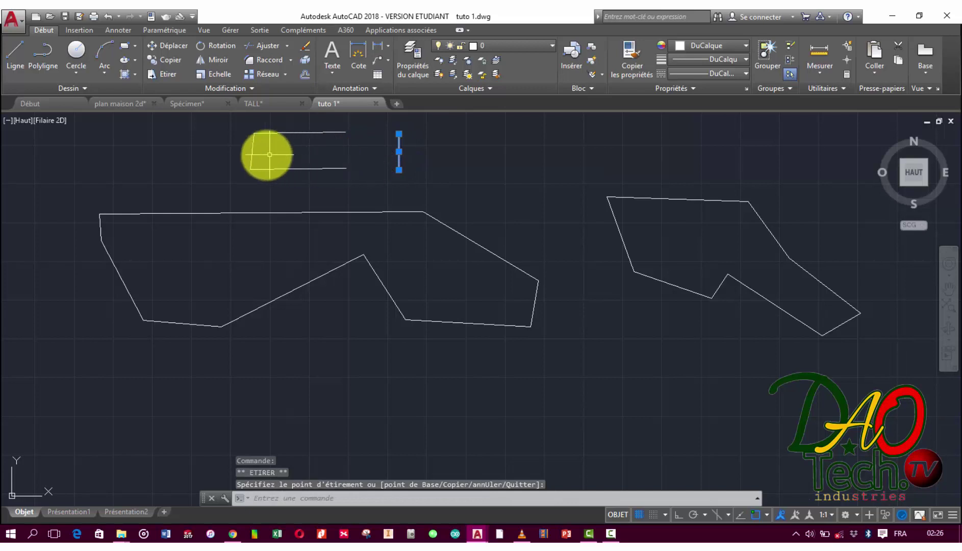
key(Escape)
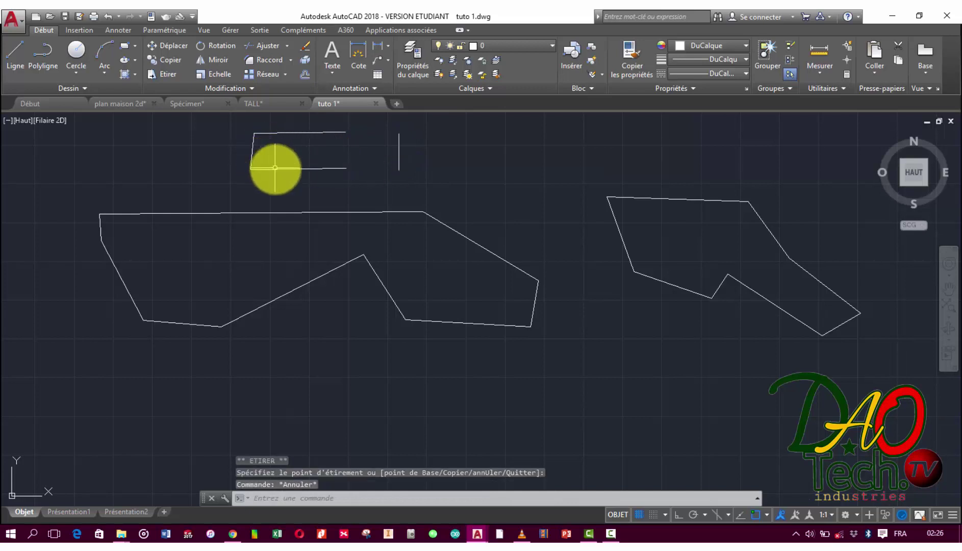
click(275, 168)
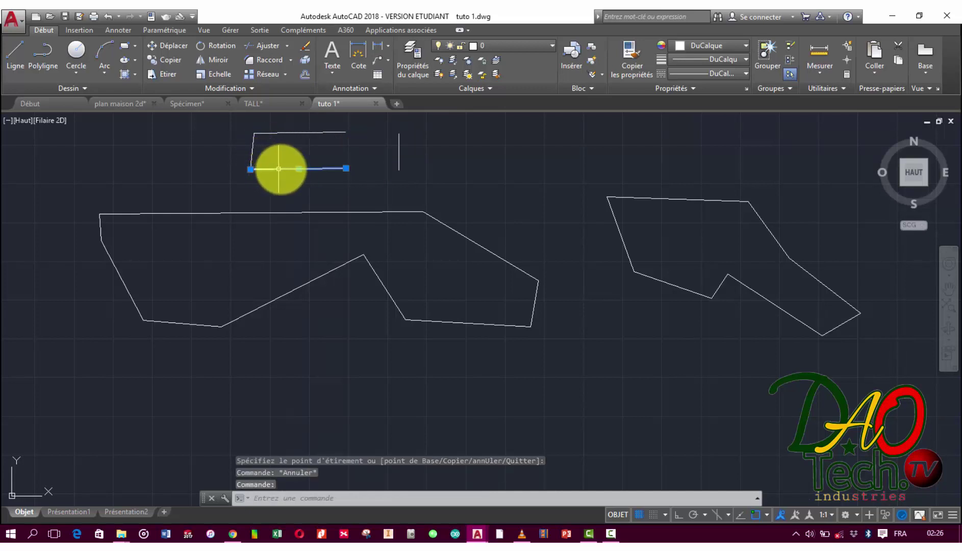
click(298, 168)
click(295, 187)
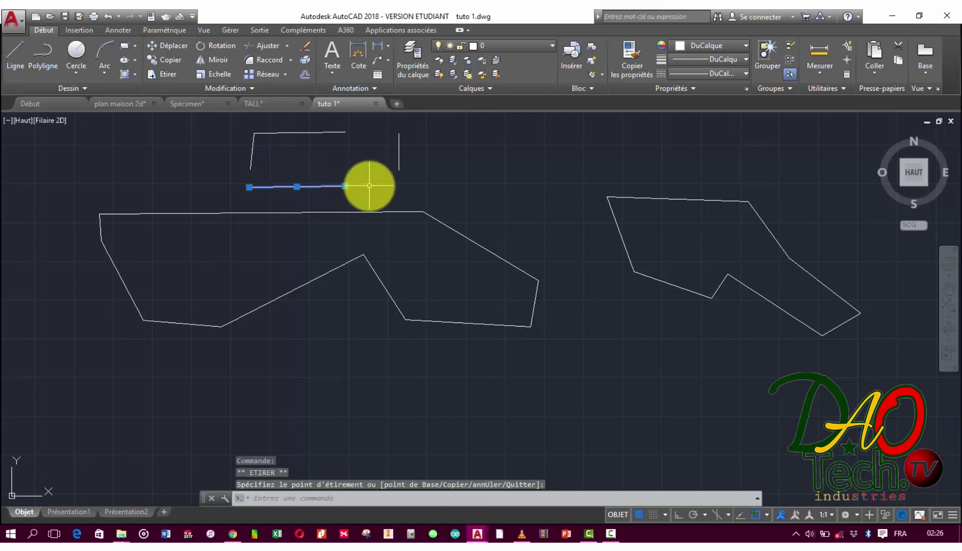
key(Escape)
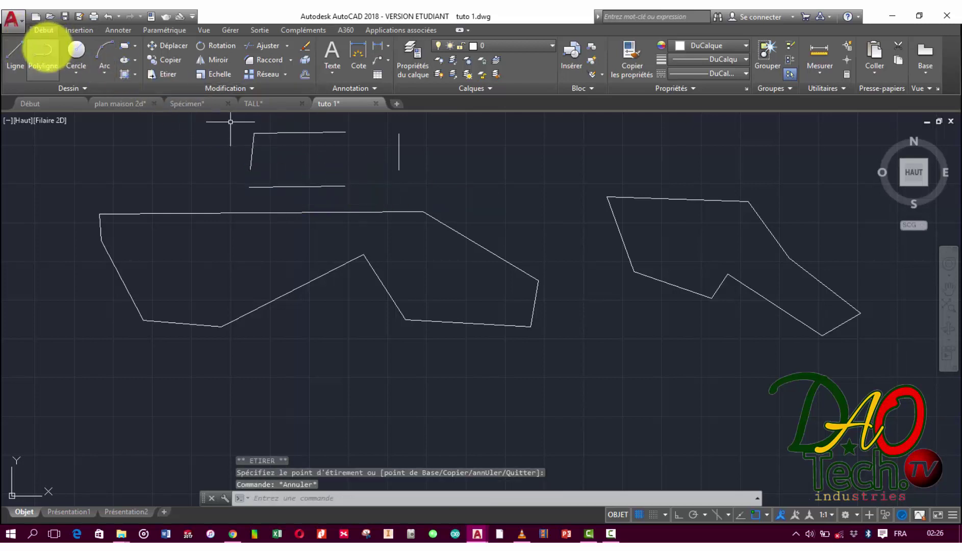
Draw a closed four-sided polyline at the top right of the drawing.
click(44, 53)
click(472, 126)
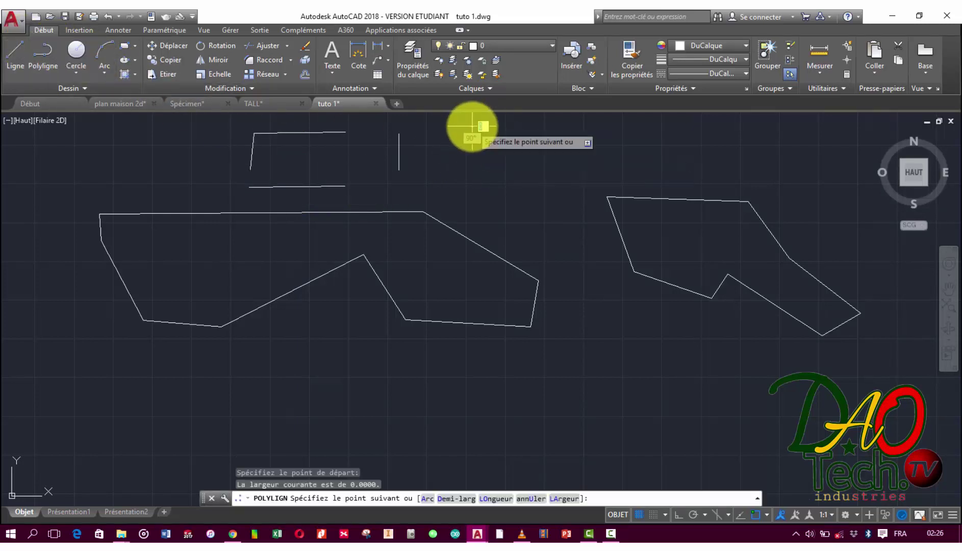
click(625, 124)
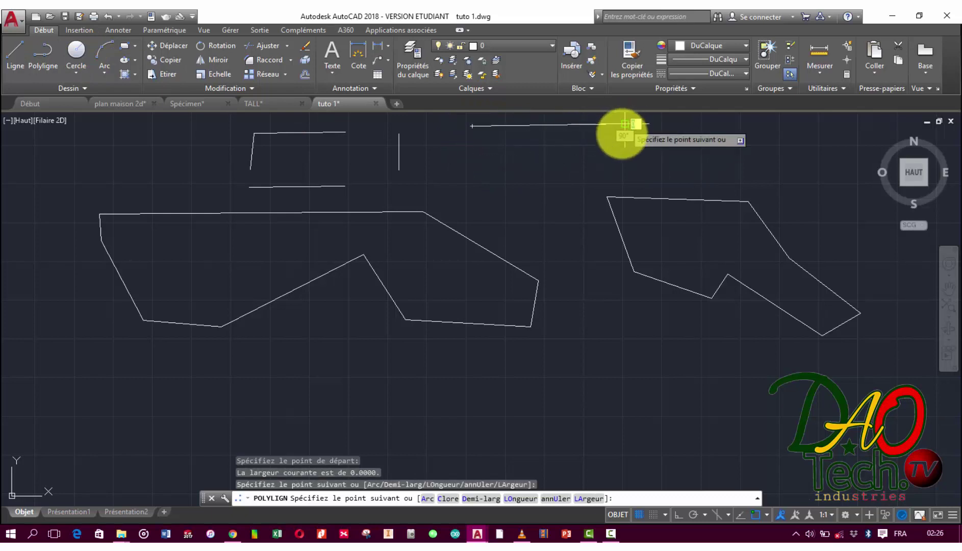
click(624, 167)
click(455, 169)
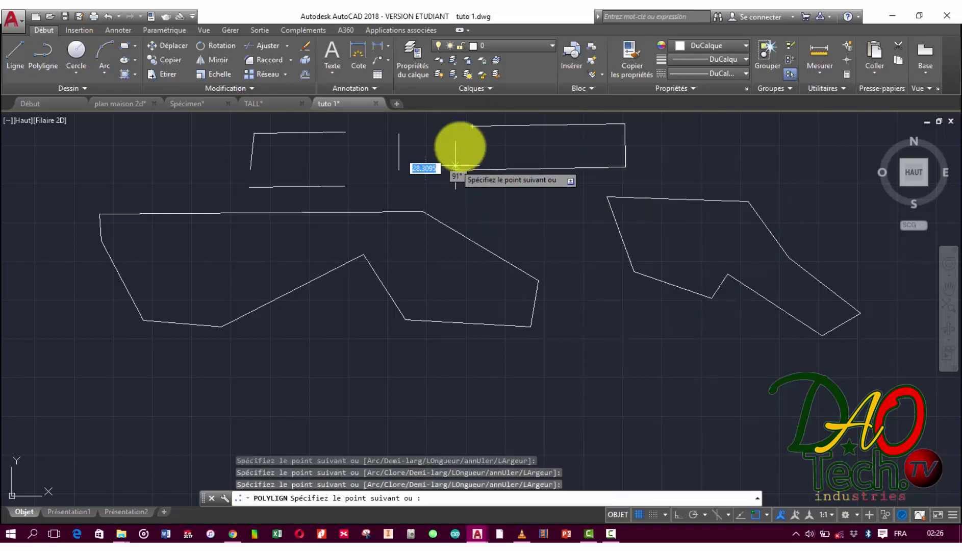
click(472, 126)
key(Escape)
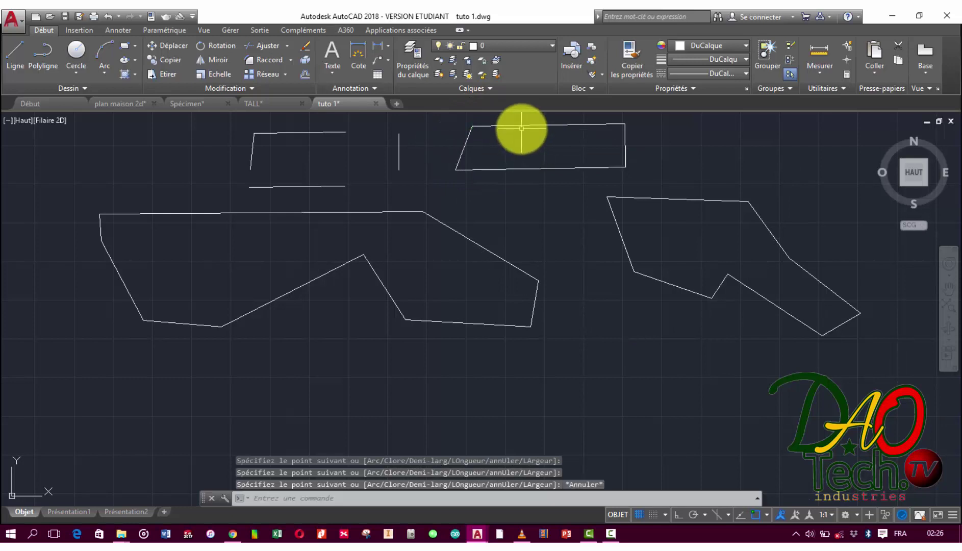
Grip-stretch the new polyline's right-edge midpoint further to the right.
click(520, 126)
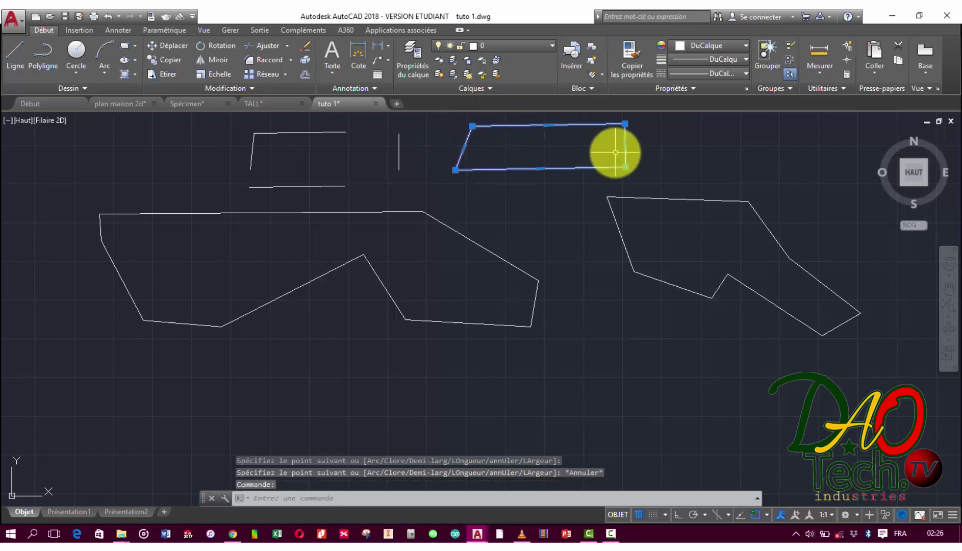
click(625, 145)
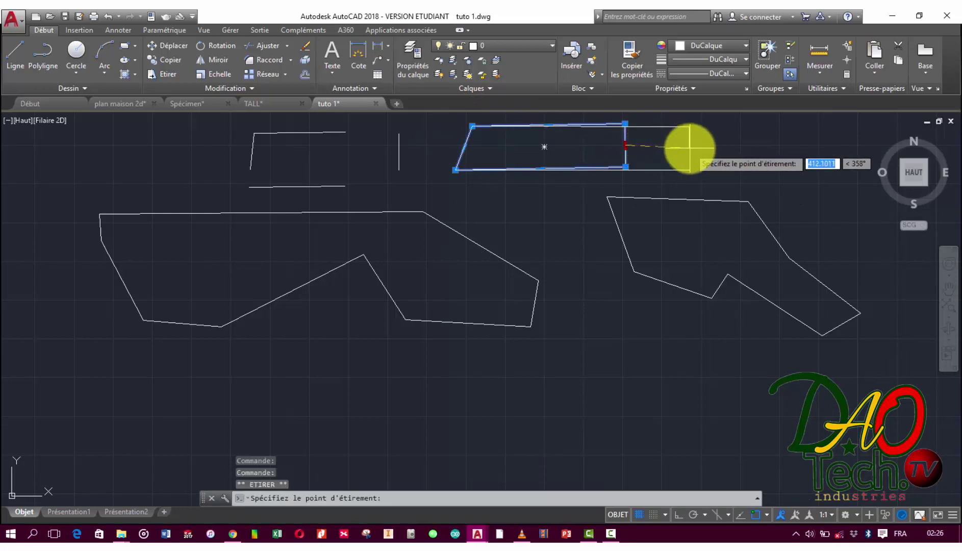
click(753, 140)
mouse_move(753, 159)
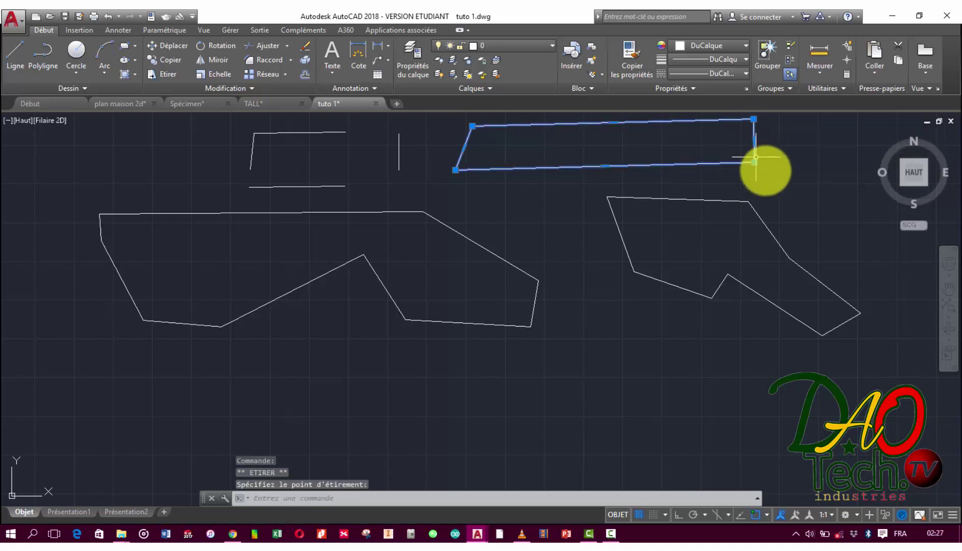
key(Escape)
click(788, 176)
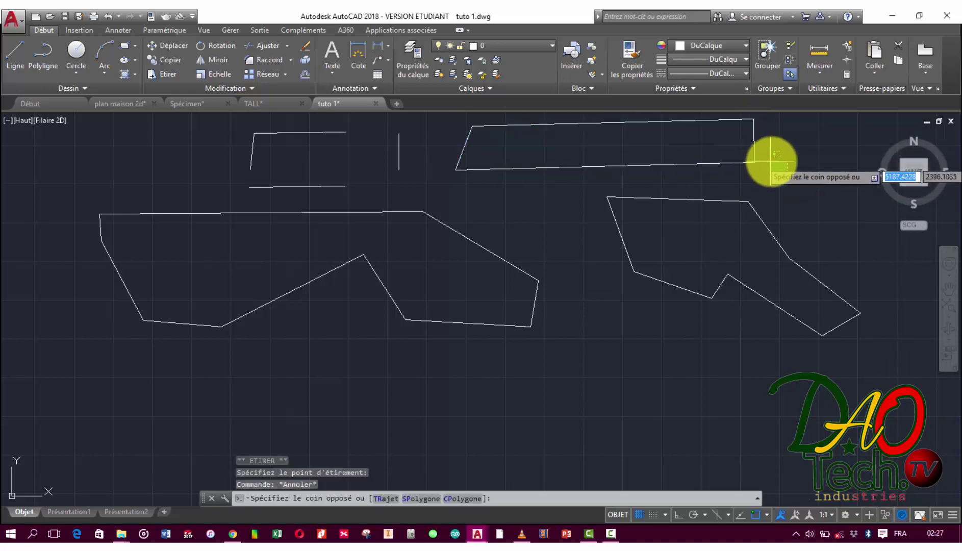
text(5)
key(Escape)
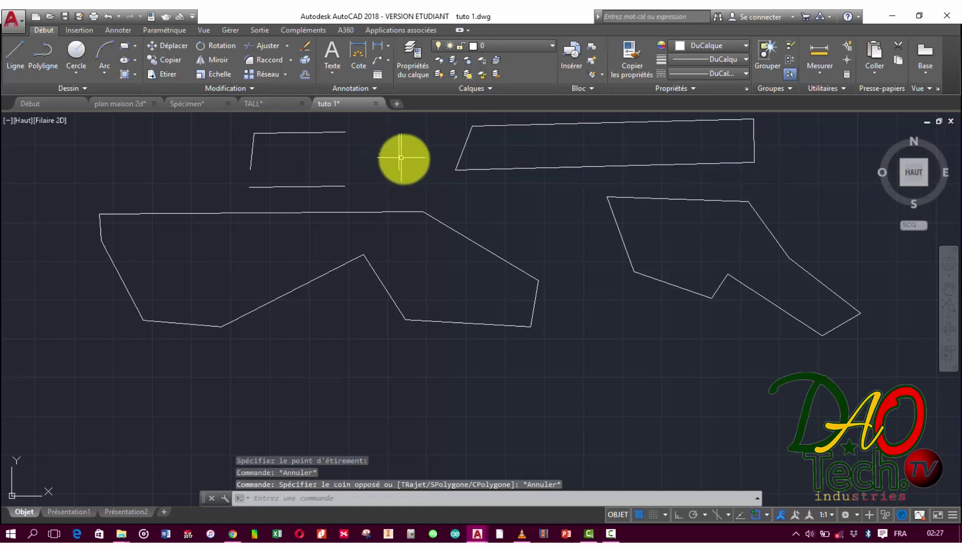
Stretch the top-right quadrilateral's lower edge, then undo, redo and undo that stretch.
click(573, 167)
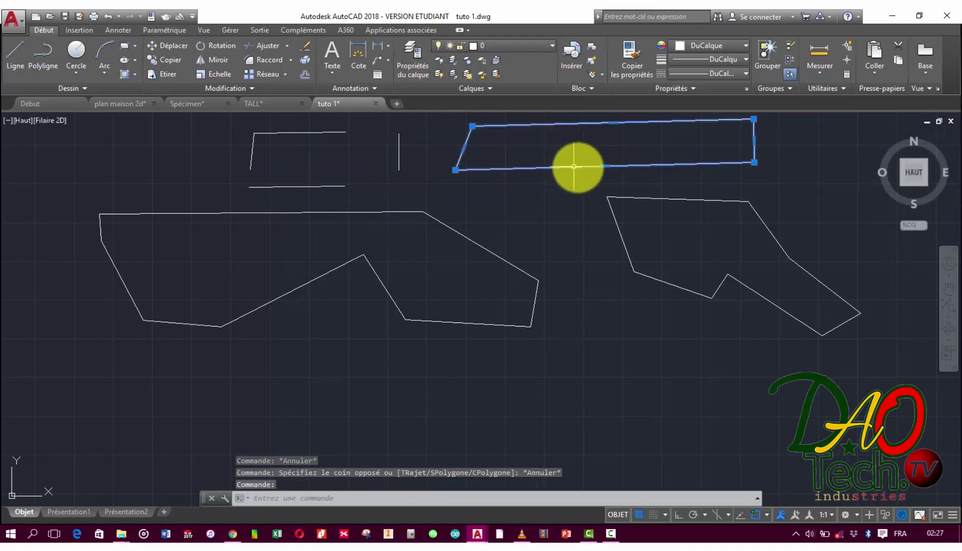
click(604, 165)
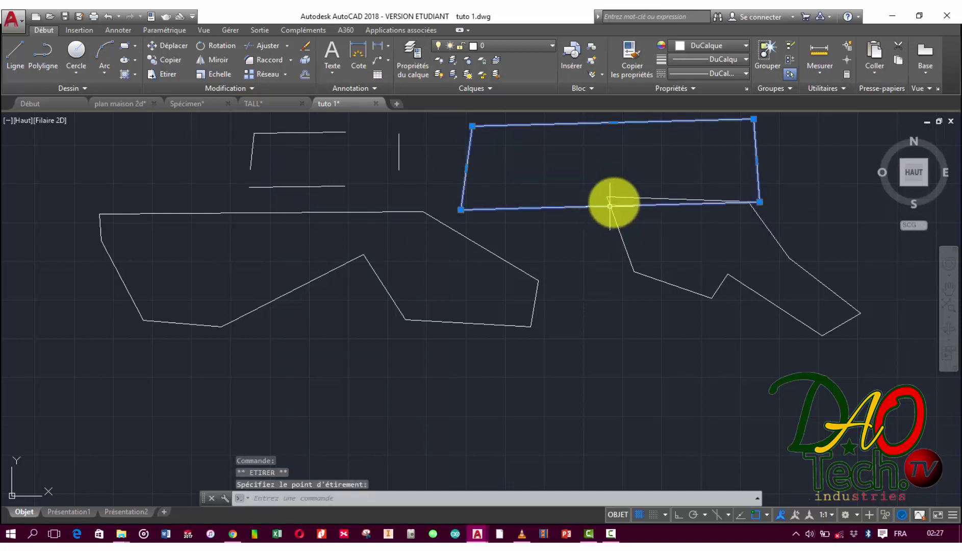
key(Escape)
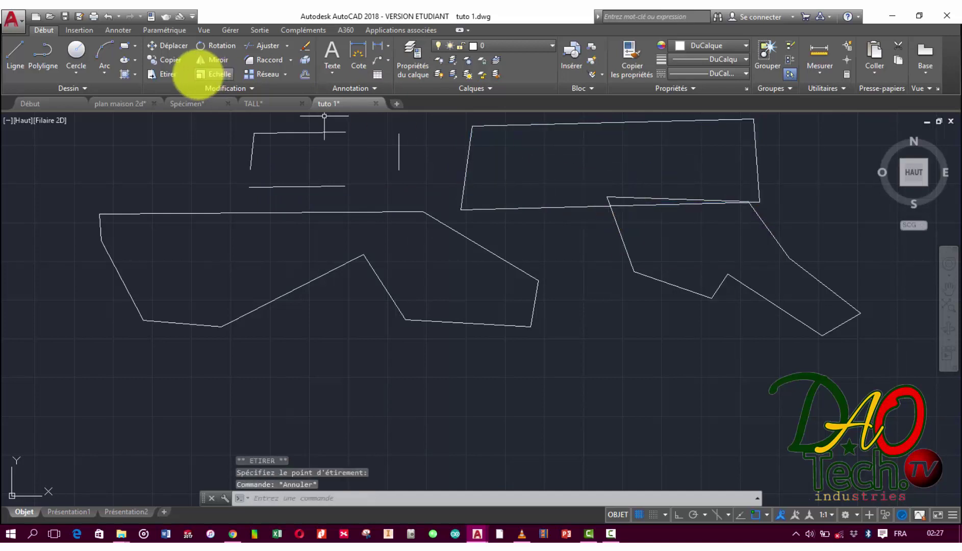
click(108, 16)
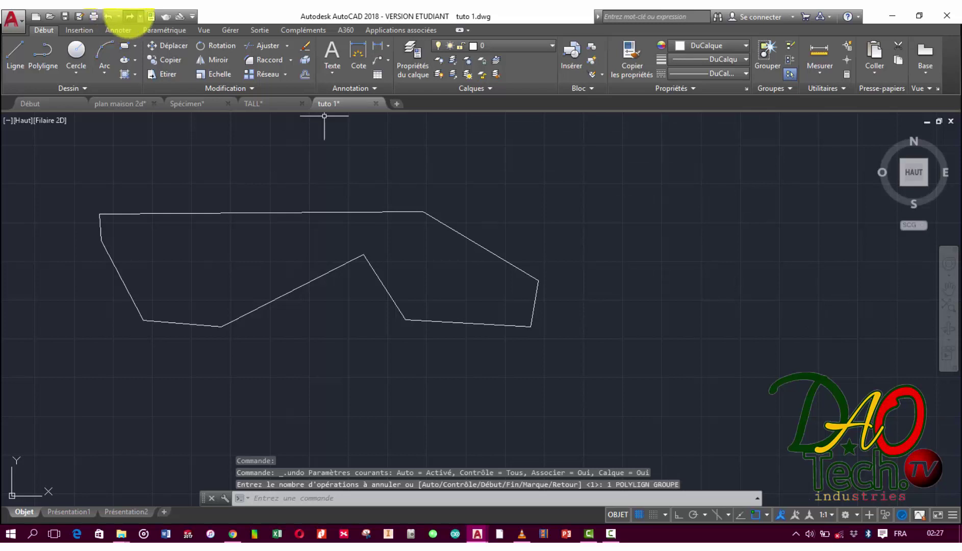
click(130, 16)
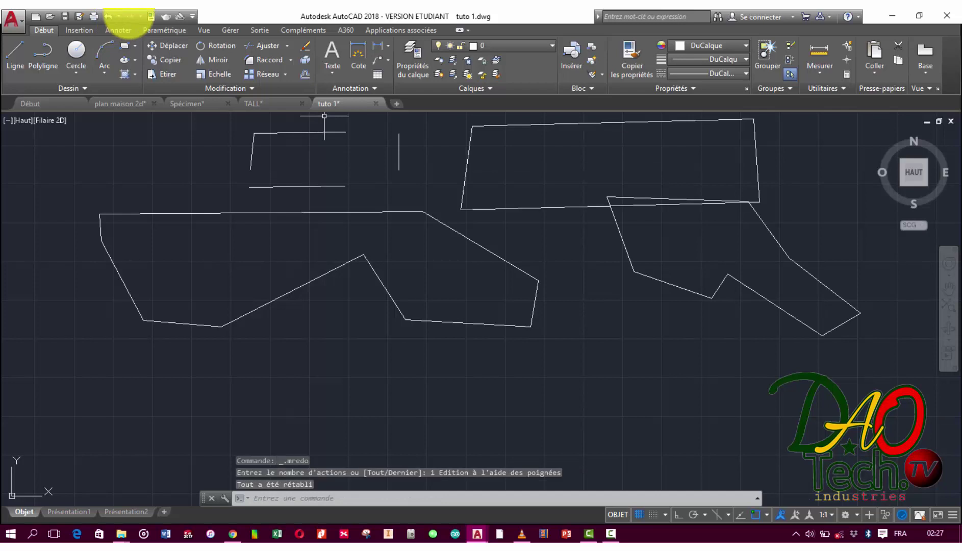
click(108, 16)
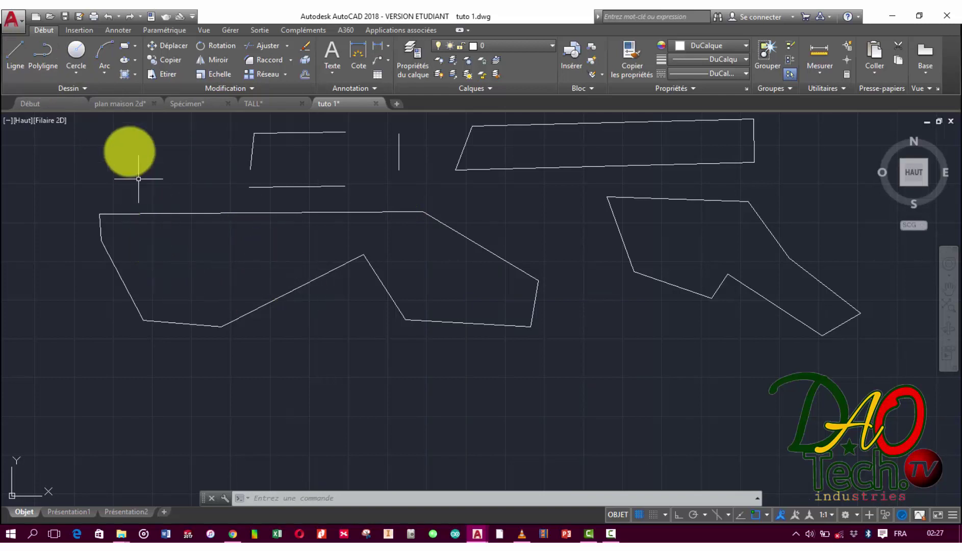
Draw a centre-radius circle centred just below the large polygon's lower middle.
click(77, 70)
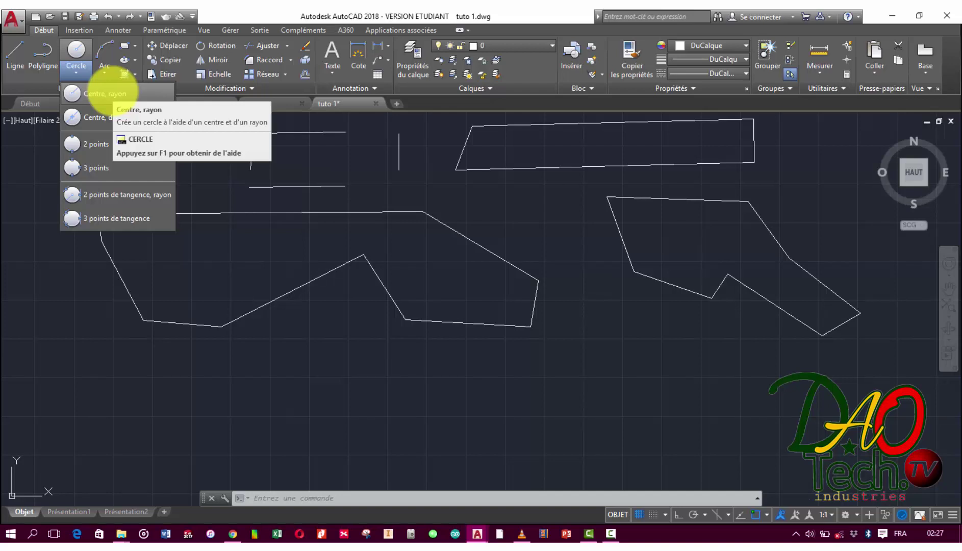
click(109, 93)
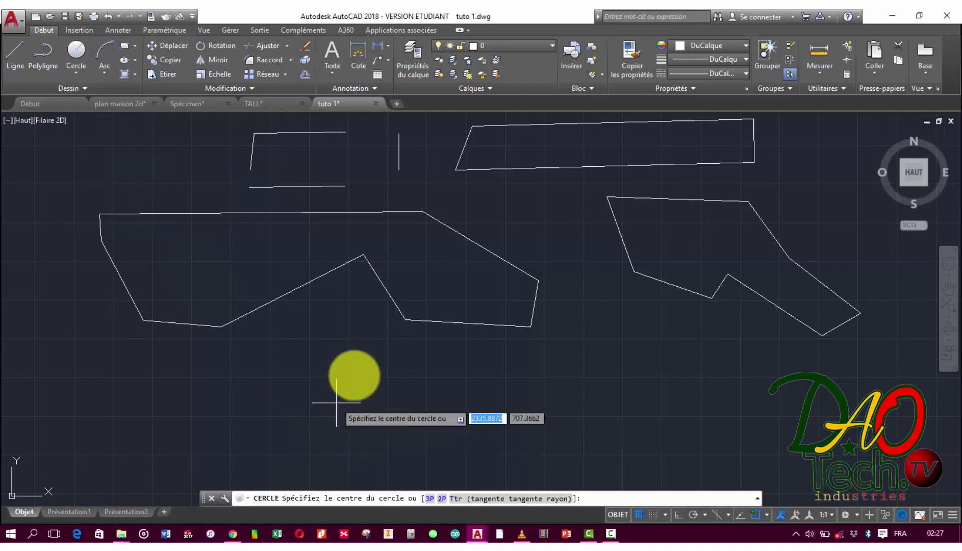
click(339, 357)
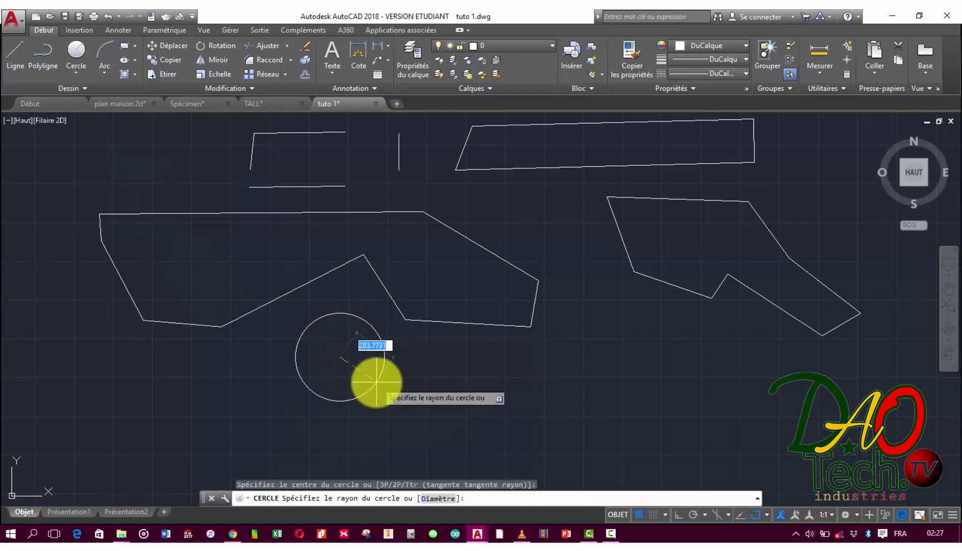
click(375, 382)
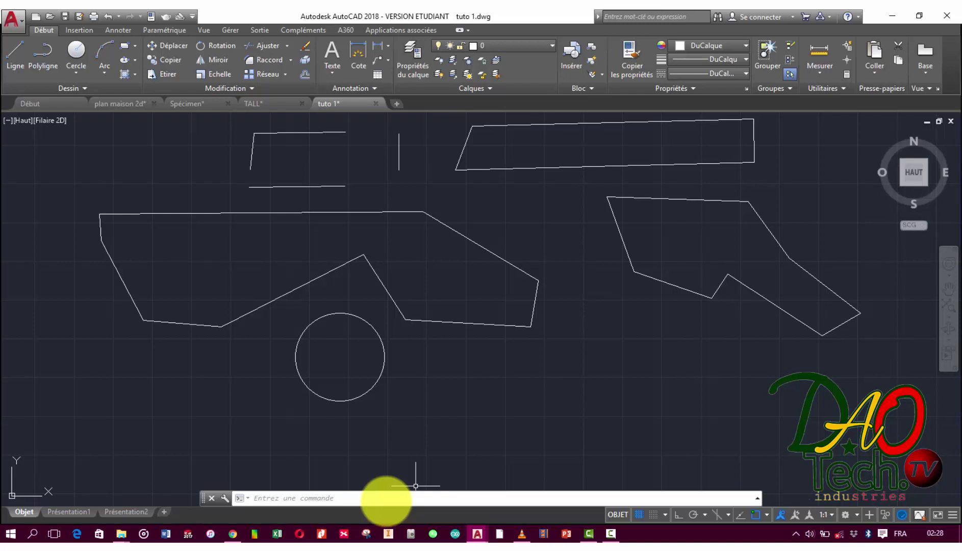
click(386, 500)
Draw an open five-point zigzag of lines with LIGNE, right of the circle.
text(ligne)
key(Return)
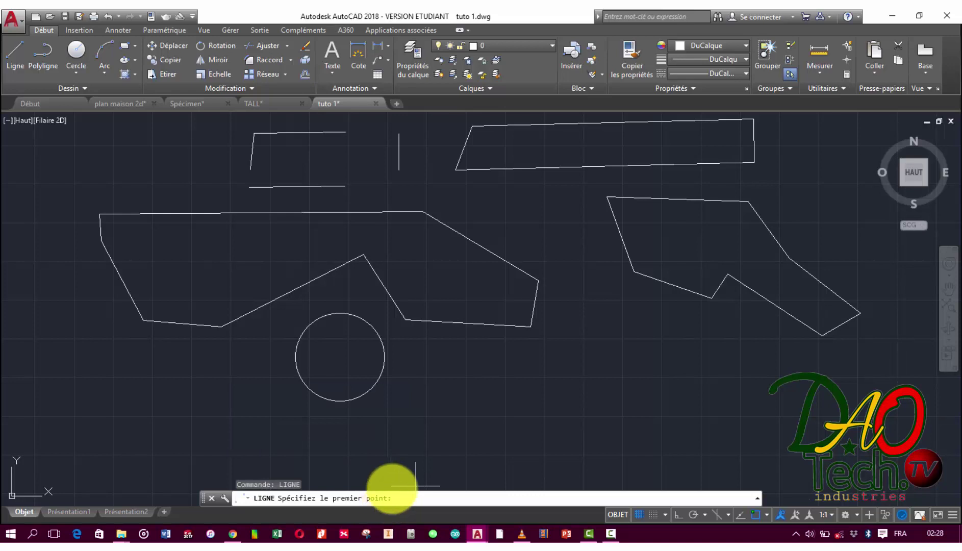
click(461, 417)
click(594, 344)
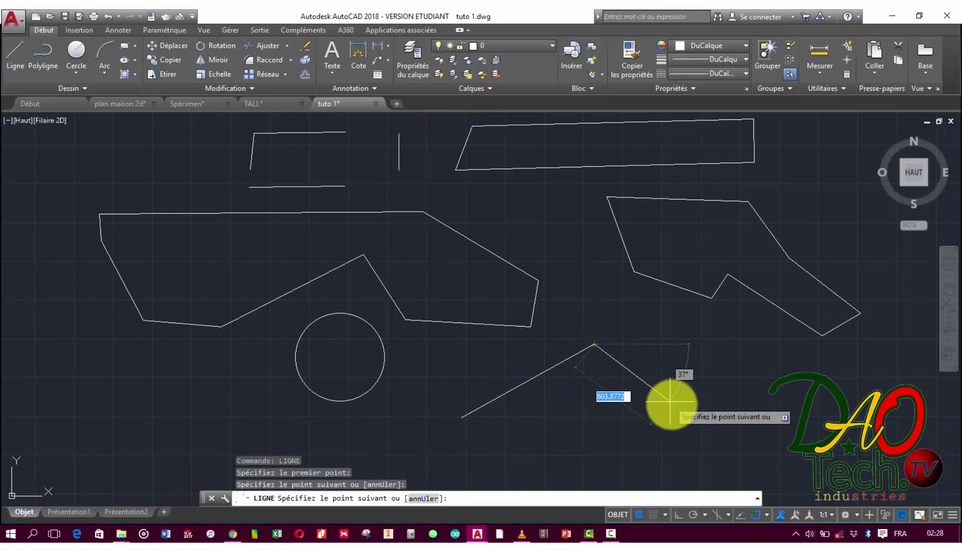
click(671, 404)
click(636, 425)
click(543, 440)
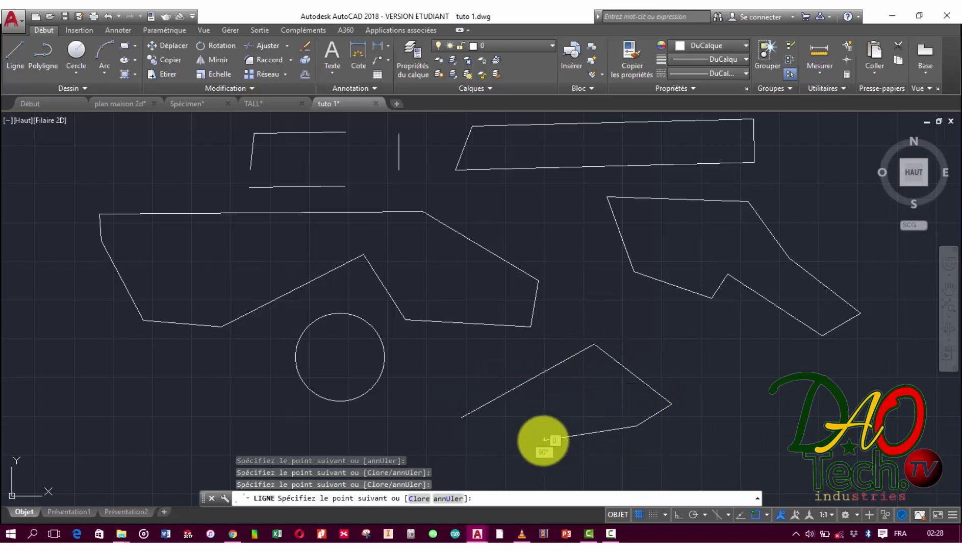
key(Escape)
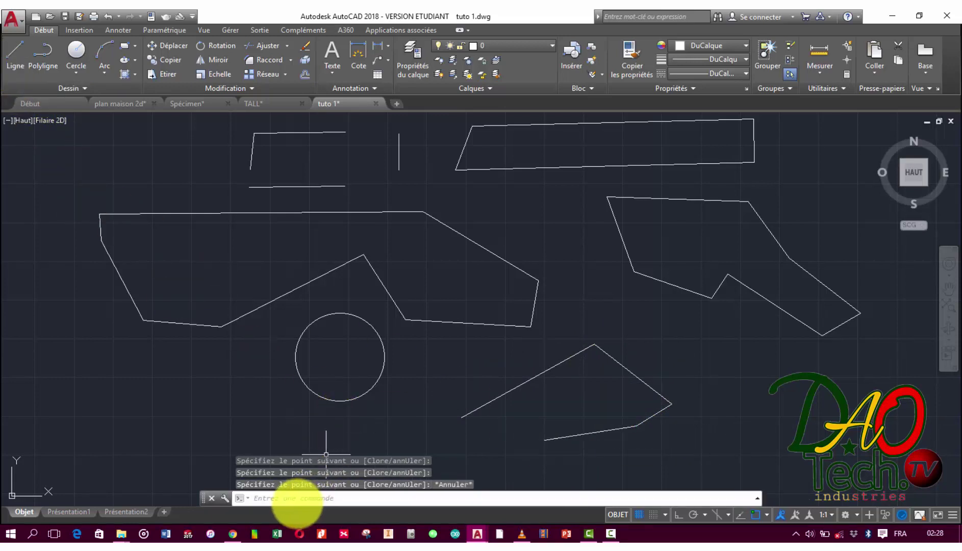
Draw a closed four-sided polyline at the lower left of the drawing.
click(297, 499)
text(o)
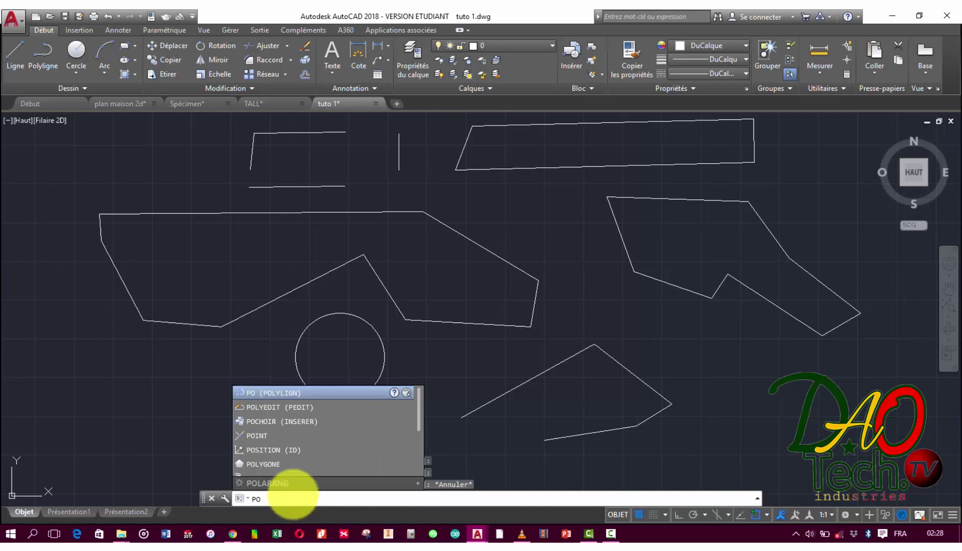
key(Return)
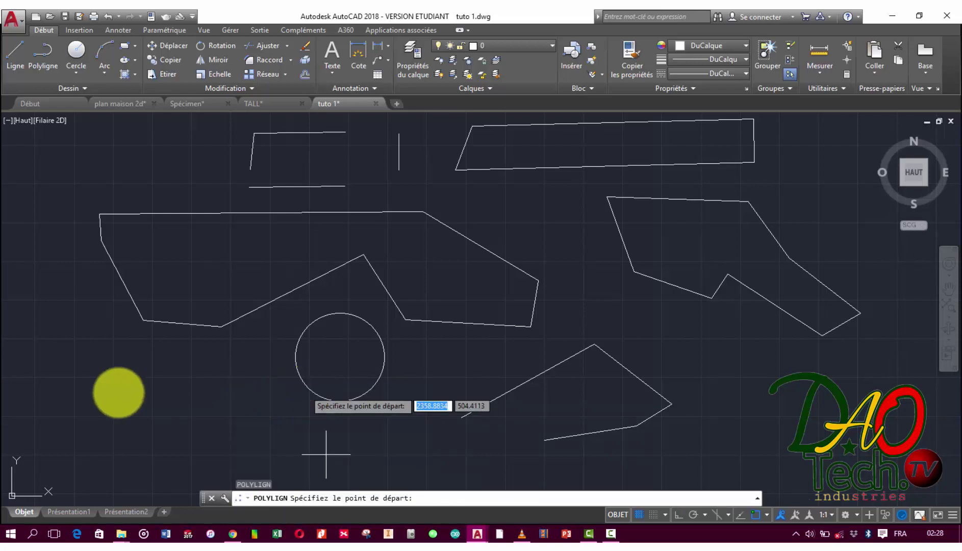
click(114, 394)
click(209, 411)
click(250, 363)
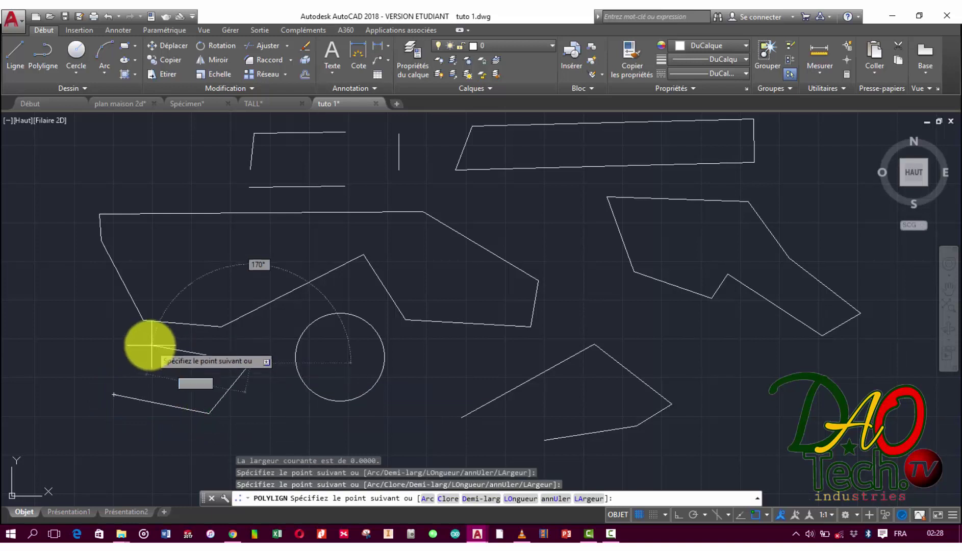
click(150, 344)
click(114, 394)
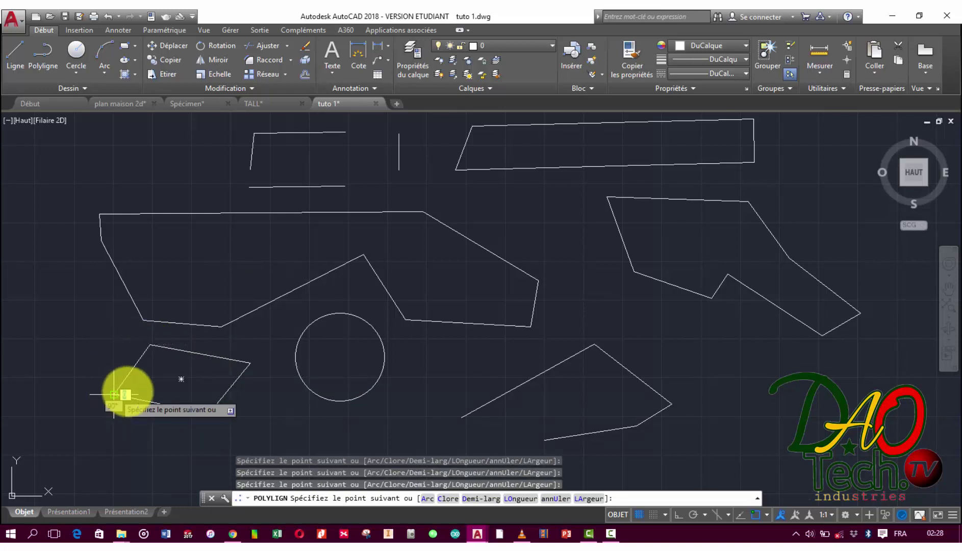
key(Escape)
click(247, 363)
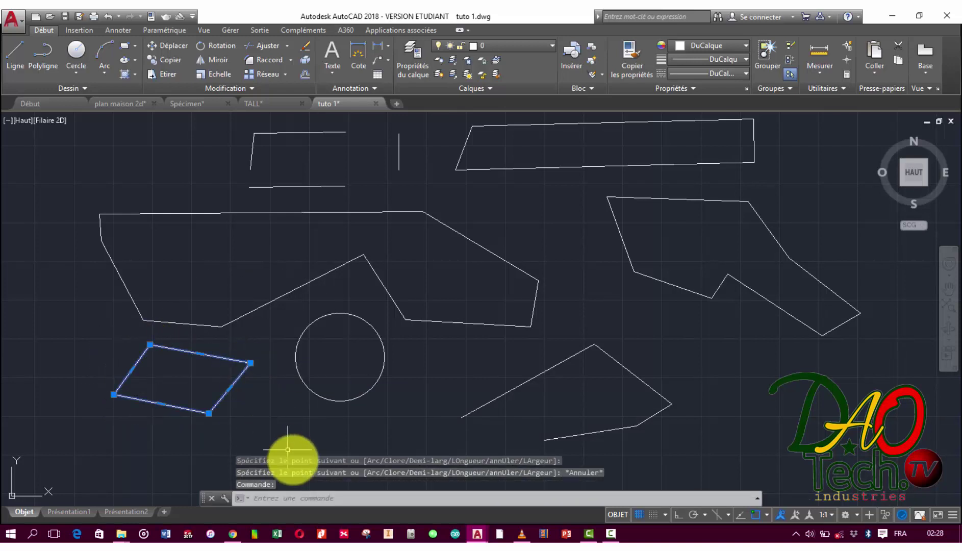
key(Escape)
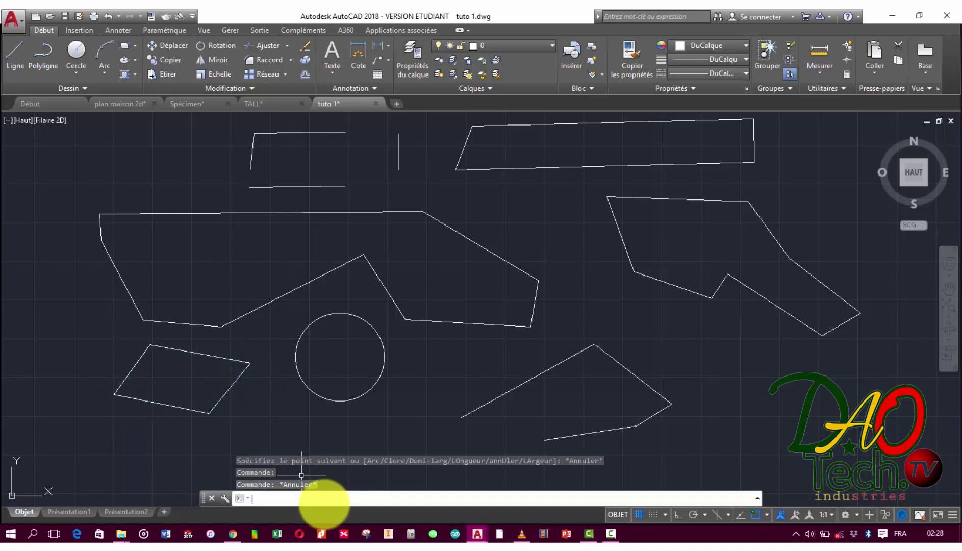
text(L)
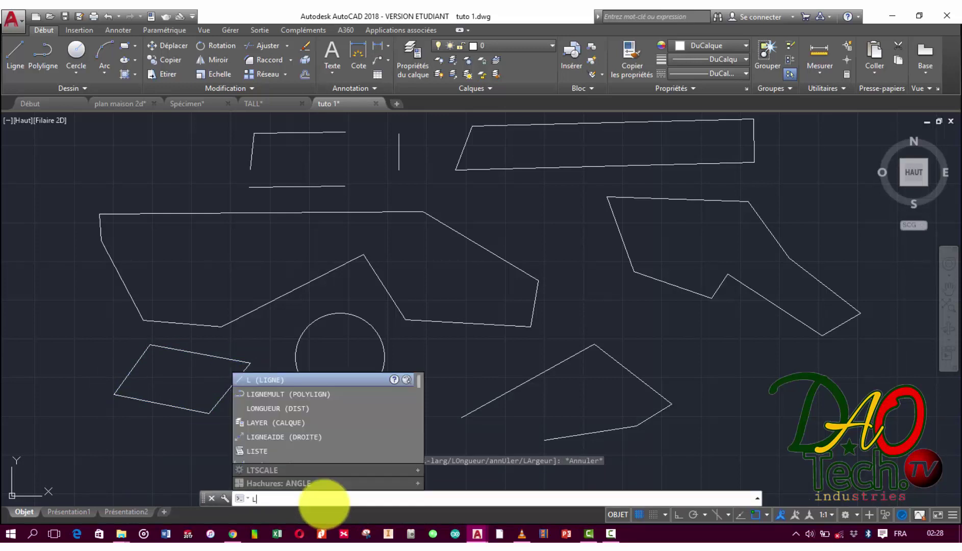
key(Return)
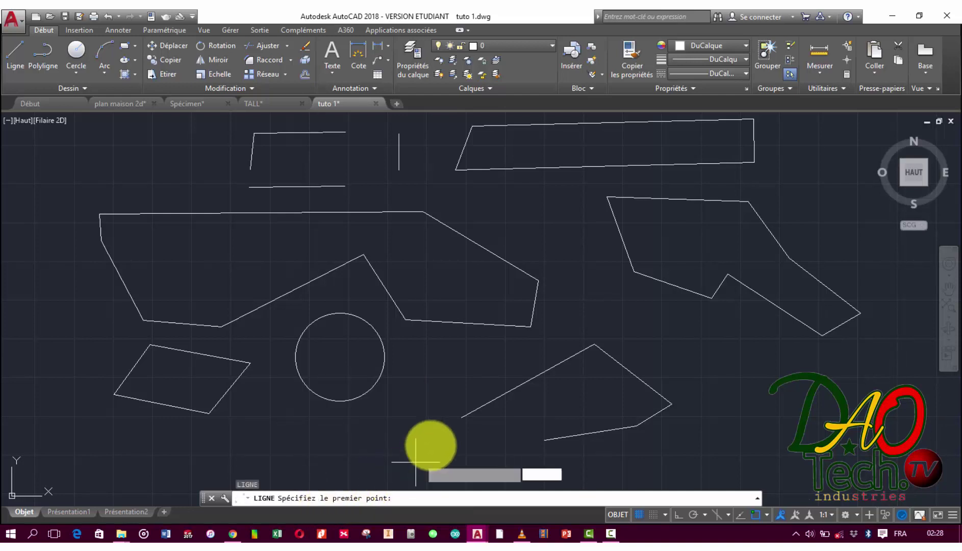
click(389, 431)
click(436, 374)
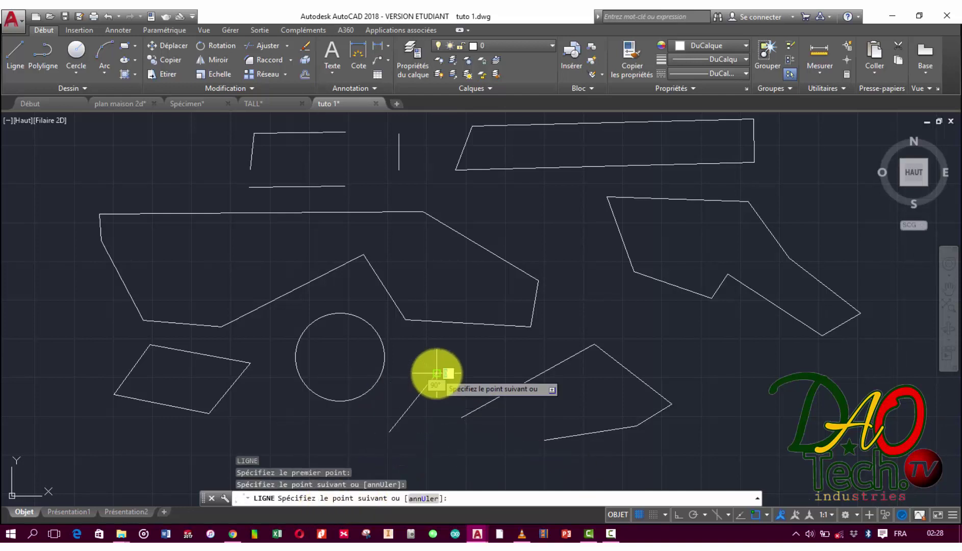
click(433, 422)
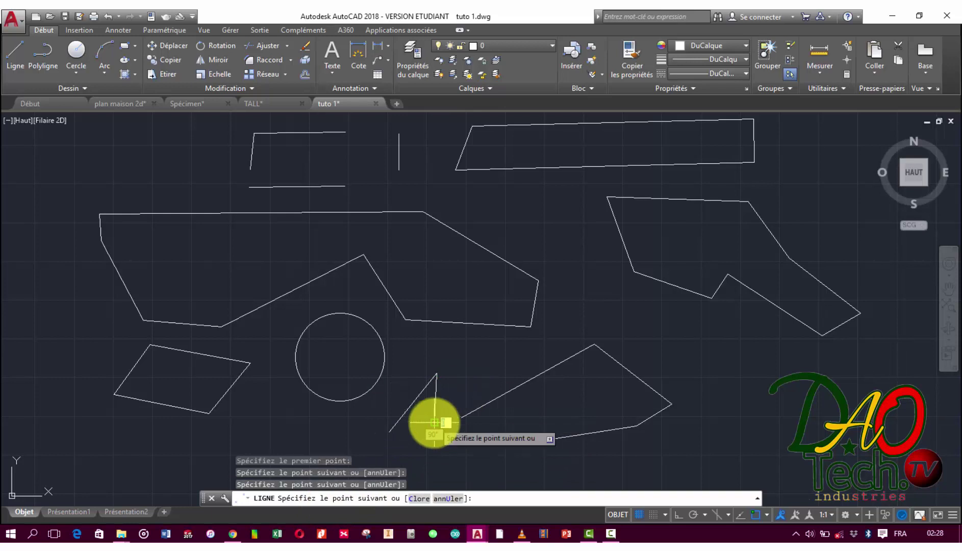
key(Escape)
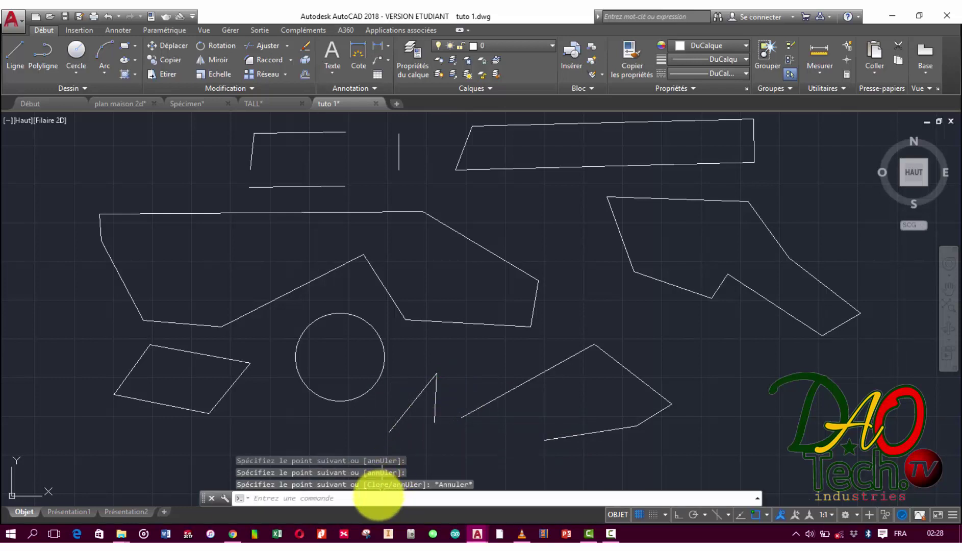
text(PO)
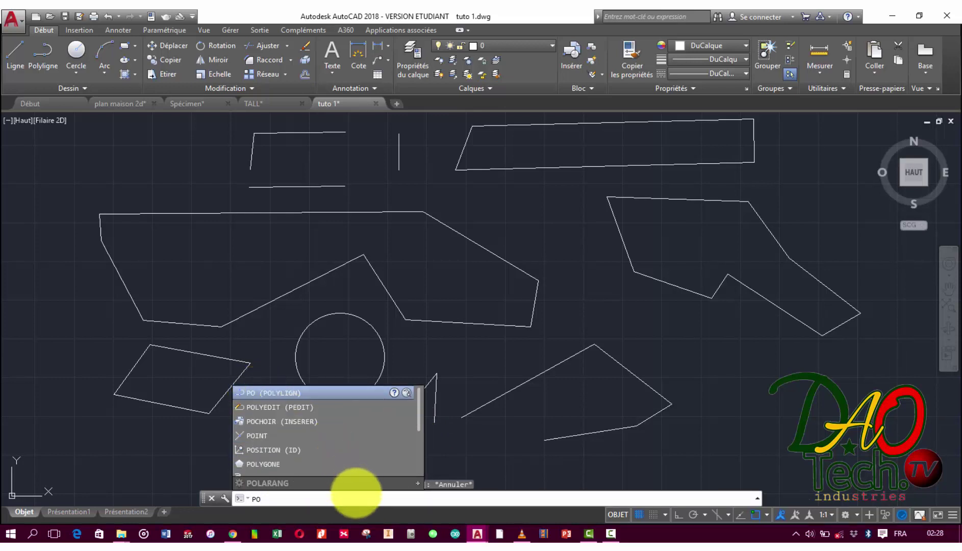
key(Return)
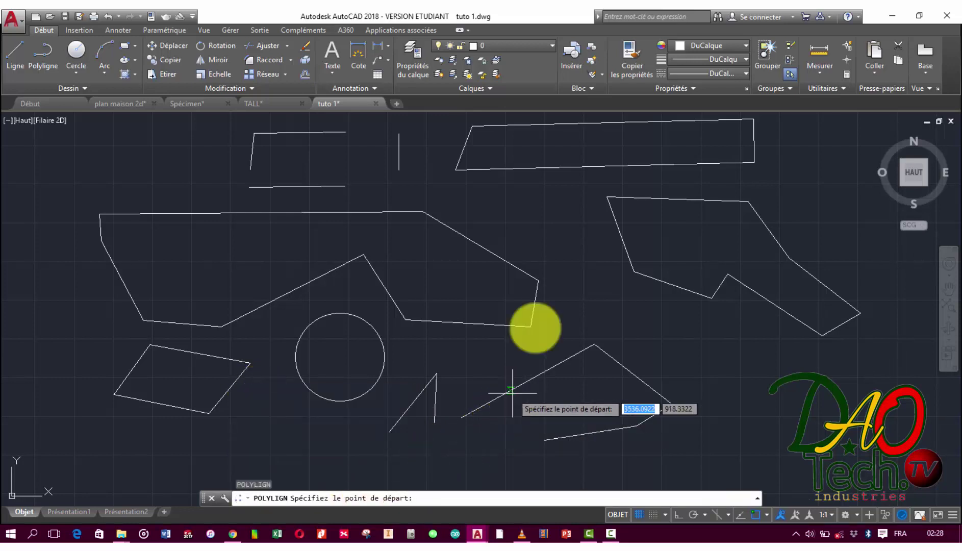
click(572, 224)
click(591, 250)
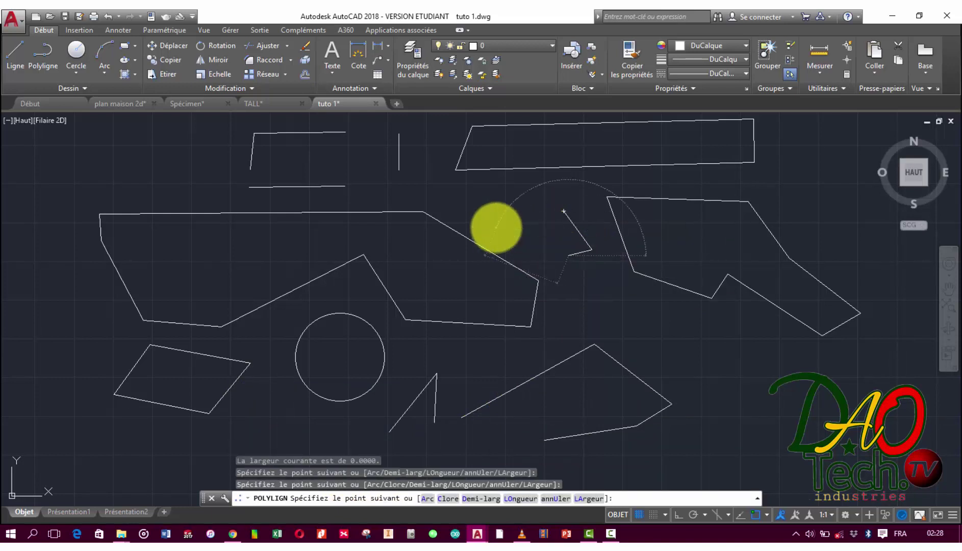
click(497, 227)
click(529, 201)
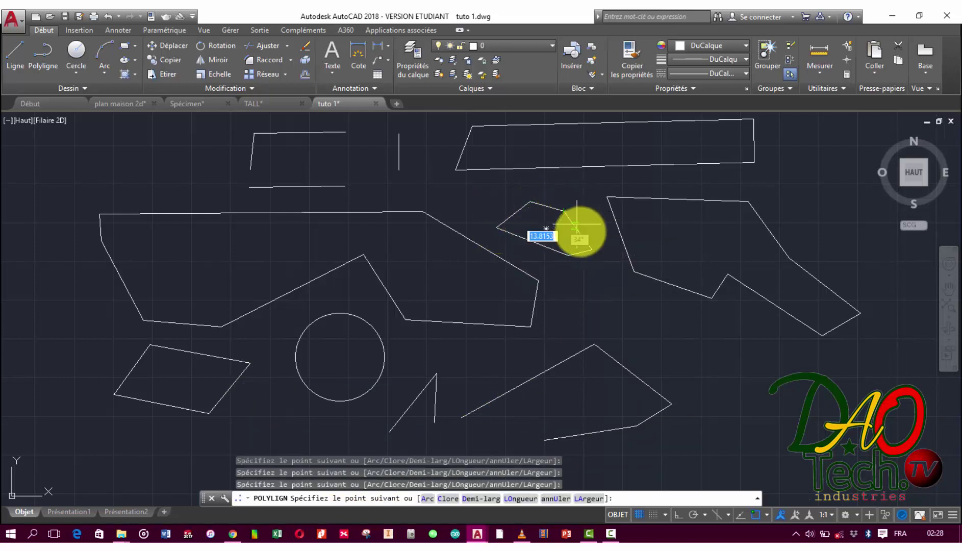
key(Escape)
click(580, 253)
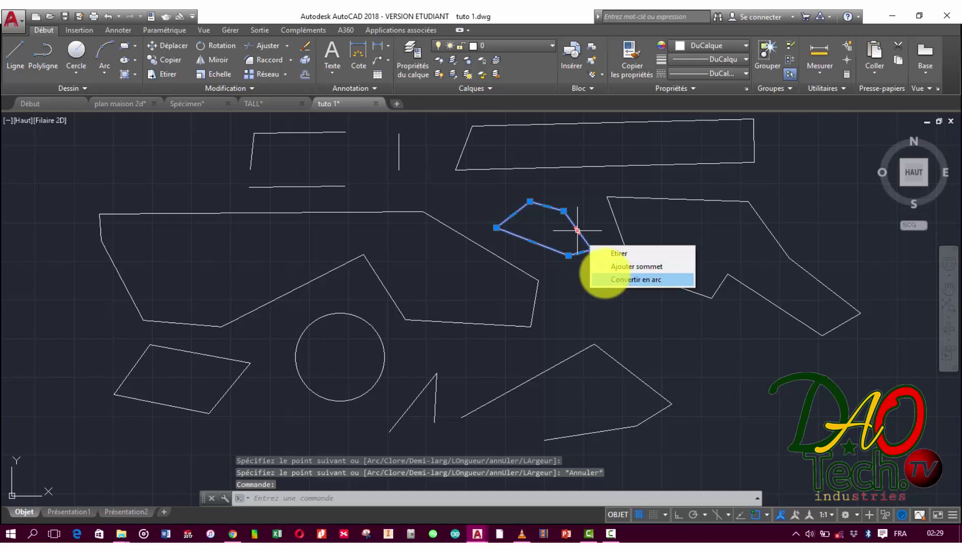
key(Escape)
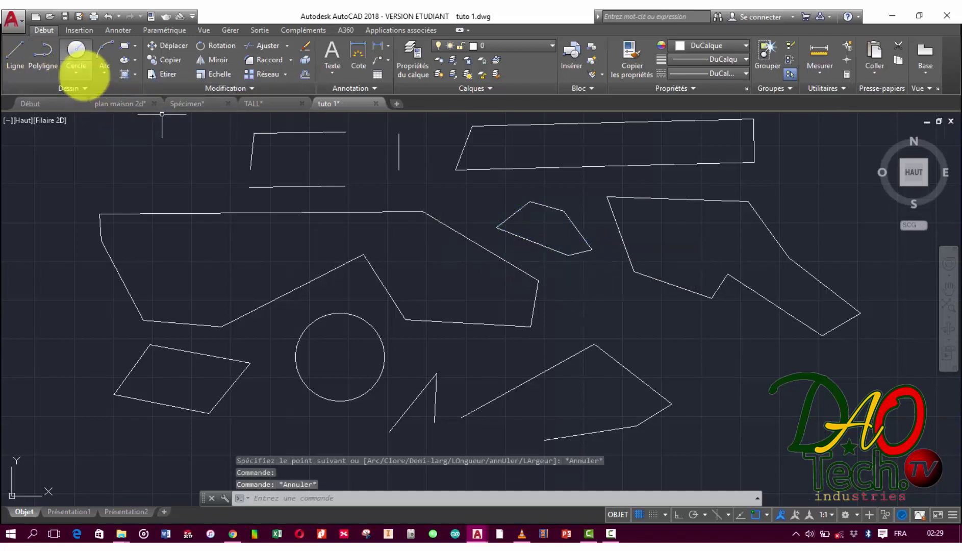
Open the Cercle drop-down listing the circle drawing methods.
click(78, 71)
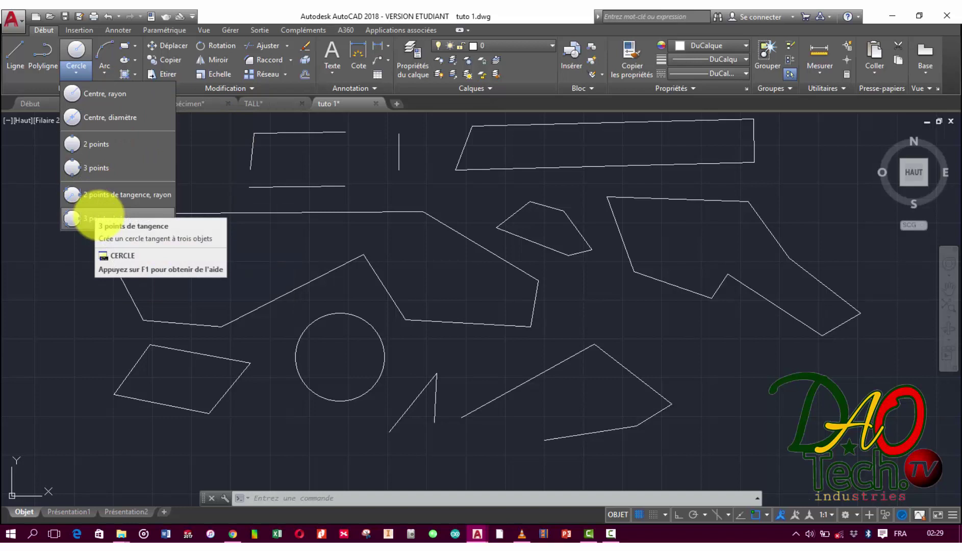
mouse_move(104, 93)
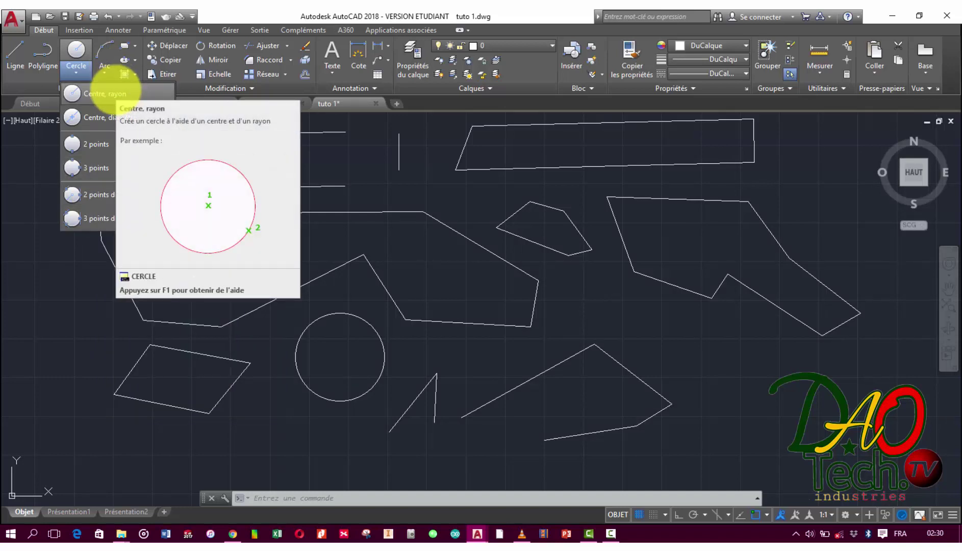
Draw a radius-250 centre-radius circle inside the large polygon's left part and select it.
click(113, 92)
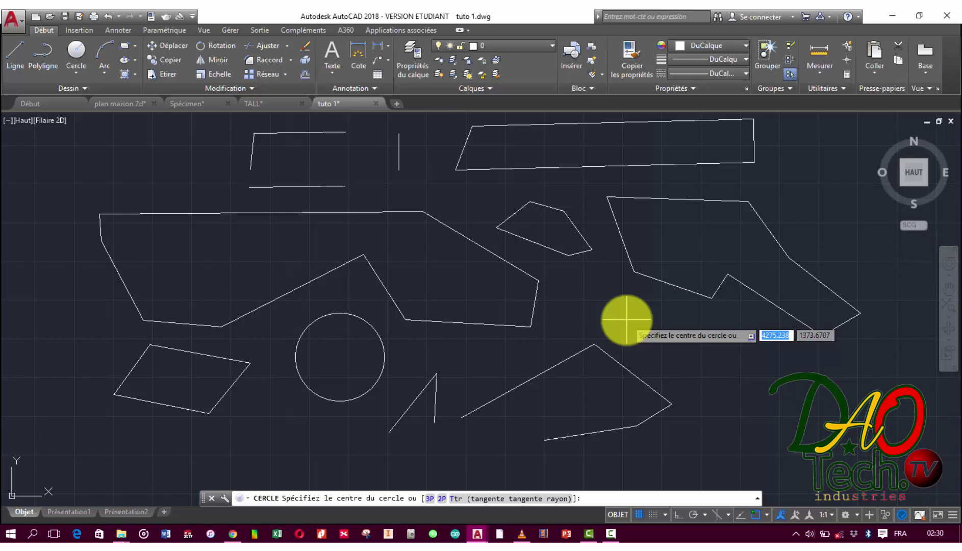
click(190, 261)
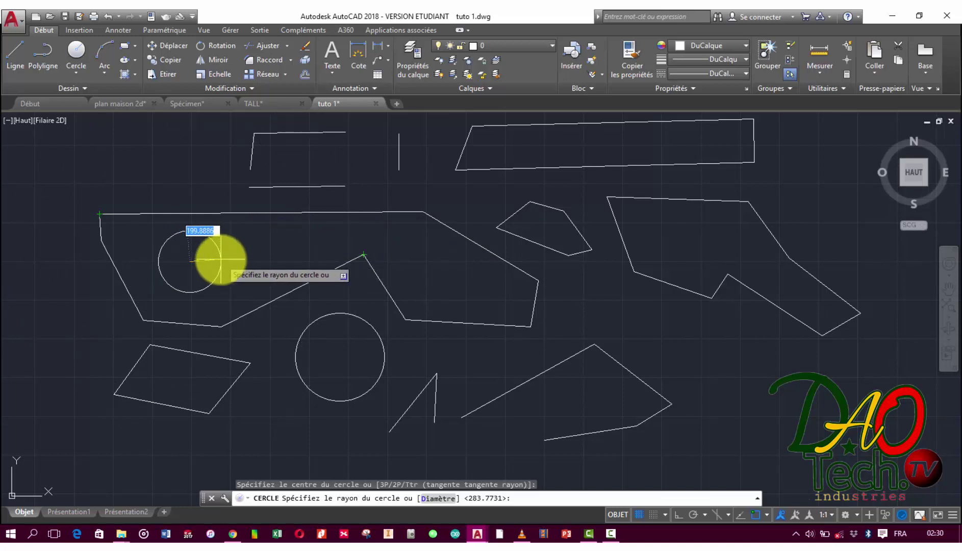
text(250)
key(Return)
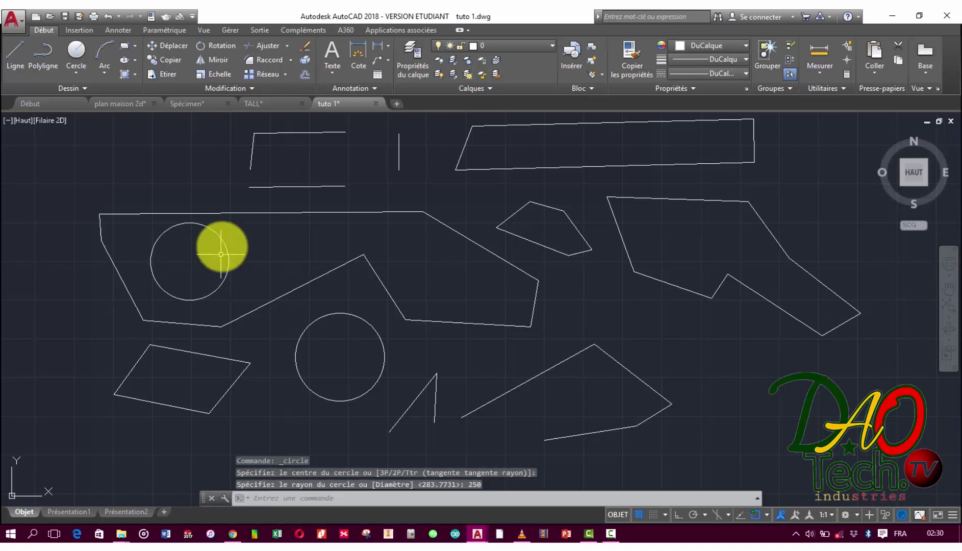
click(220, 228)
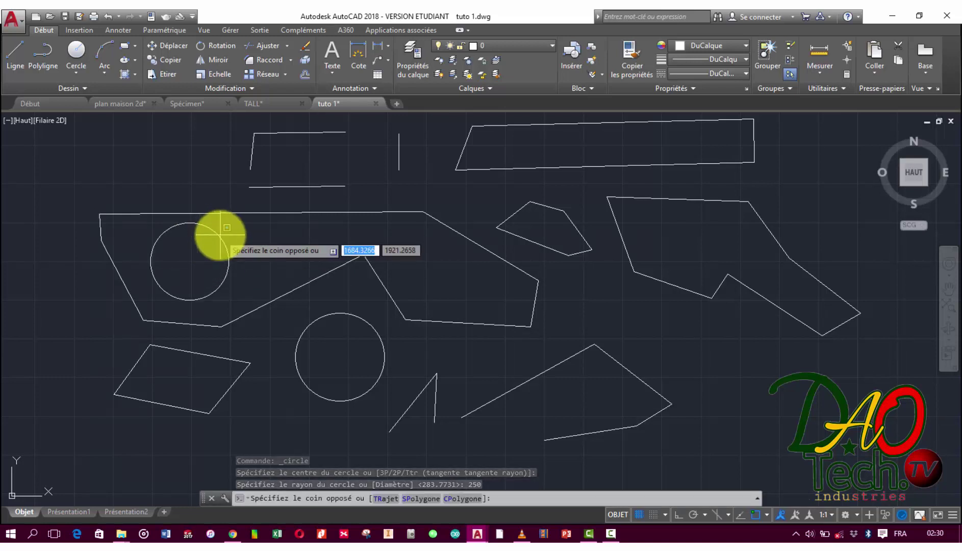
click(219, 236)
click(217, 235)
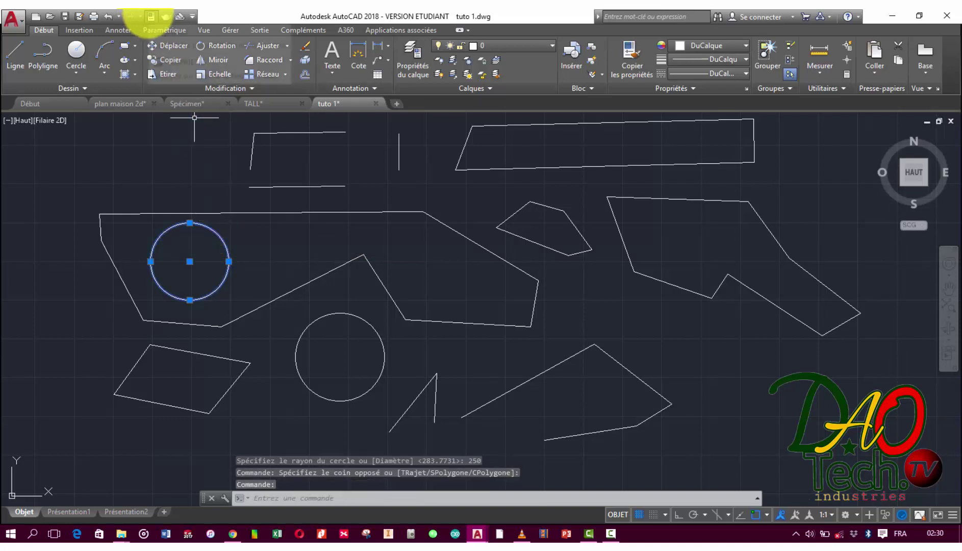
Show the selected circle's properties, confirming radius 250 and diameter 500.
click(151, 17)
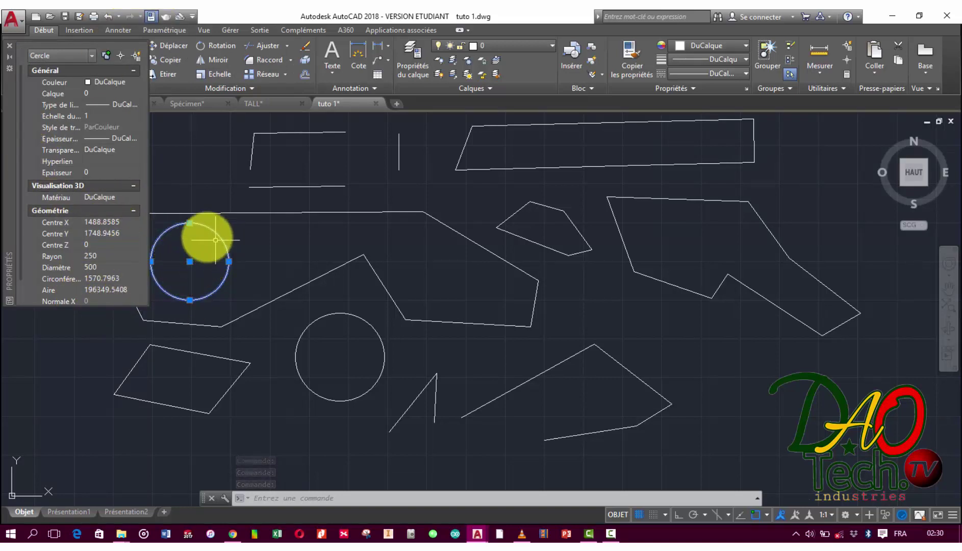
click(9, 45)
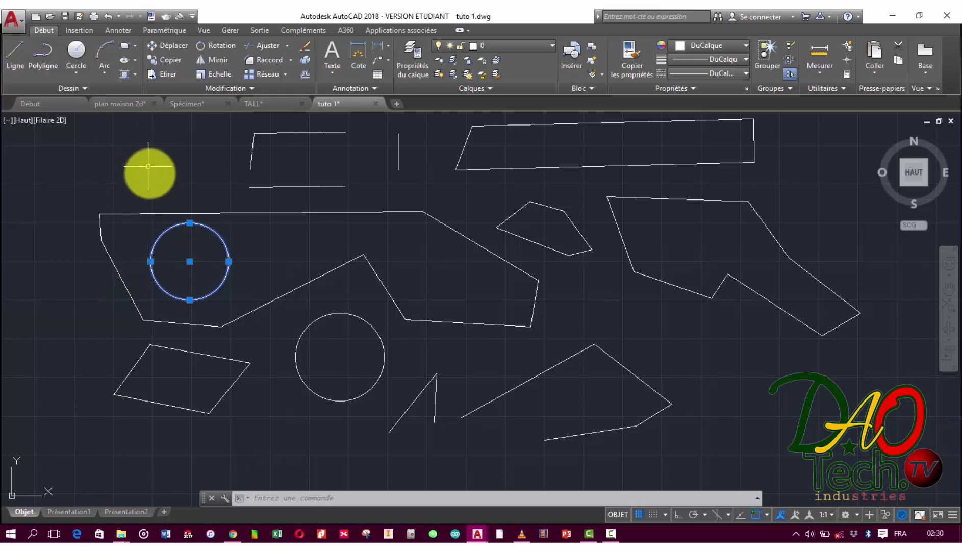
key(Escape)
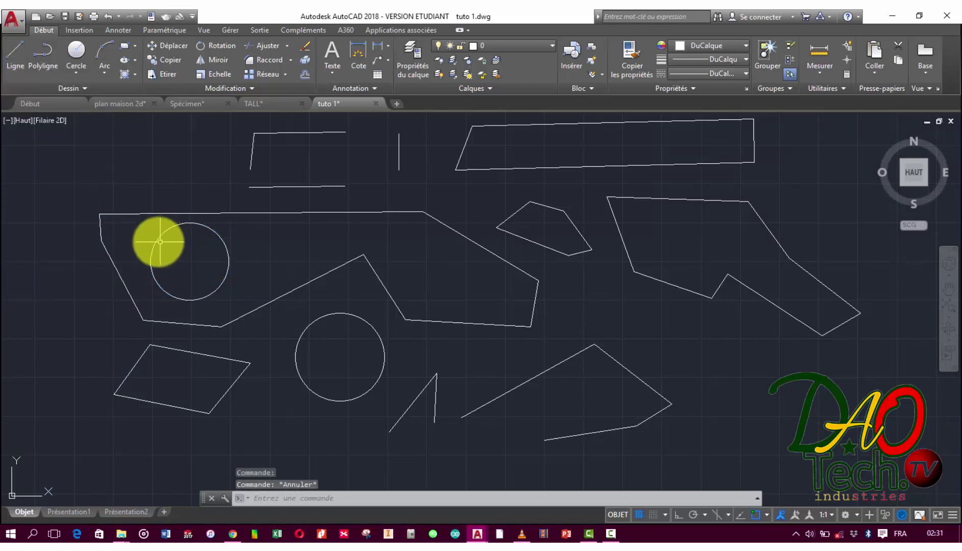
click(155, 241)
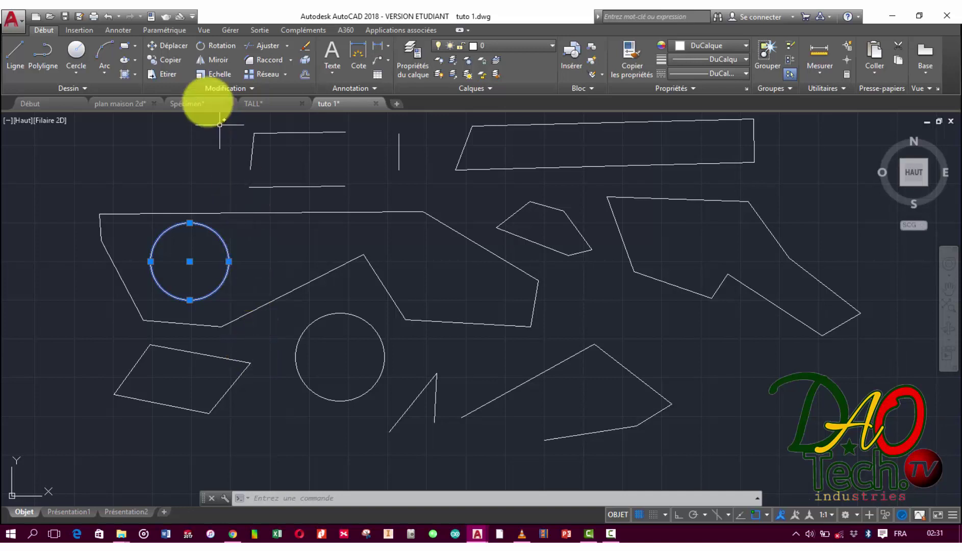
click(151, 16)
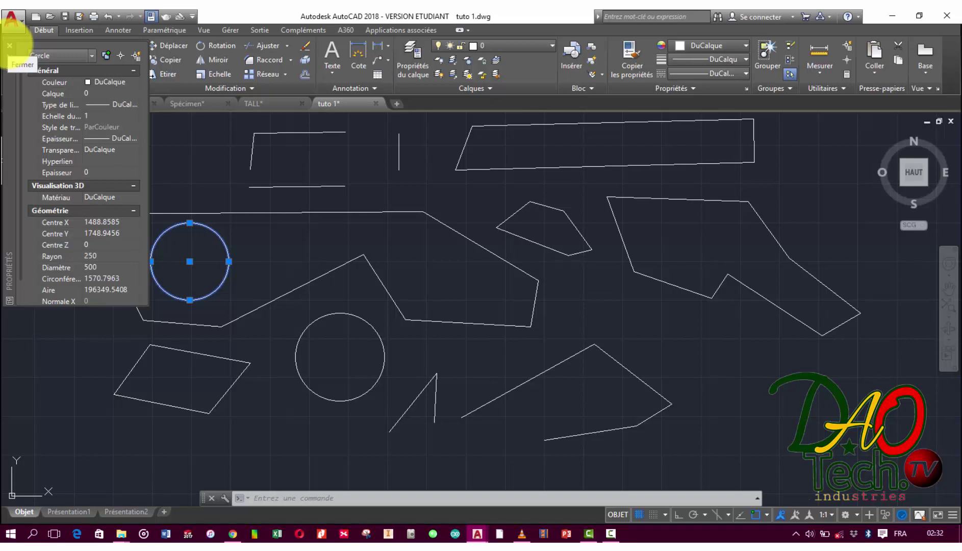
Close the Properties palette, dismiss the missing-help prompt, and deselect the circle.
click(10, 45)
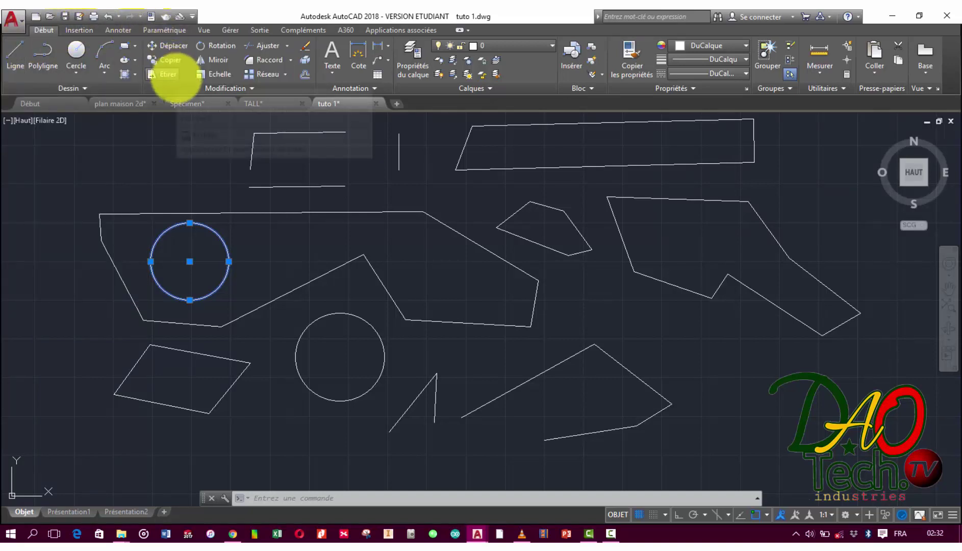
key(F1)
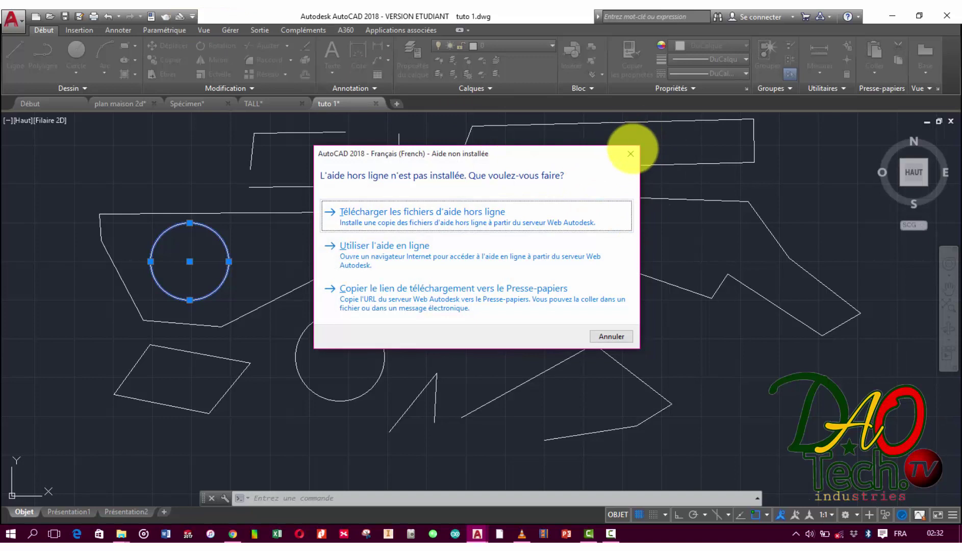
click(630, 153)
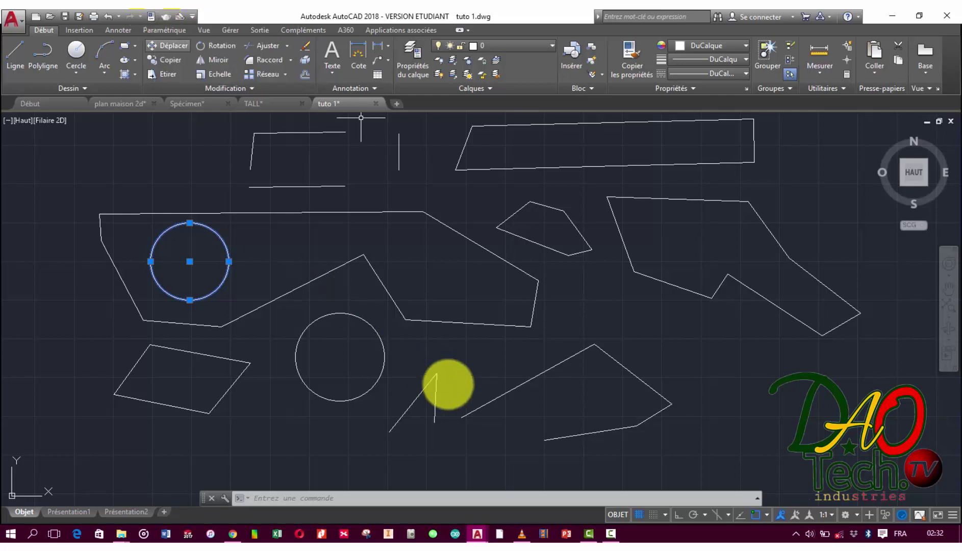
key(Escape)
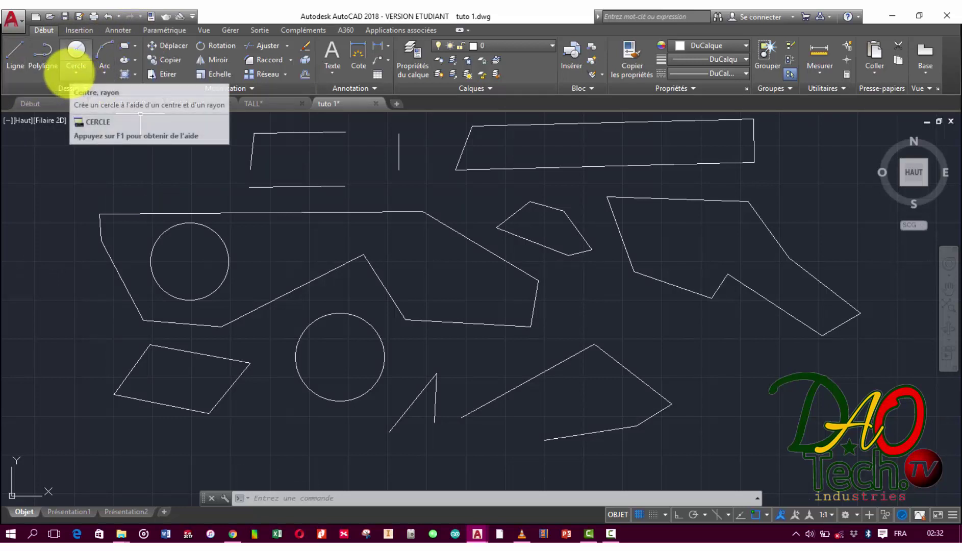
mouse_move(76, 56)
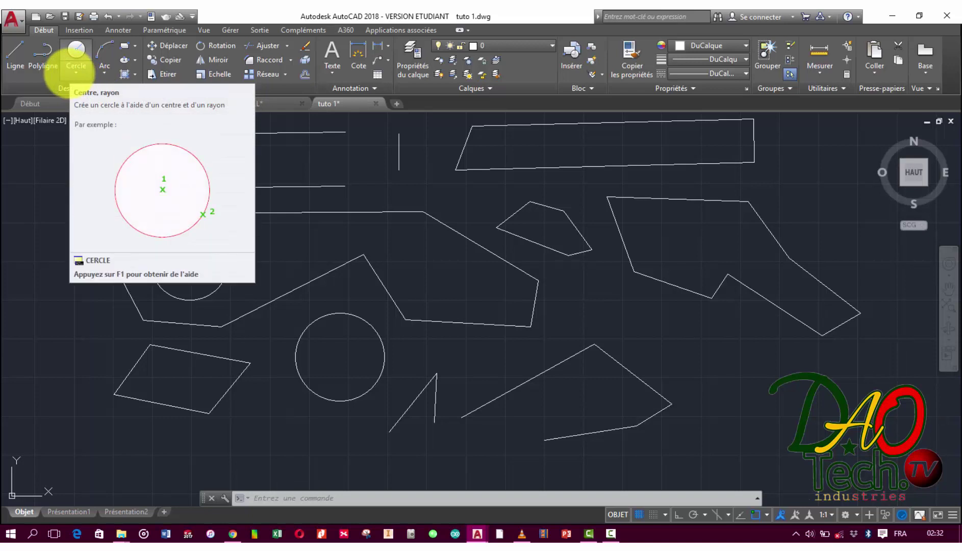
Draw a centre-diameter circle of diameter 500 in the large polygon's right part.
click(74, 73)
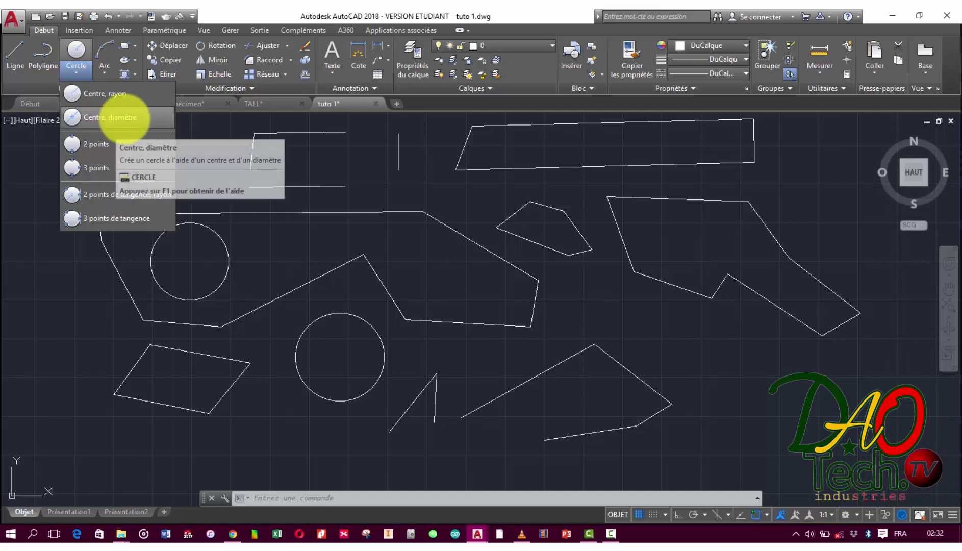
click(124, 117)
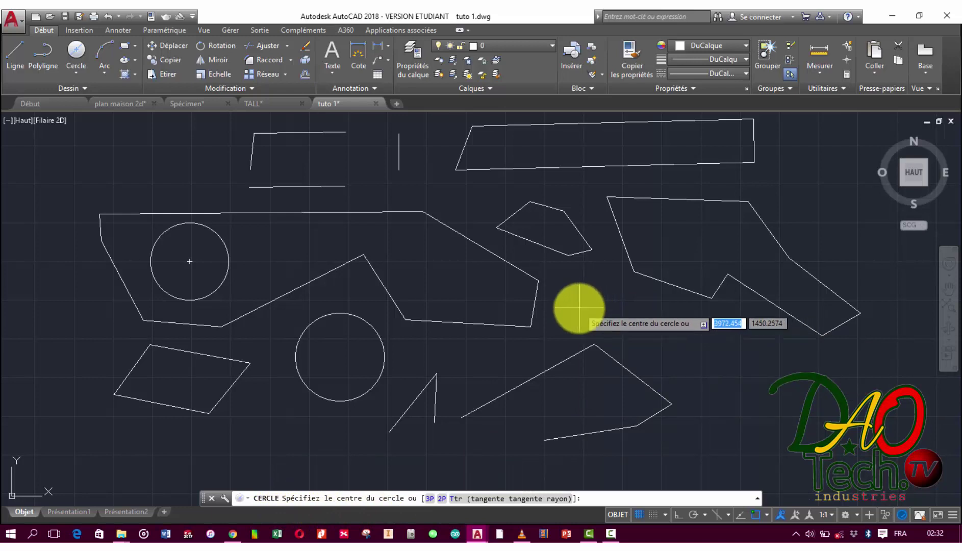
click(445, 276)
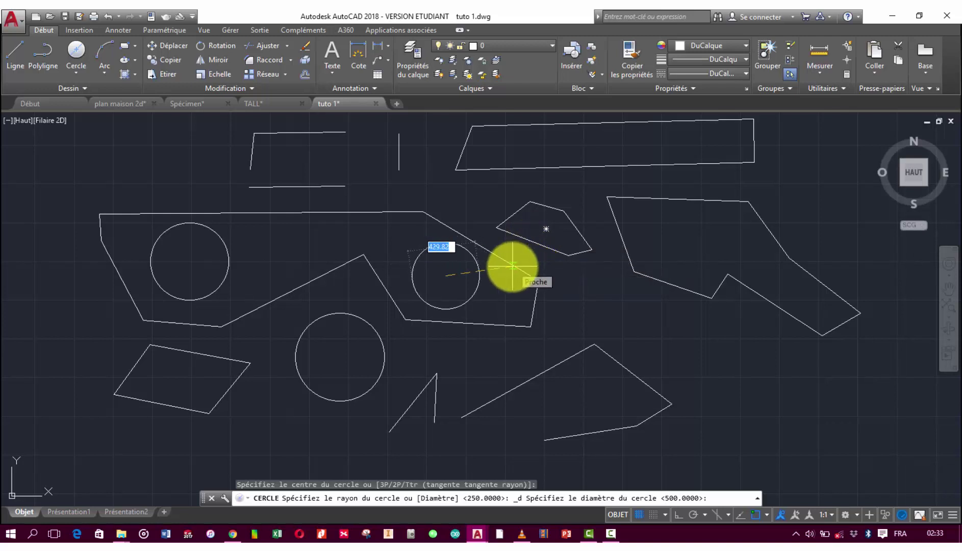
text(500)
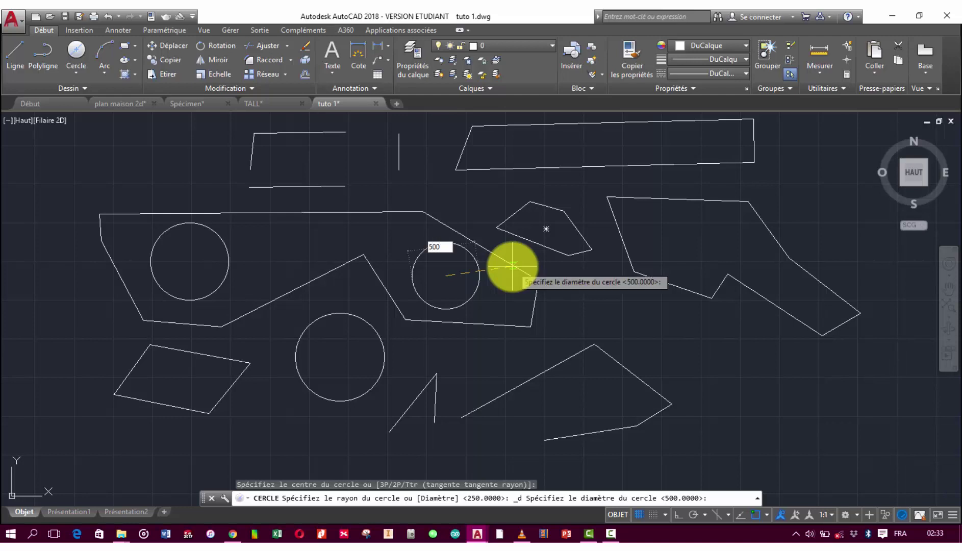
key(Return)
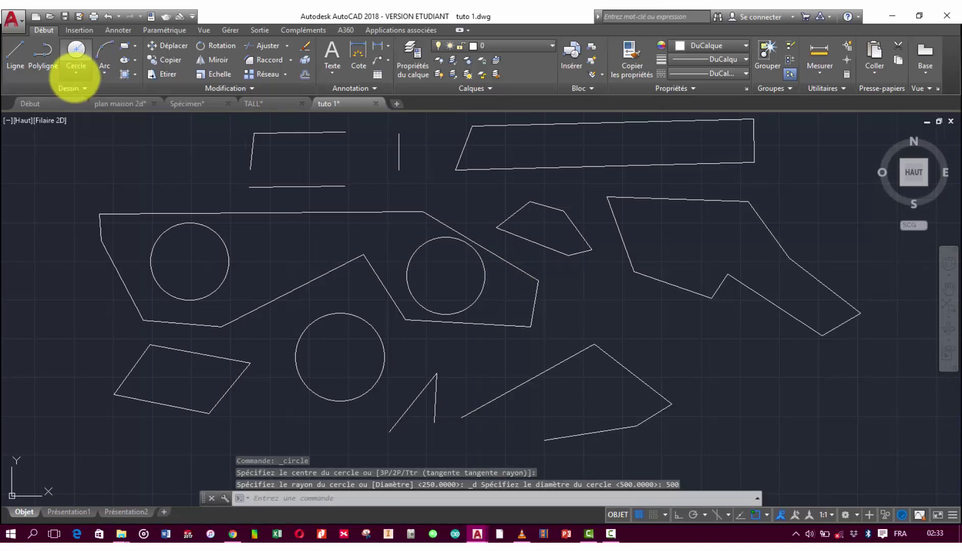
click(76, 73)
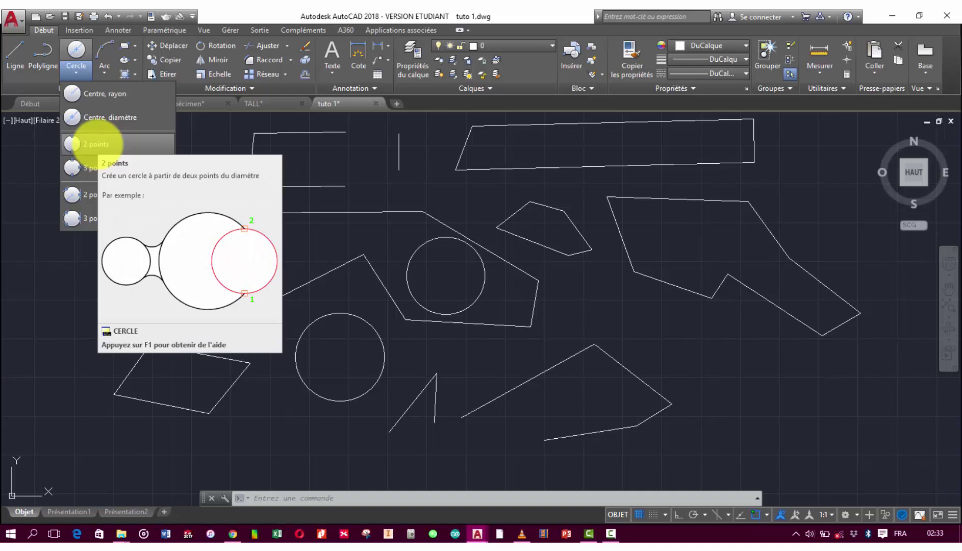
Draw a two-point circle from the large polygon's right corner to the right-hand shape.
click(98, 142)
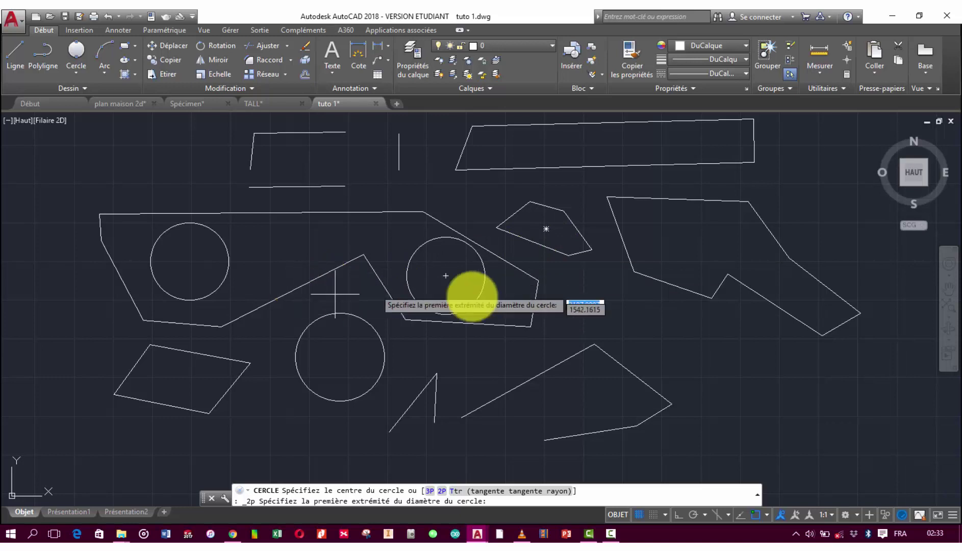
click(536, 280)
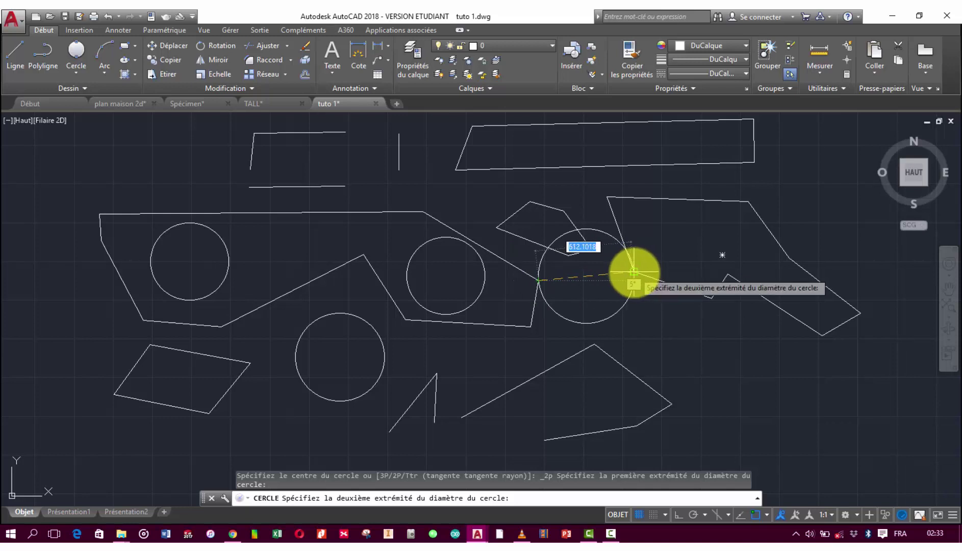
click(633, 272)
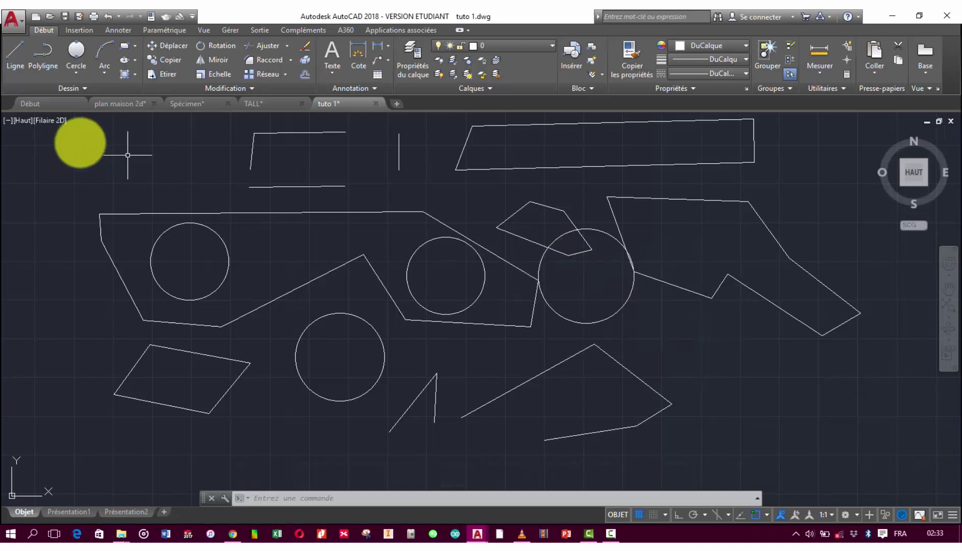
click(76, 71)
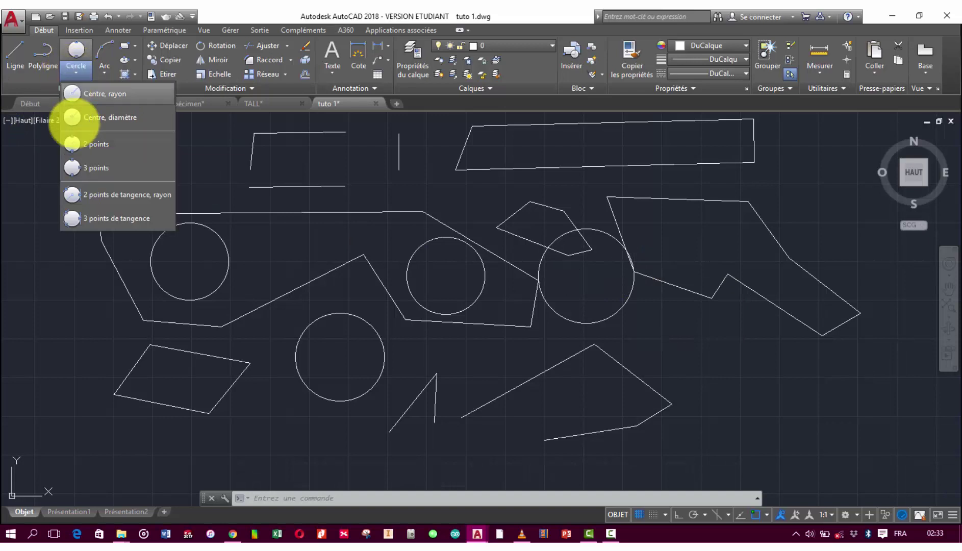
Draw a three-point circle near the large polygon's top edge.
click(75, 166)
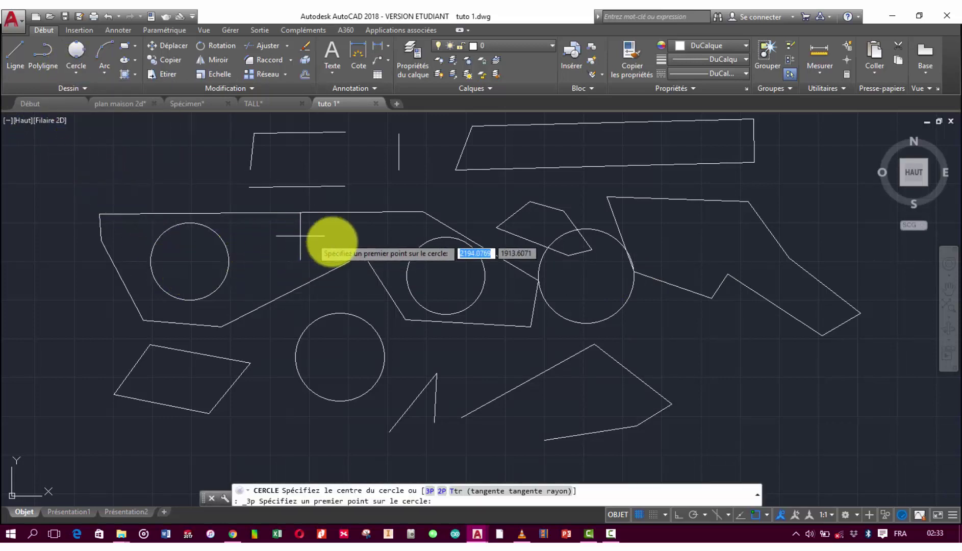
click(301, 211)
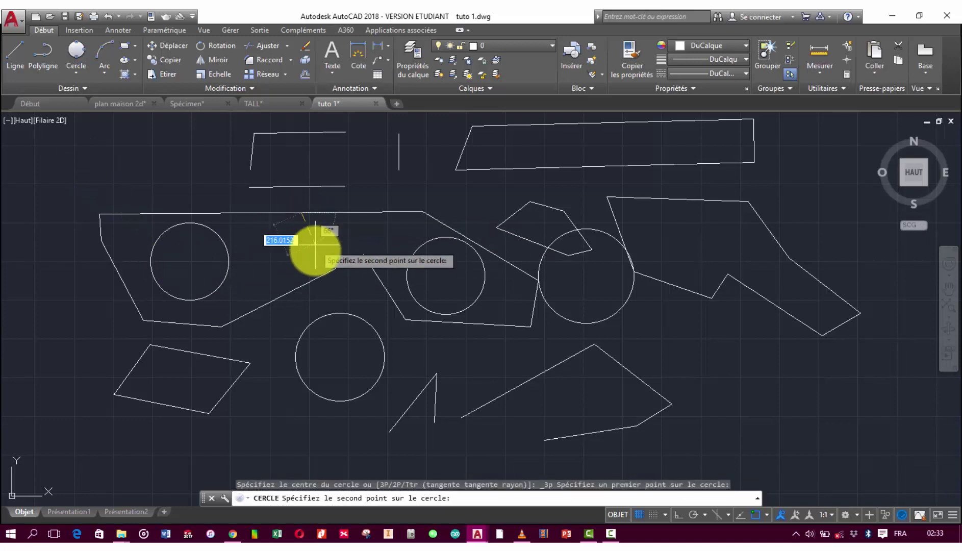
click(308, 281)
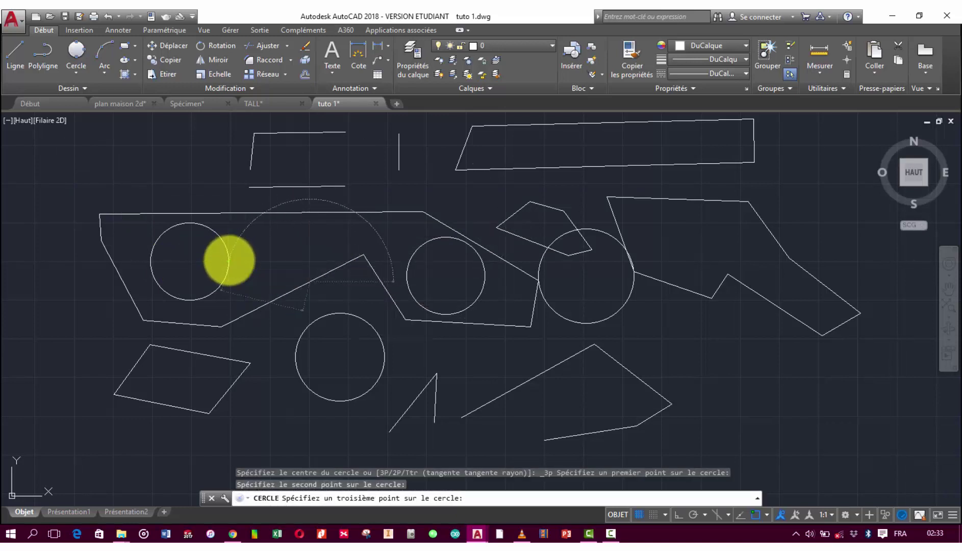
click(229, 260)
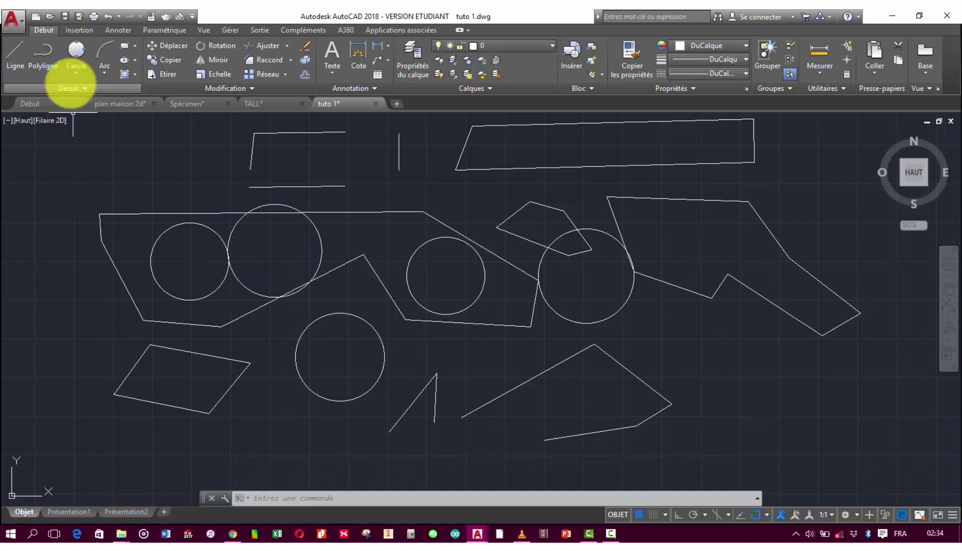
Draw another three-point circle beside the lower-left quadrilateral, then cancel a further circle attempt.
click(76, 51)
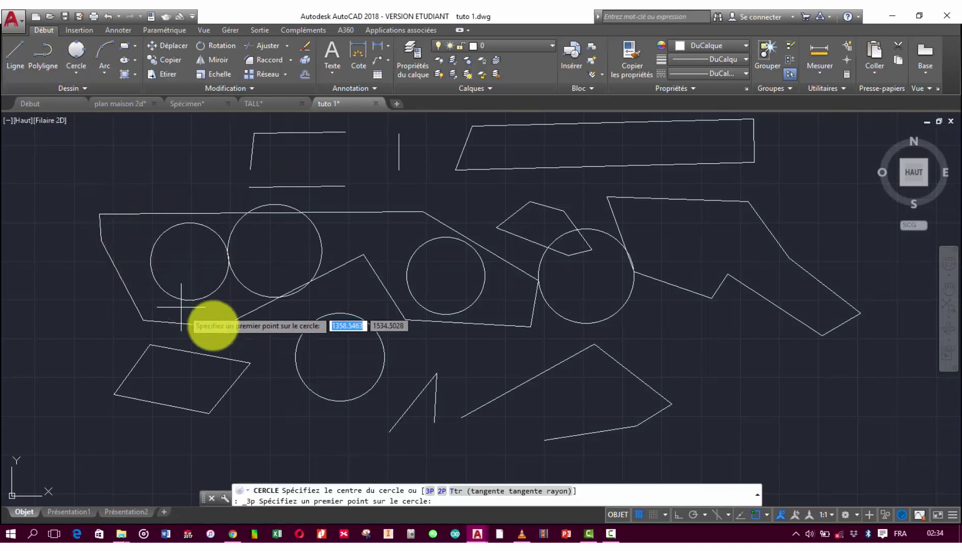
click(244, 316)
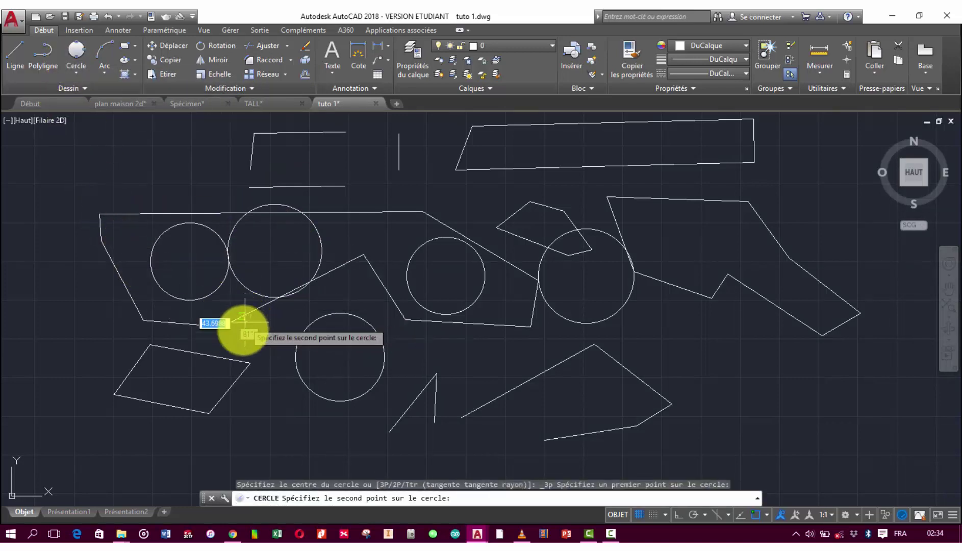
click(238, 361)
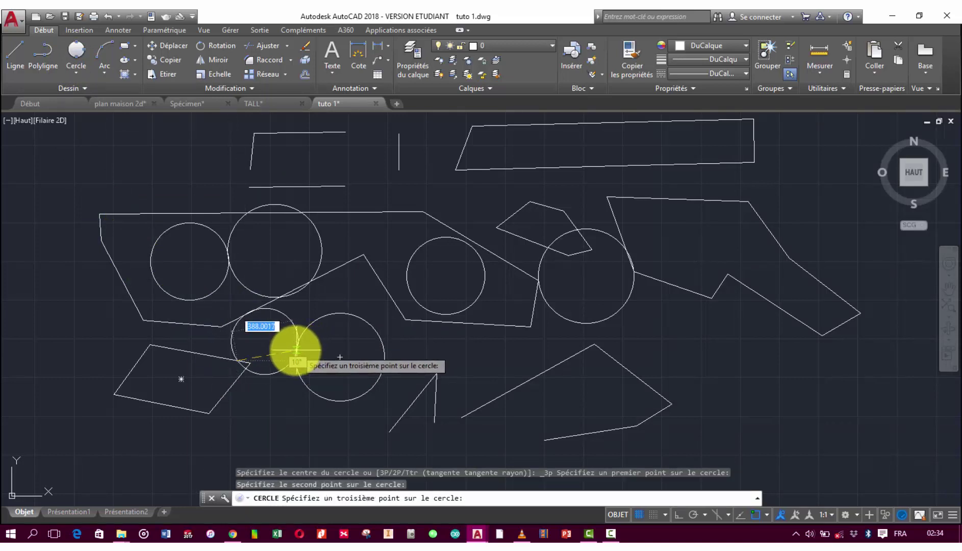
click(295, 350)
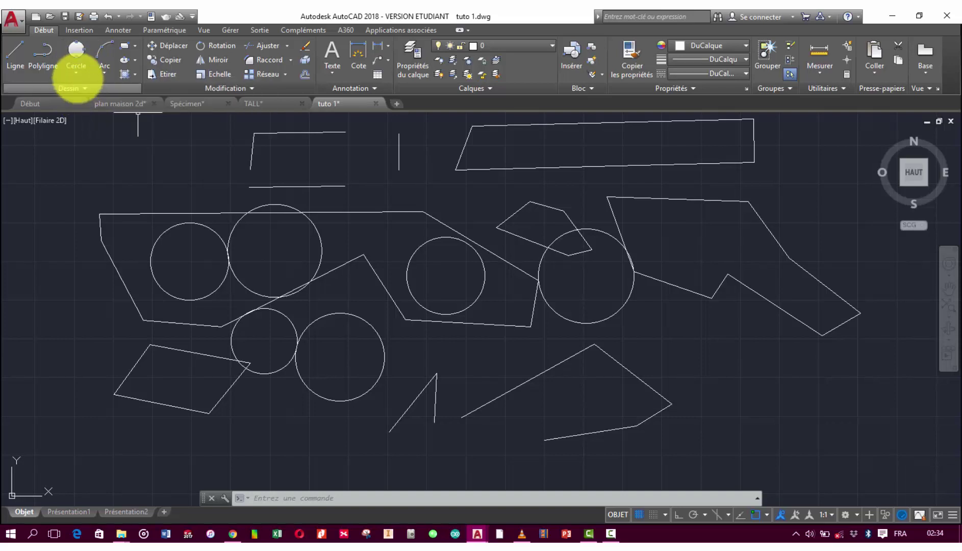
click(76, 51)
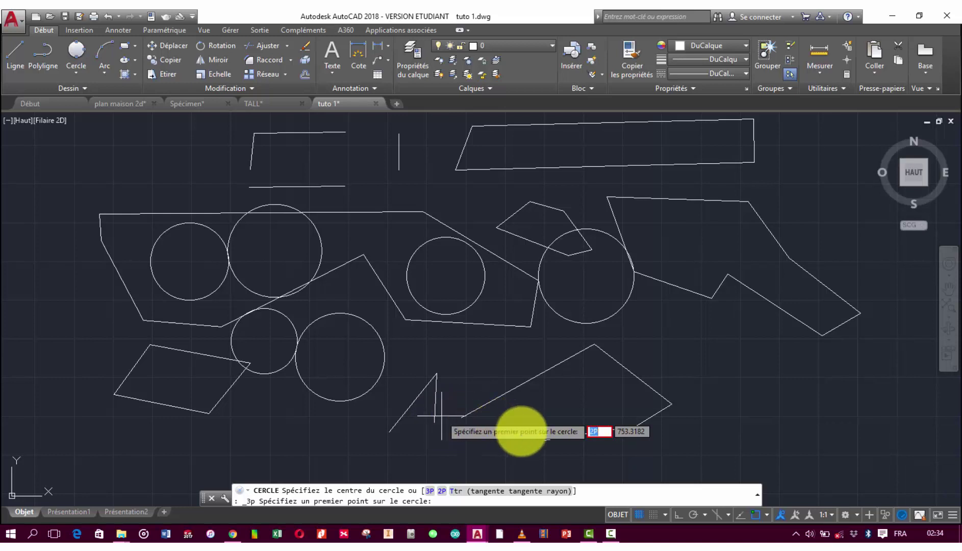
key(Escape)
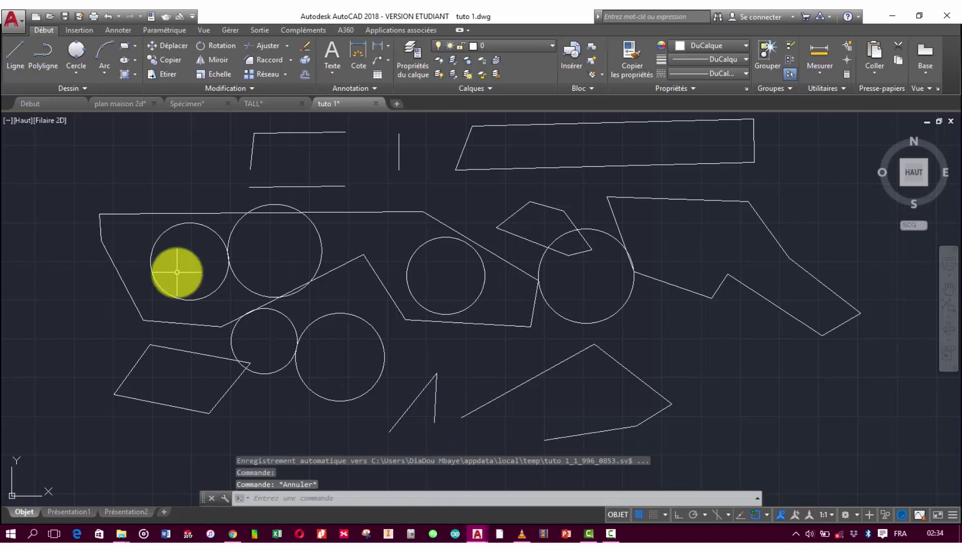
Draw a large 3P circle near the top centre through the slanted rectangle's lower-left corner.
click(77, 73)
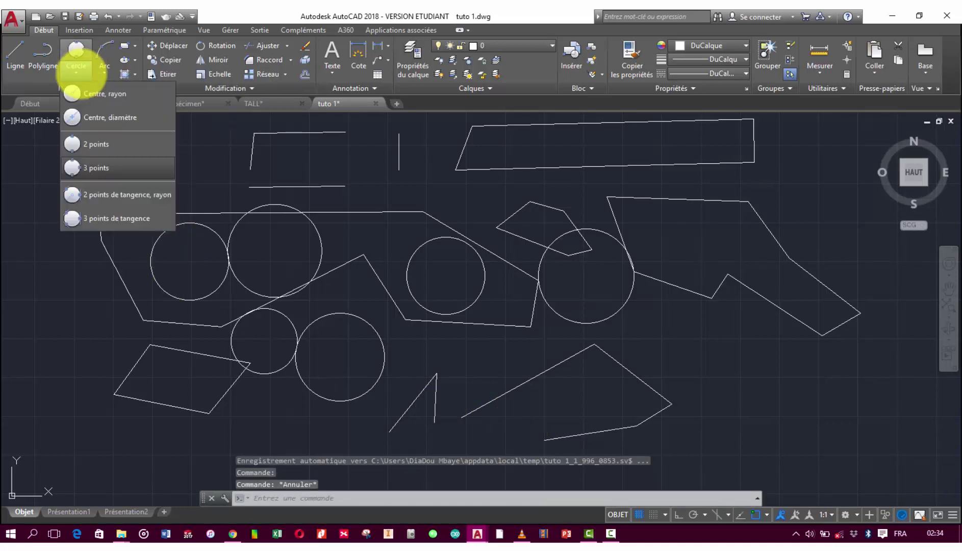
click(84, 94)
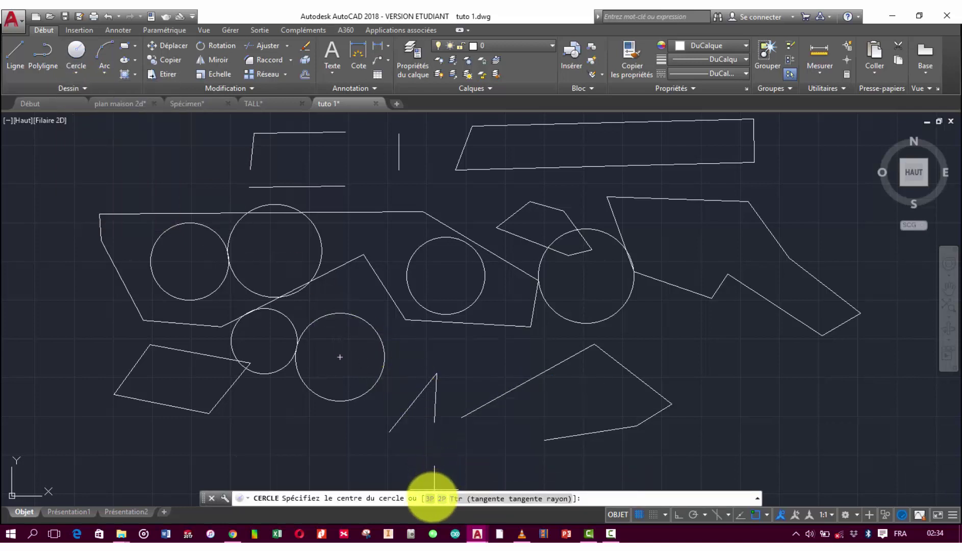
click(429, 498)
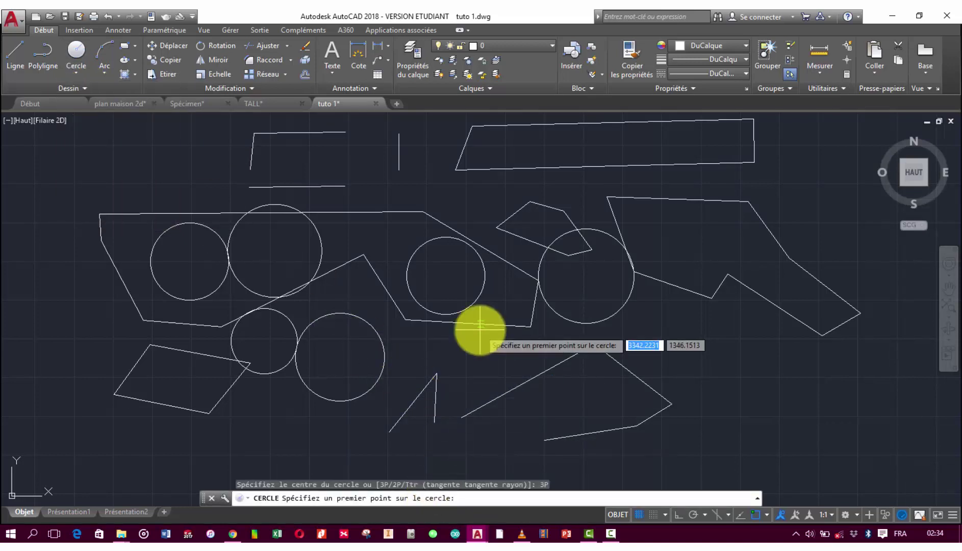
key(Escape)
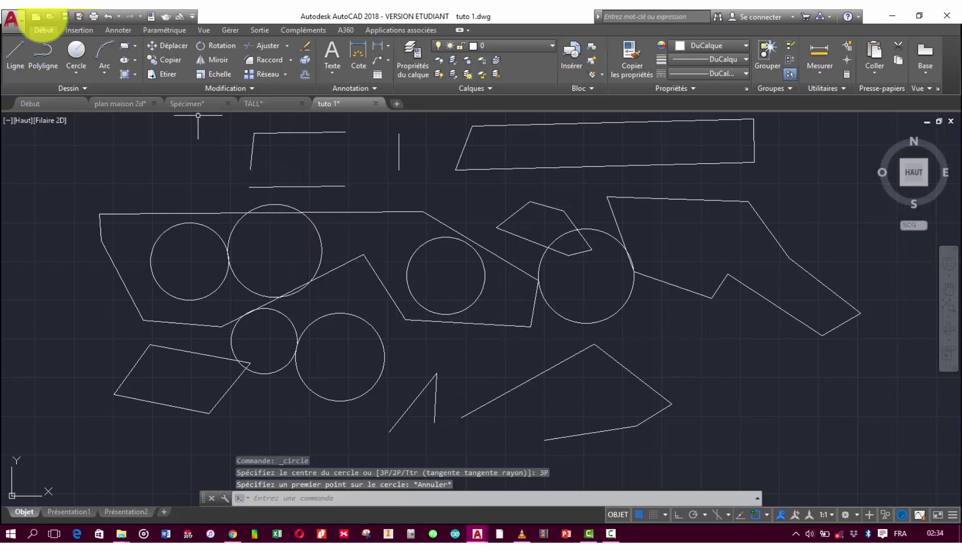
click(76, 50)
text(3P)
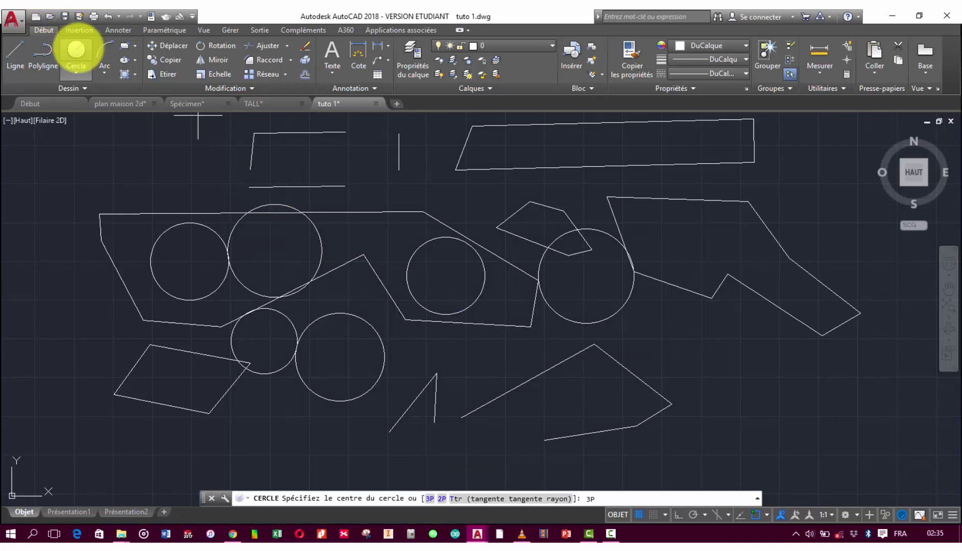
key(Return)
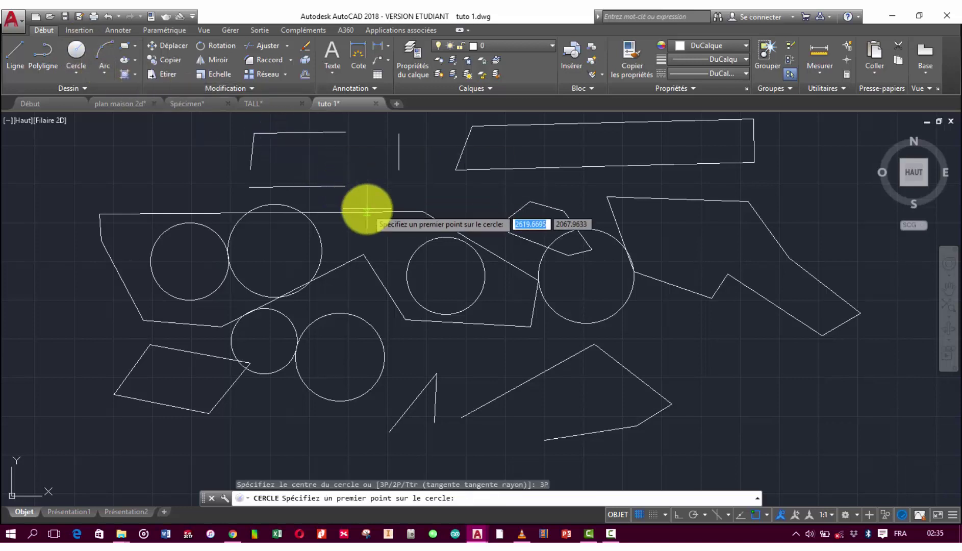
click(386, 211)
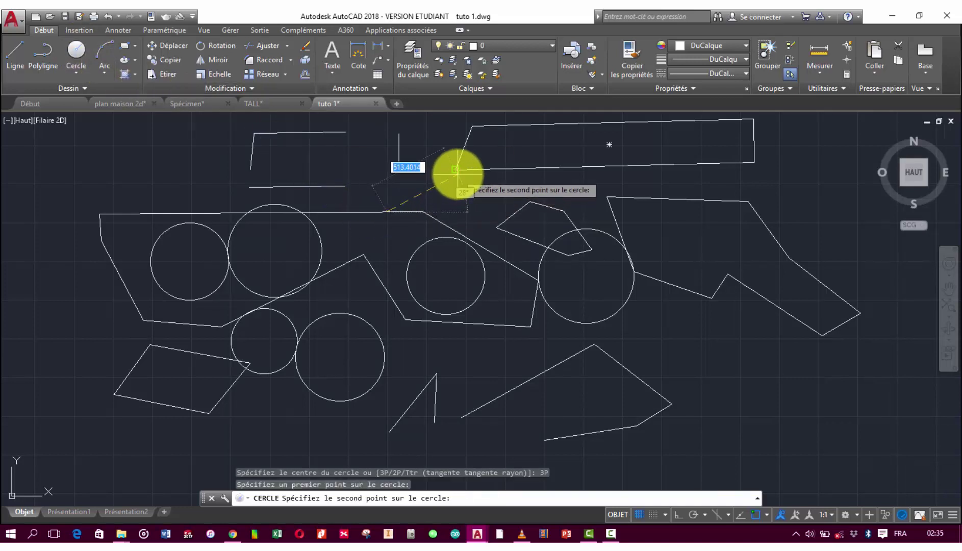
click(455, 169)
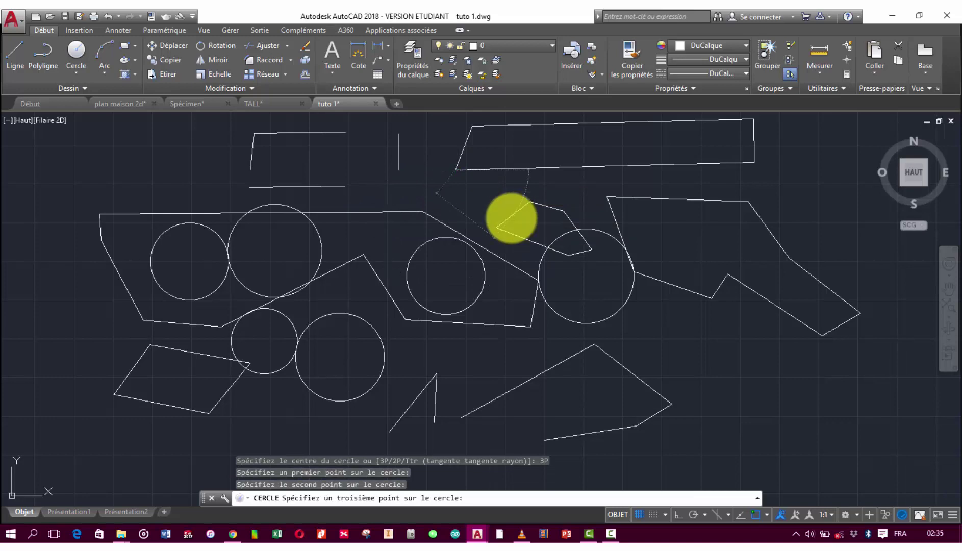
click(511, 218)
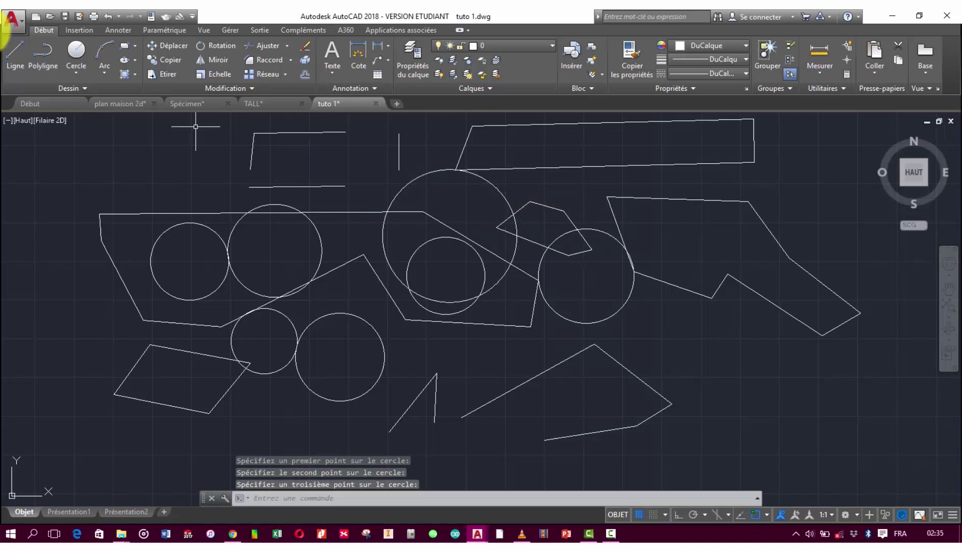
click(75, 72)
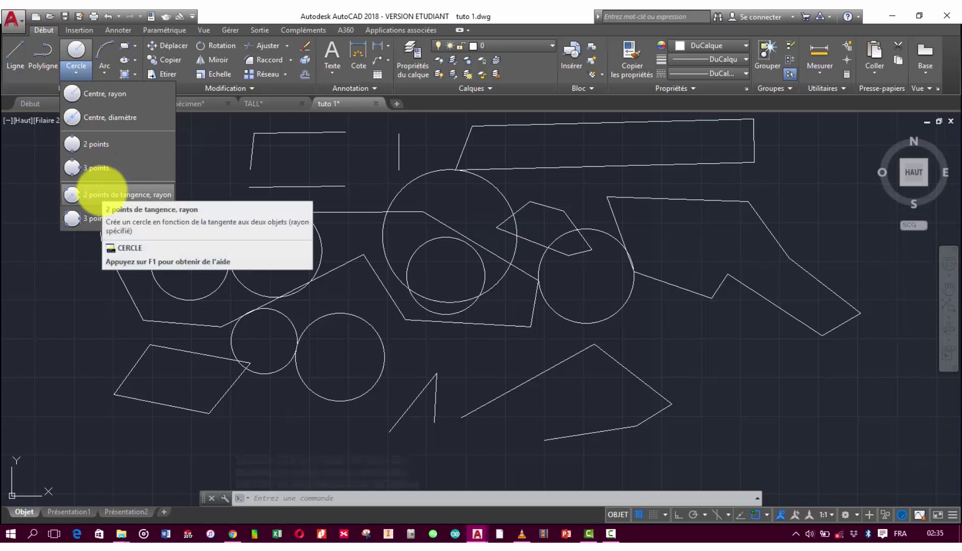
Draw a tangent-tangent-radius circle touching the right-hand line and right circle, radius set by two picks.
click(102, 194)
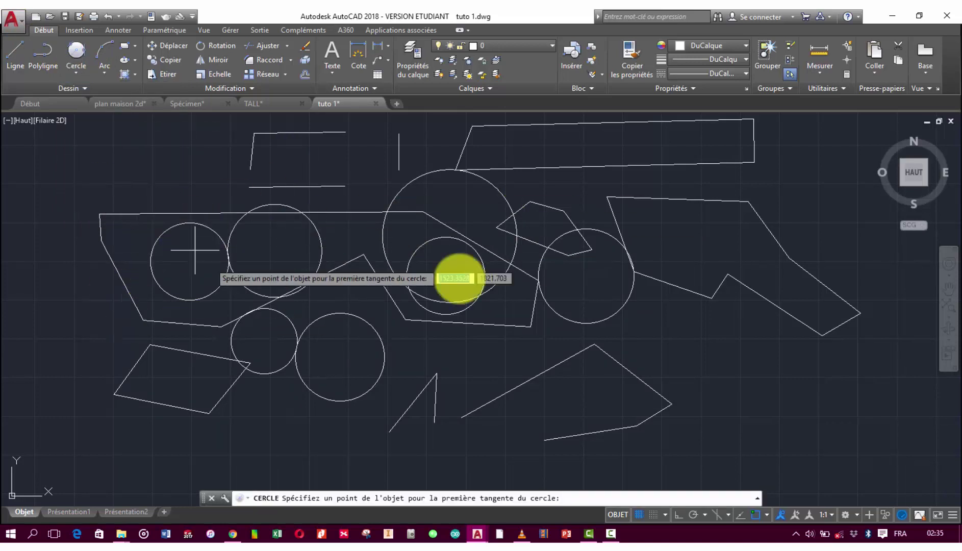
click(692, 290)
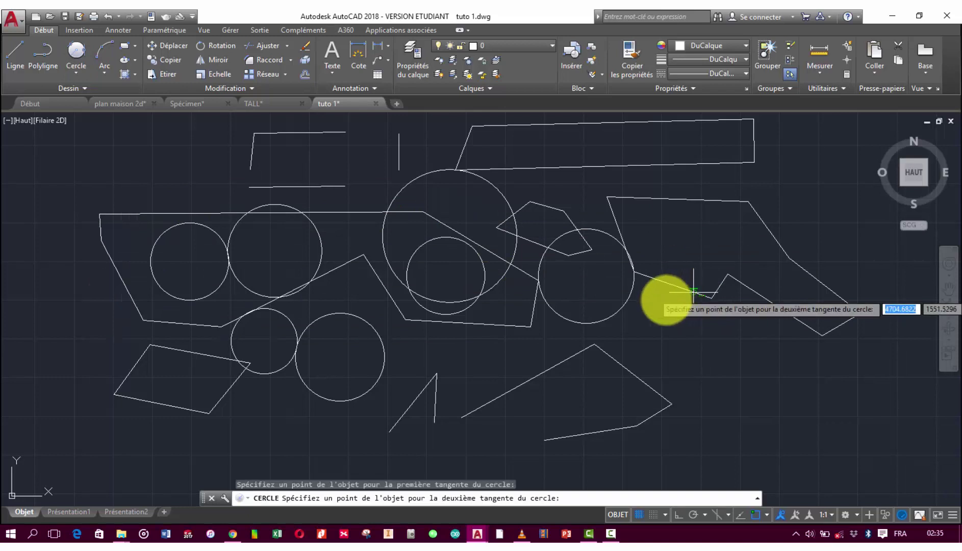
click(623, 308)
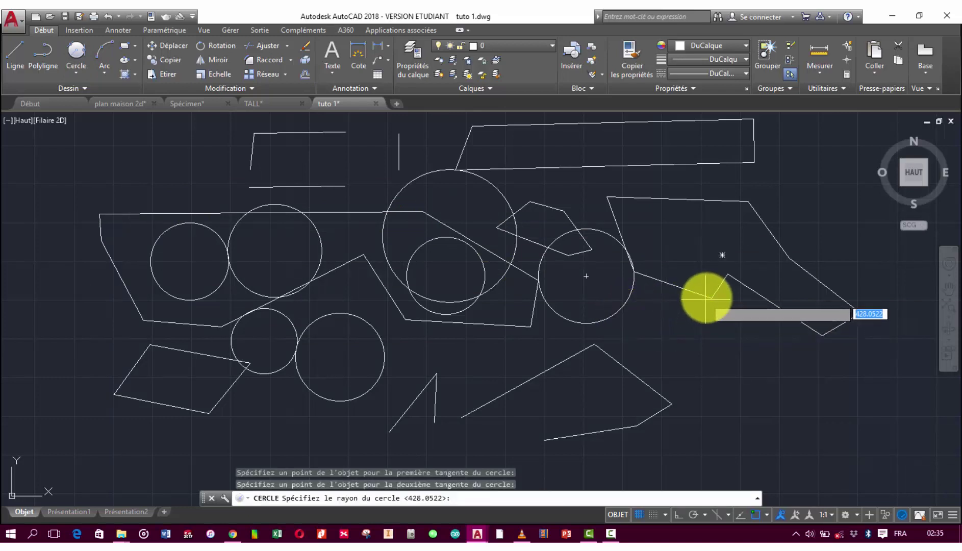
click(711, 297)
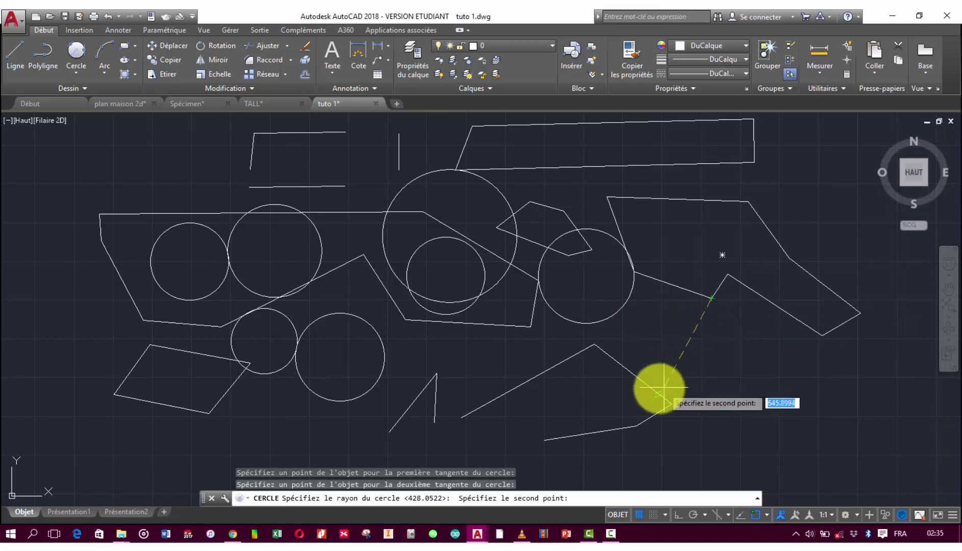
click(669, 403)
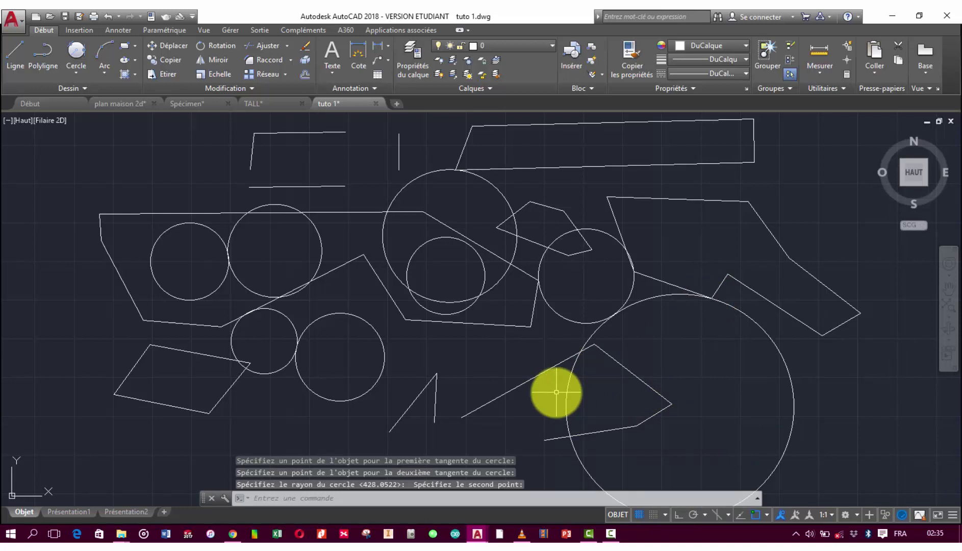
click(75, 72)
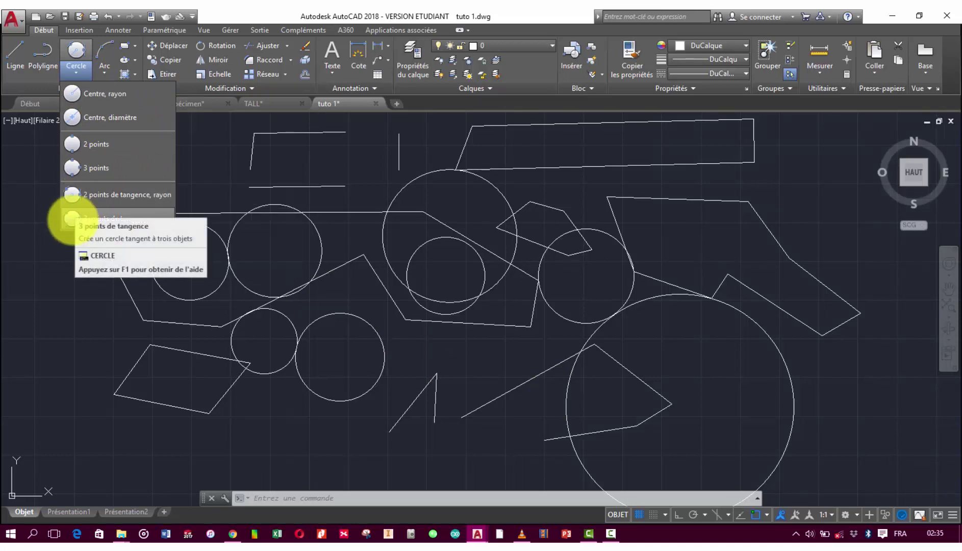
Draw a small circle tangent to the rectangle edge, large circle and small polygon.
click(72, 218)
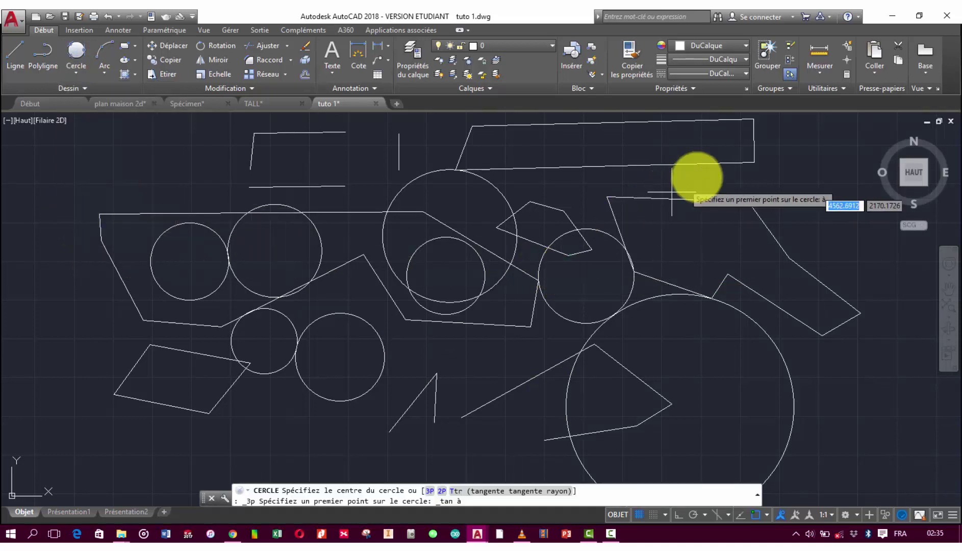
click(726, 163)
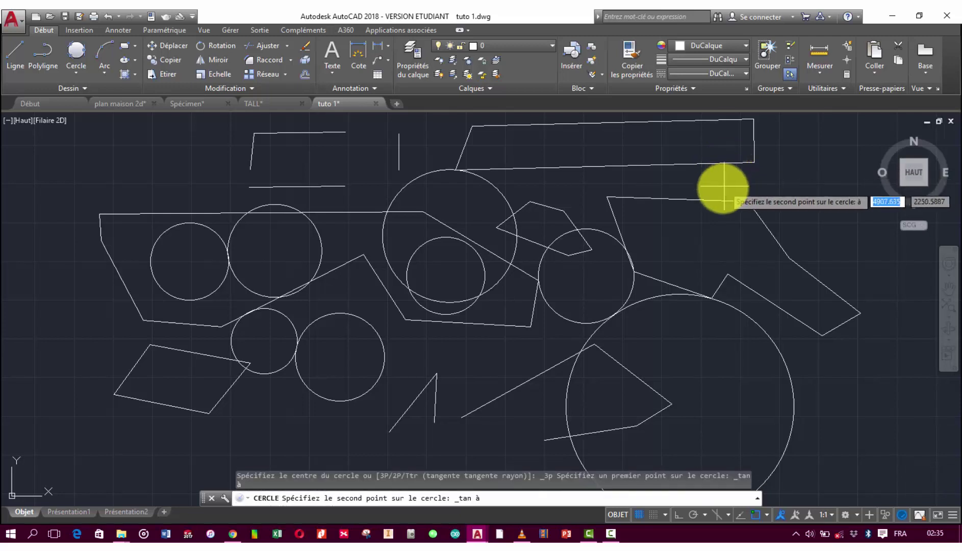
click(717, 199)
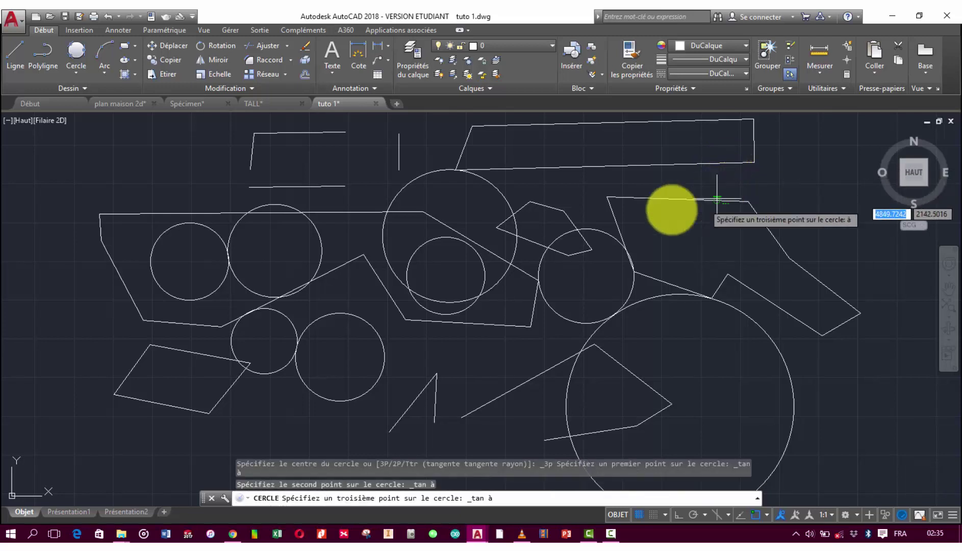
click(563, 210)
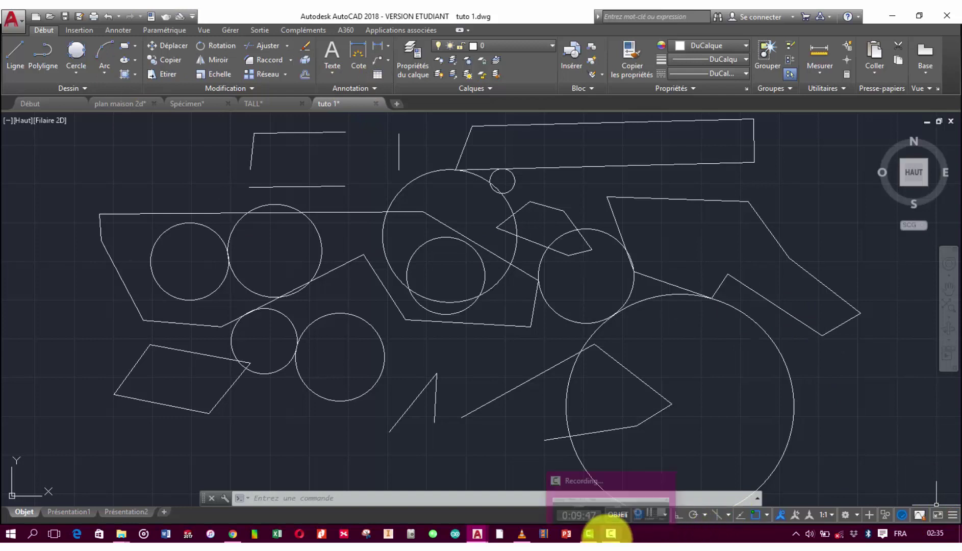
click(610, 532)
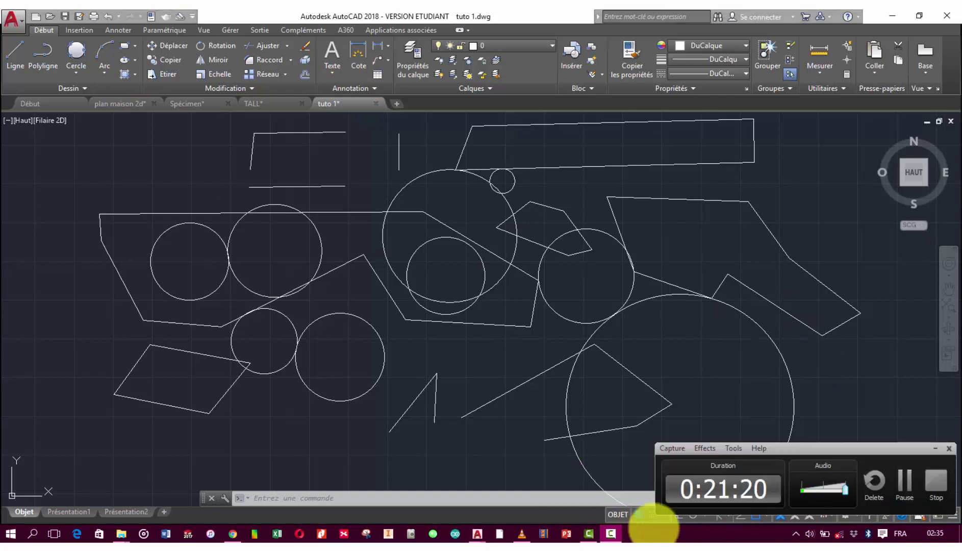